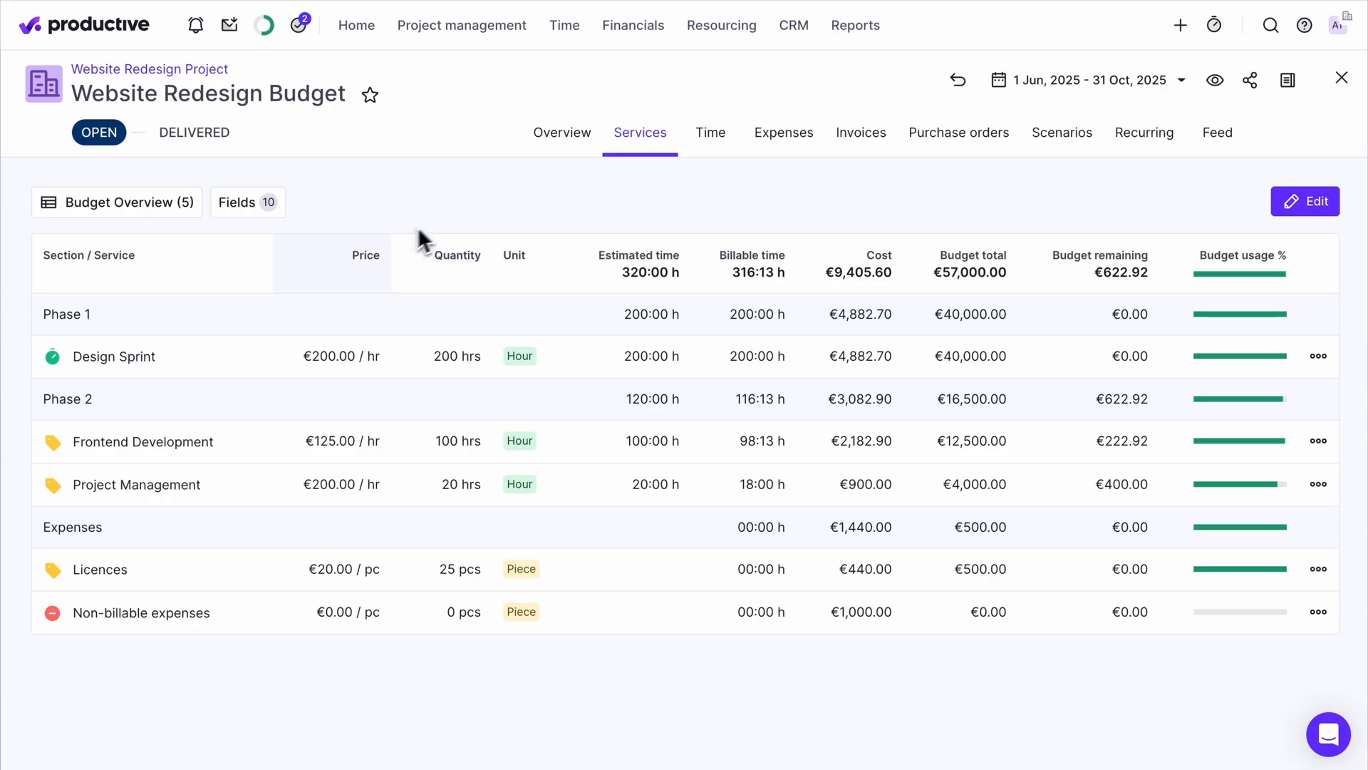
# Create a new invoice for the Website Redesign Budget from its list of invoices.
pyautogui.moveTo(57, 356)
pyautogui.moveTo(51, 446)
pyautogui.moveTo(640, 33)
pyautogui.click(887, 142)
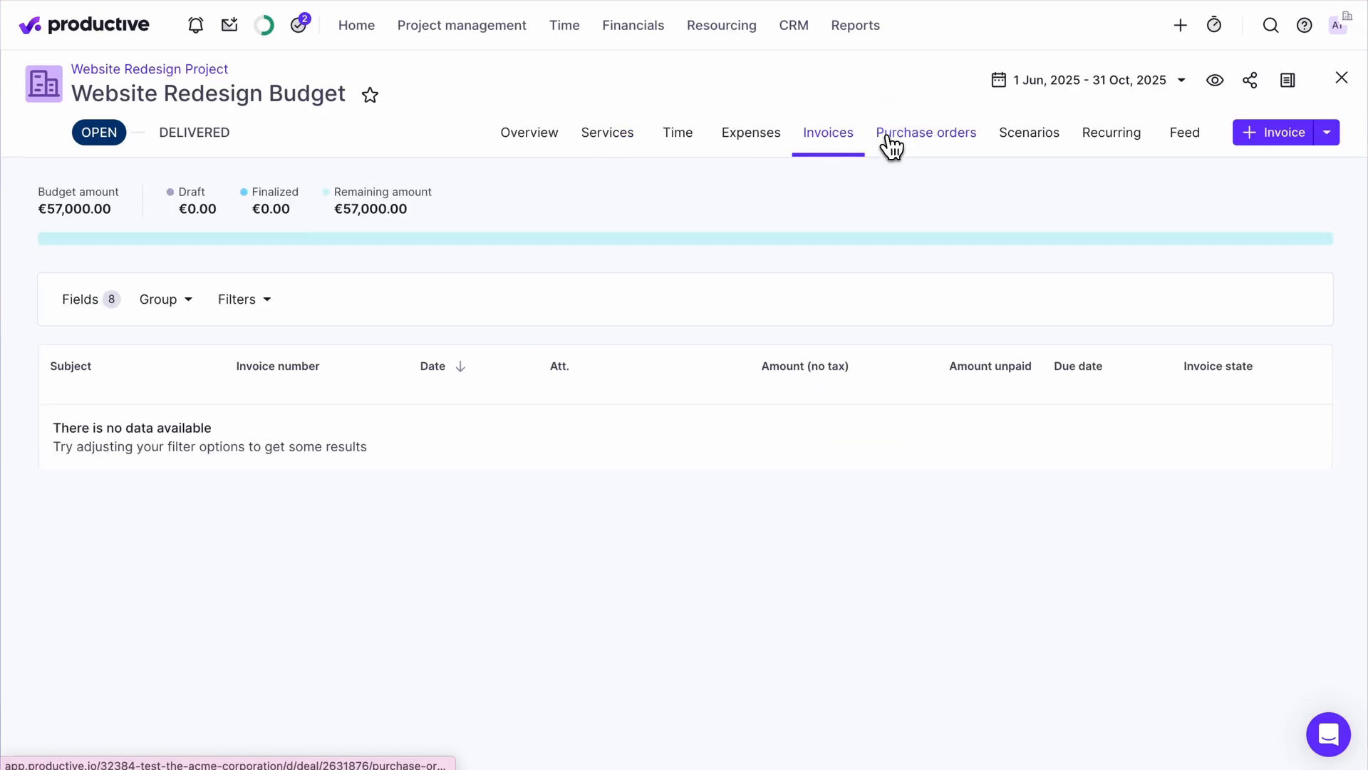
pyautogui.click(1287, 143)
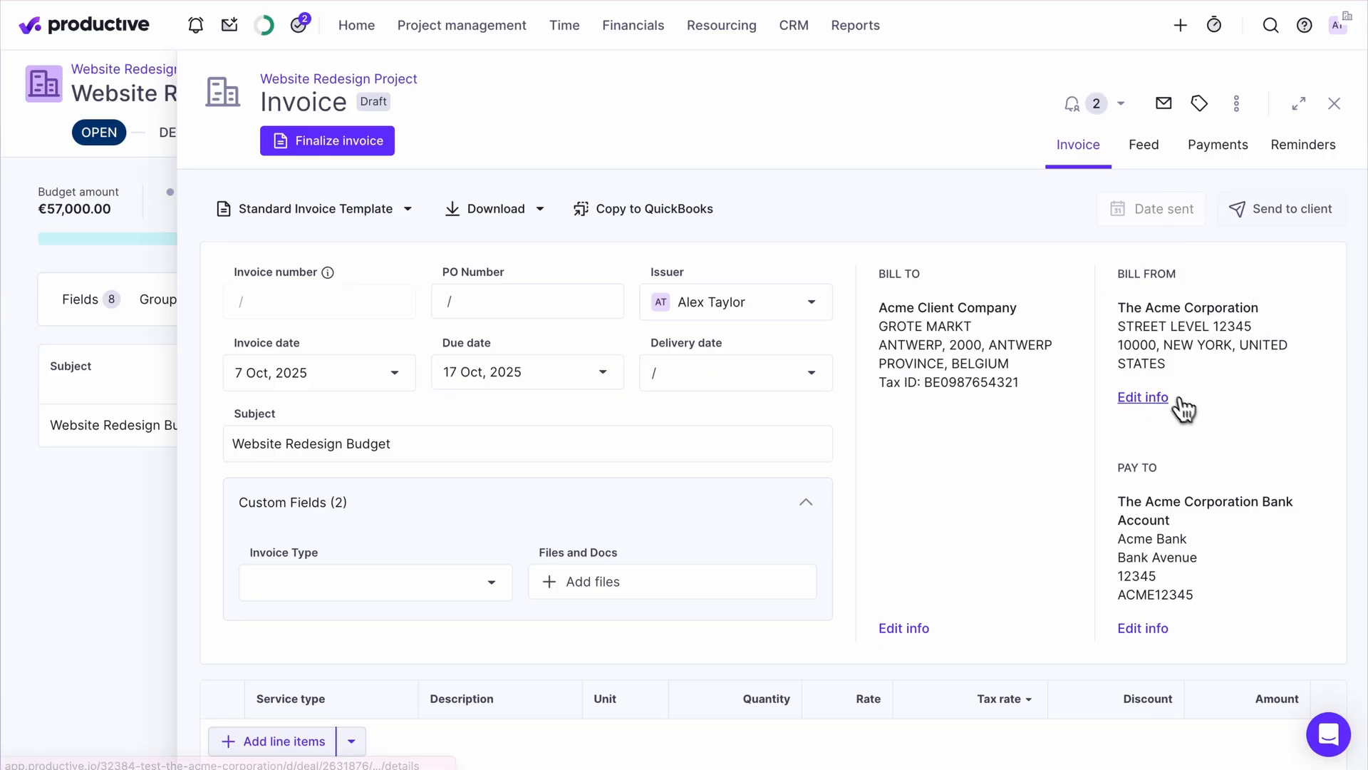
# Examine the draft invoice's billing and bank details, as well as its invoice and due dates.
pyautogui.click(1143, 398)
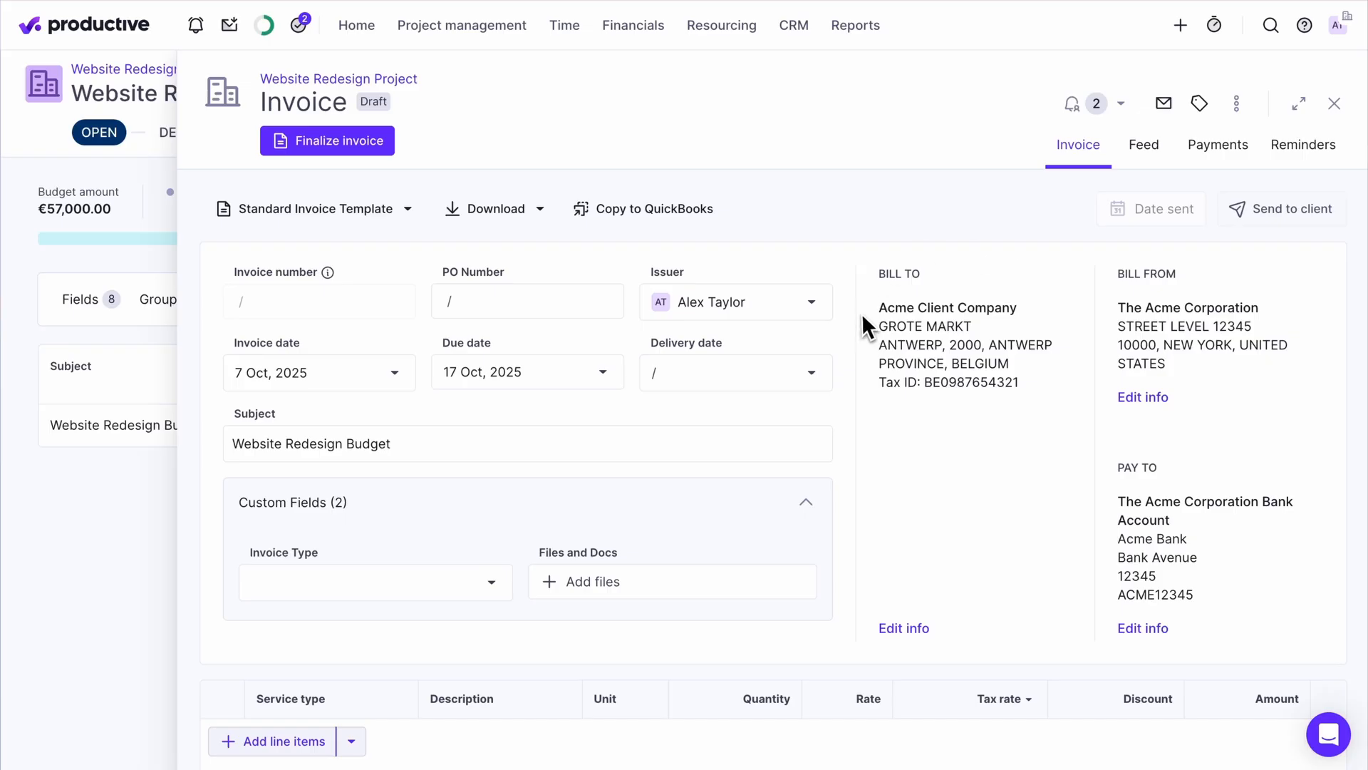
pyautogui.click(918, 628)
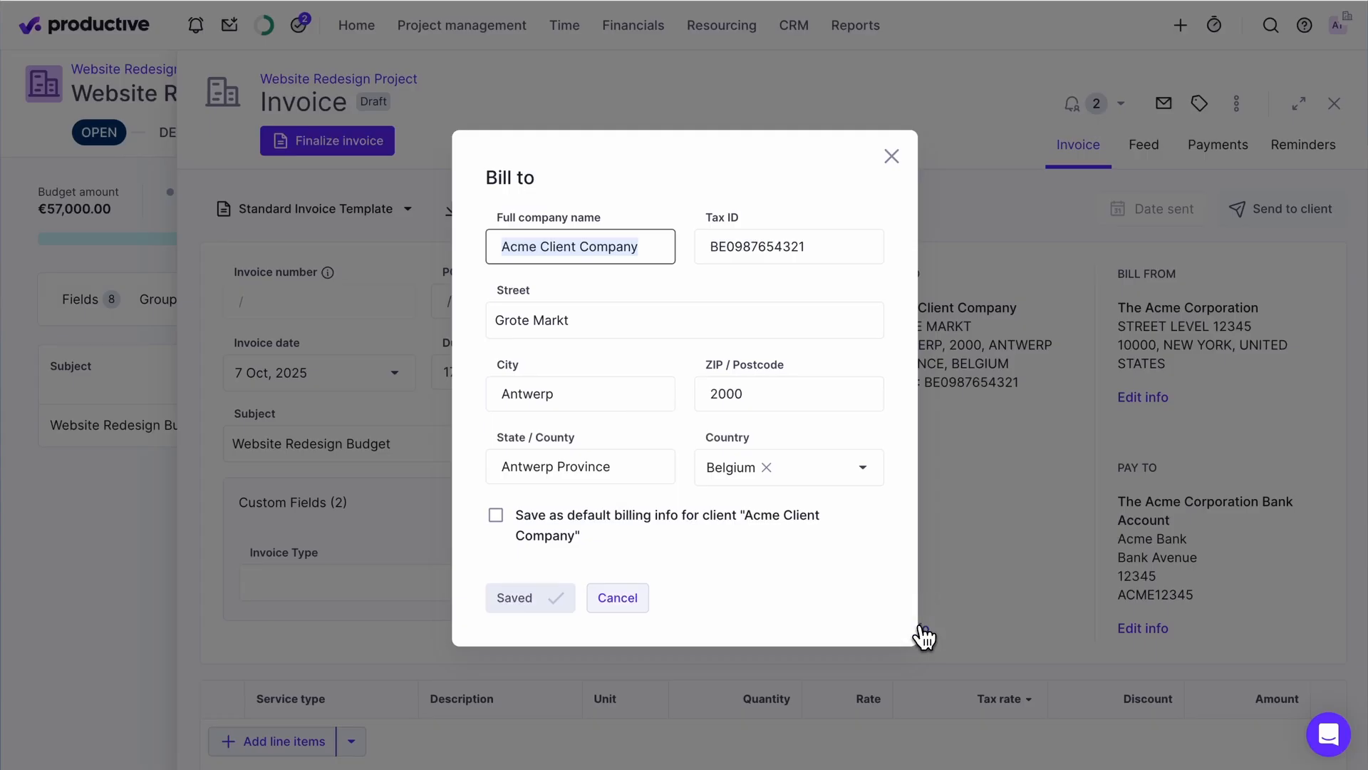
pyautogui.click(983, 545)
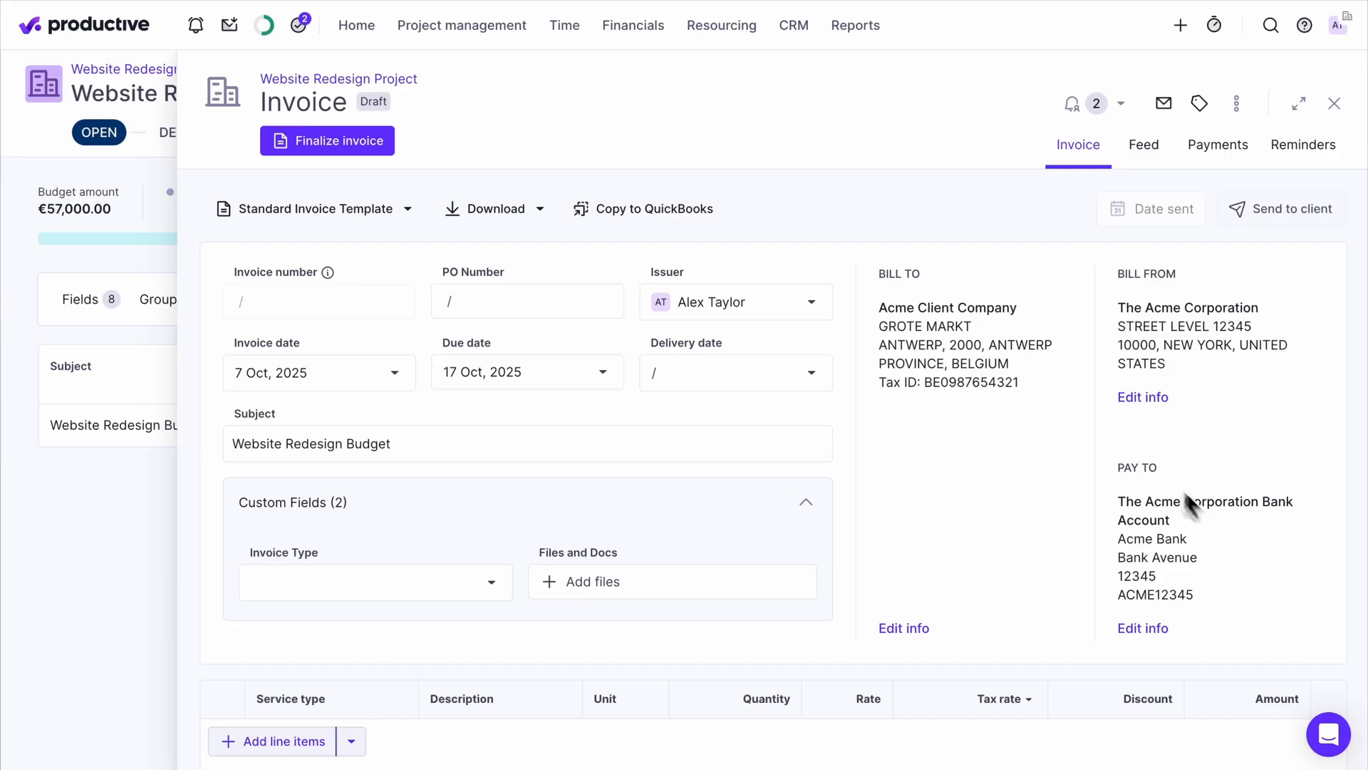
pyautogui.click(1145, 628)
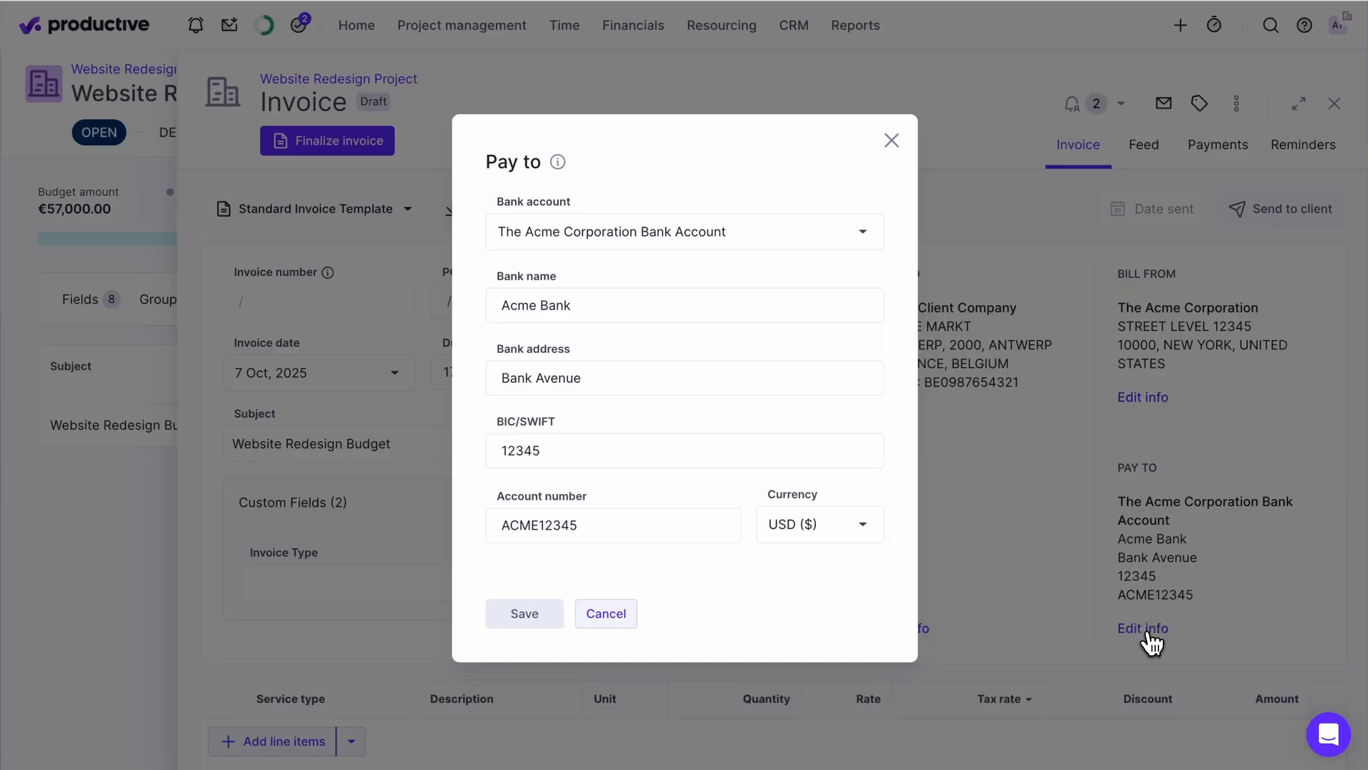
pyautogui.click(1238, 575)
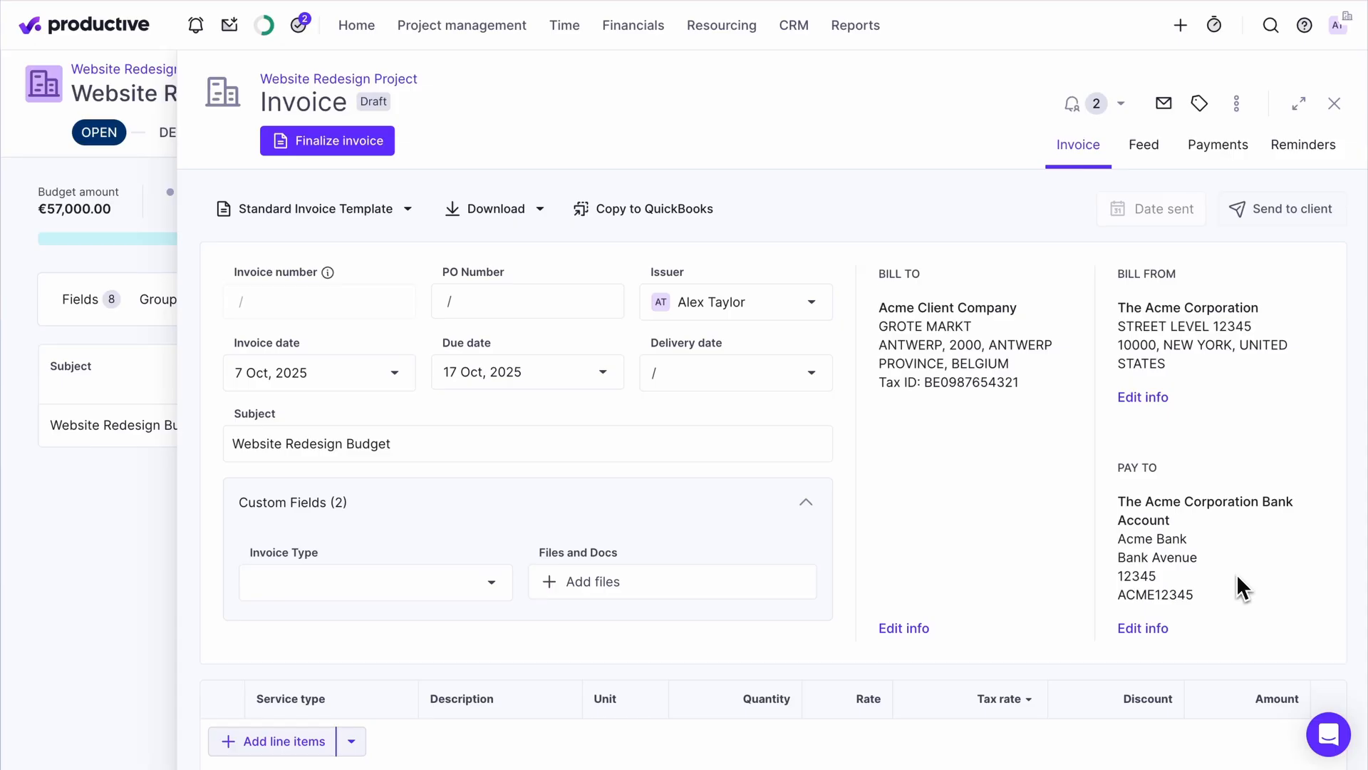
pyautogui.click(394, 395)
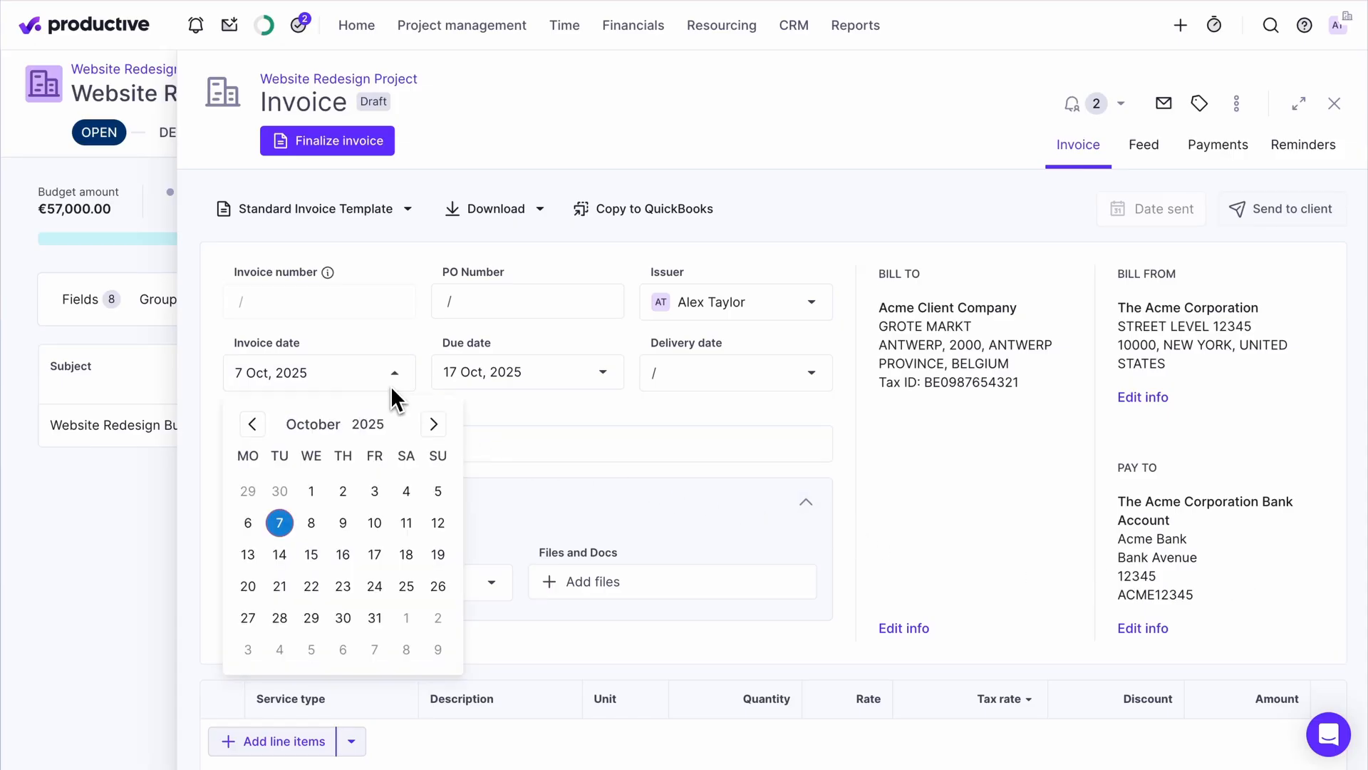
pyautogui.click(391, 386)
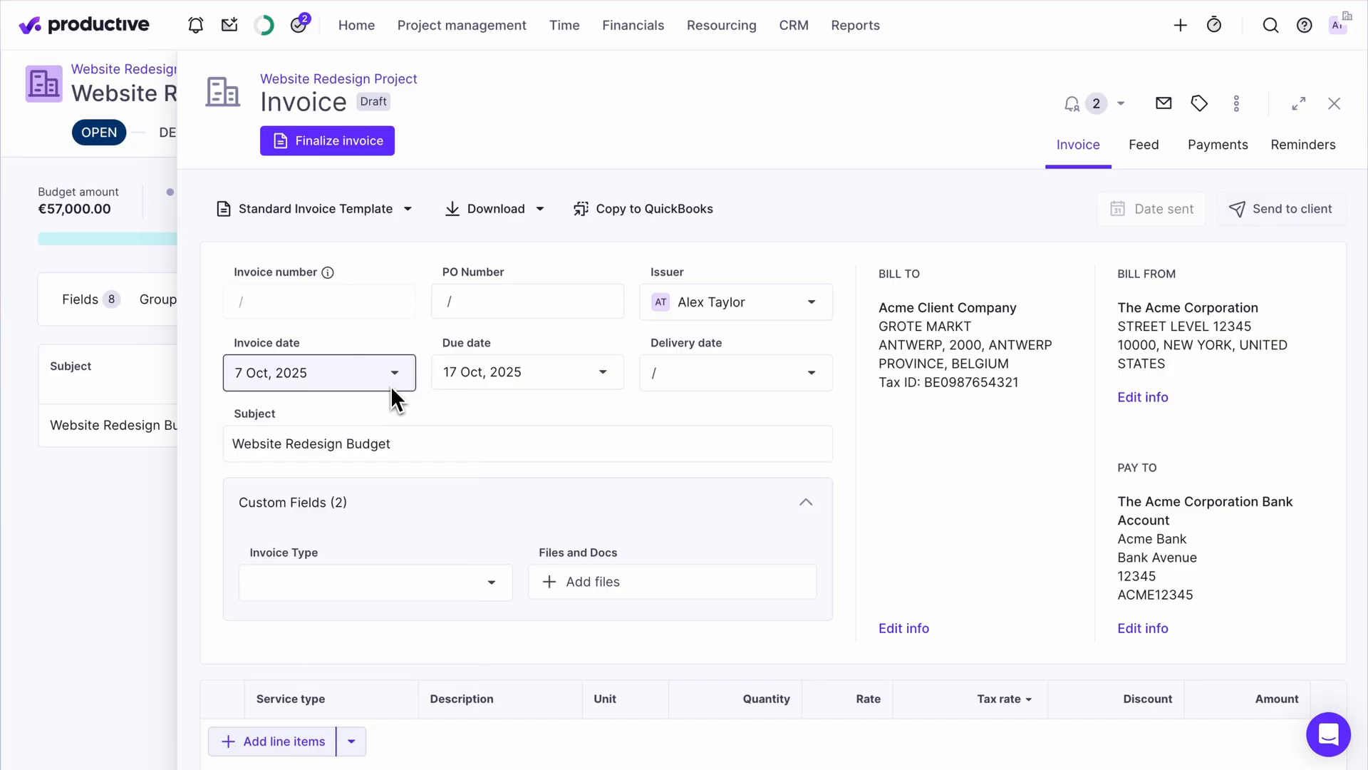
pyautogui.click(611, 378)
pyautogui.click(611, 376)
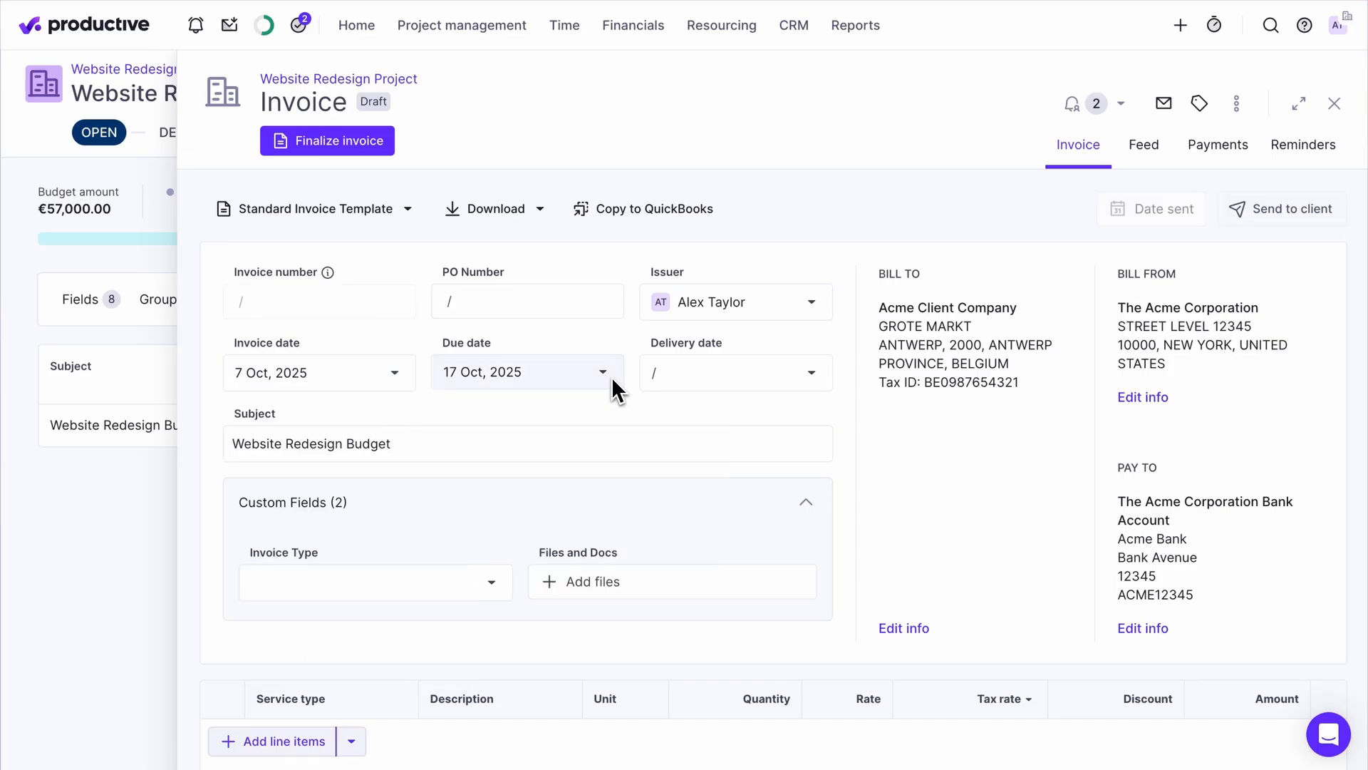
# Set the delivery date to 30 Sep, 2025 and the subject to "Website Redesign Budget (September 2025)".
pyautogui.click(804, 375)
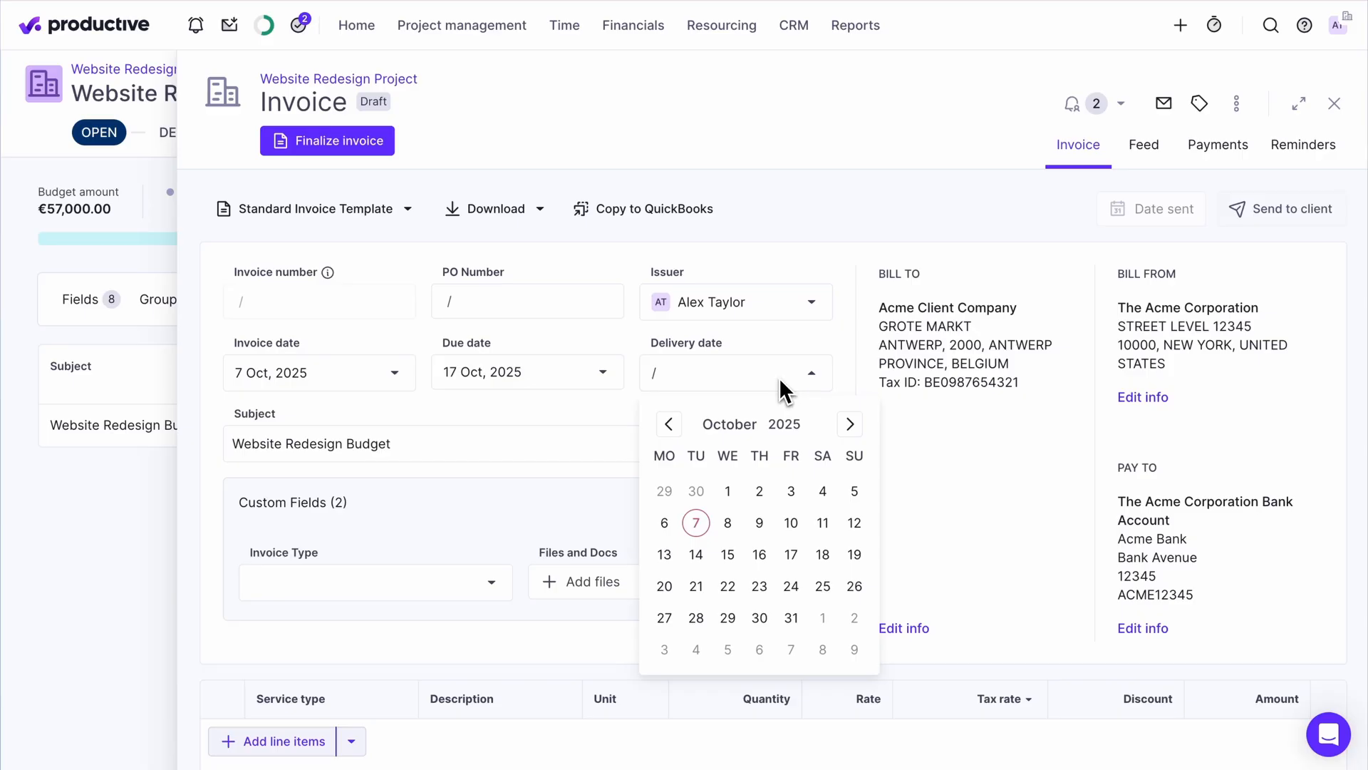
pyautogui.click(696, 491)
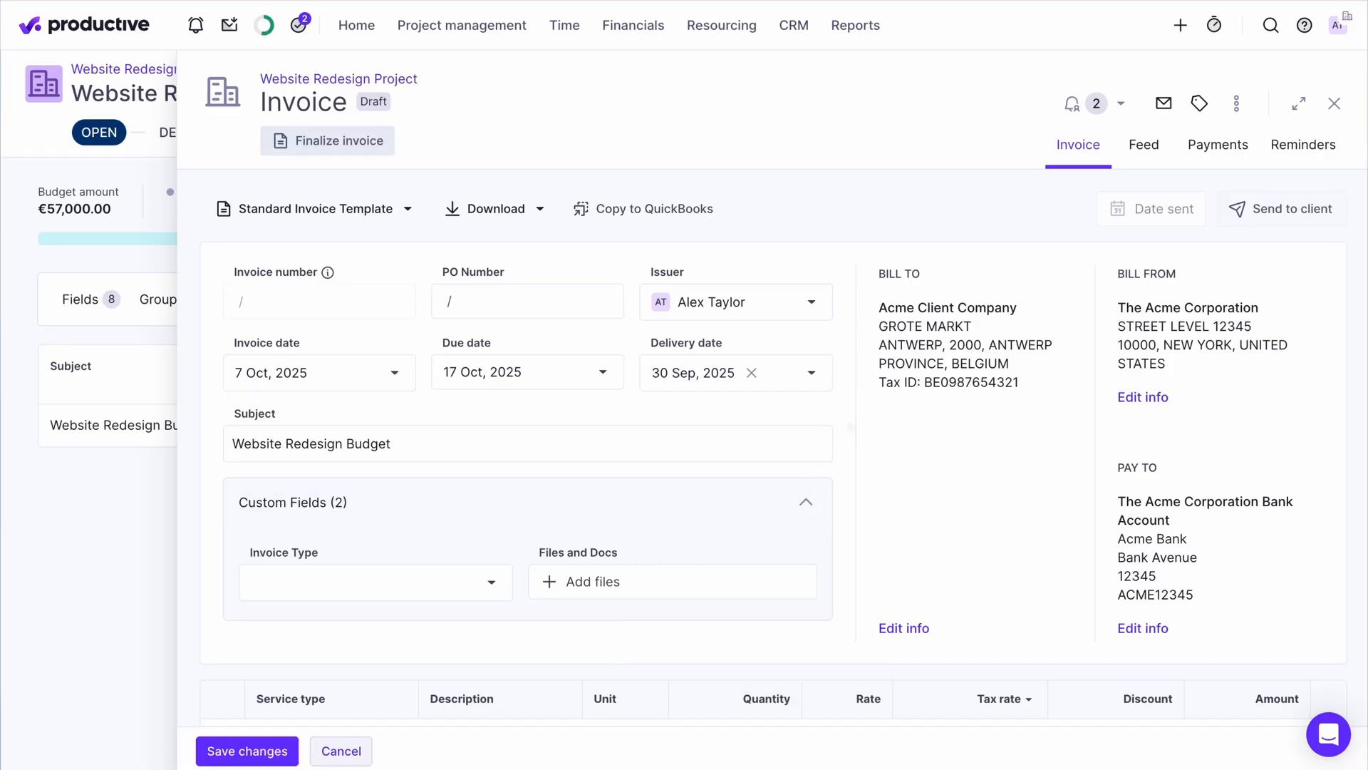
pyautogui.click(531, 449)
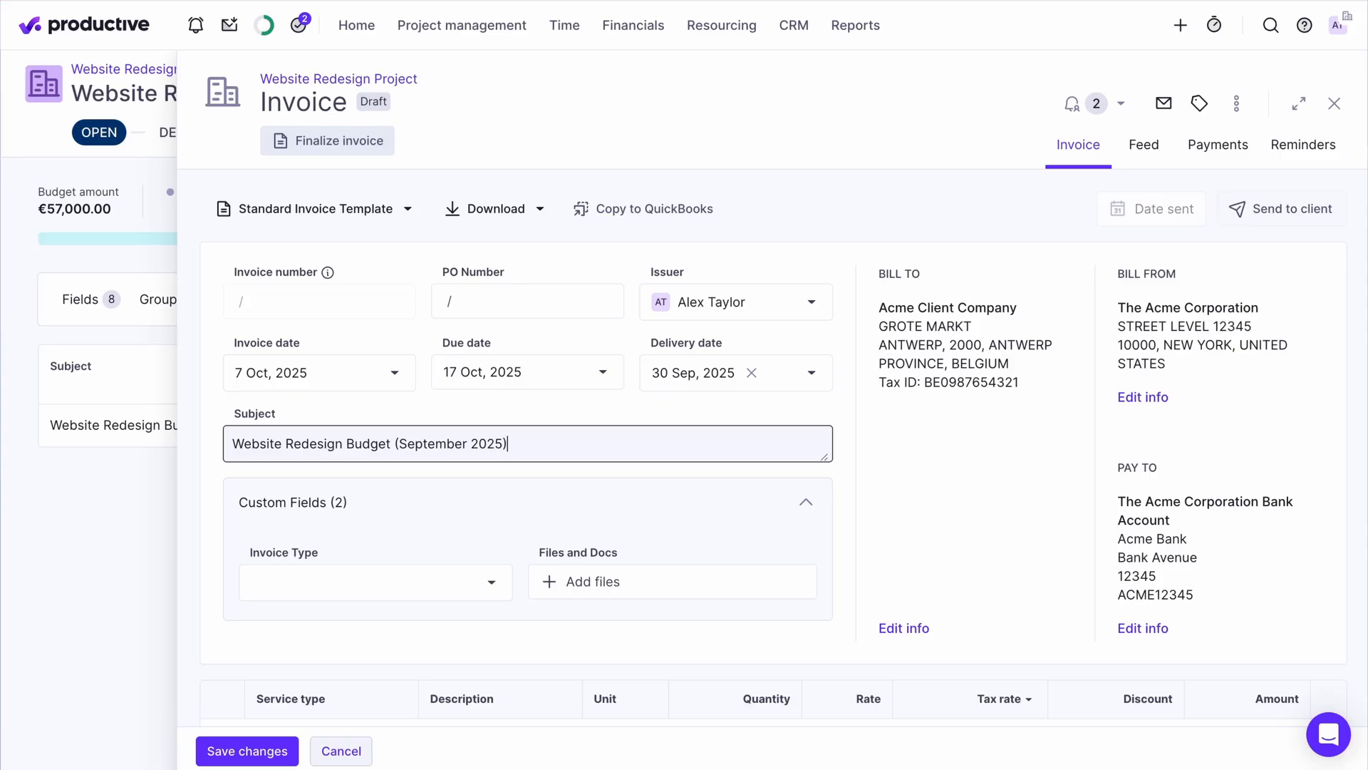
pyautogui.click(705, 302)
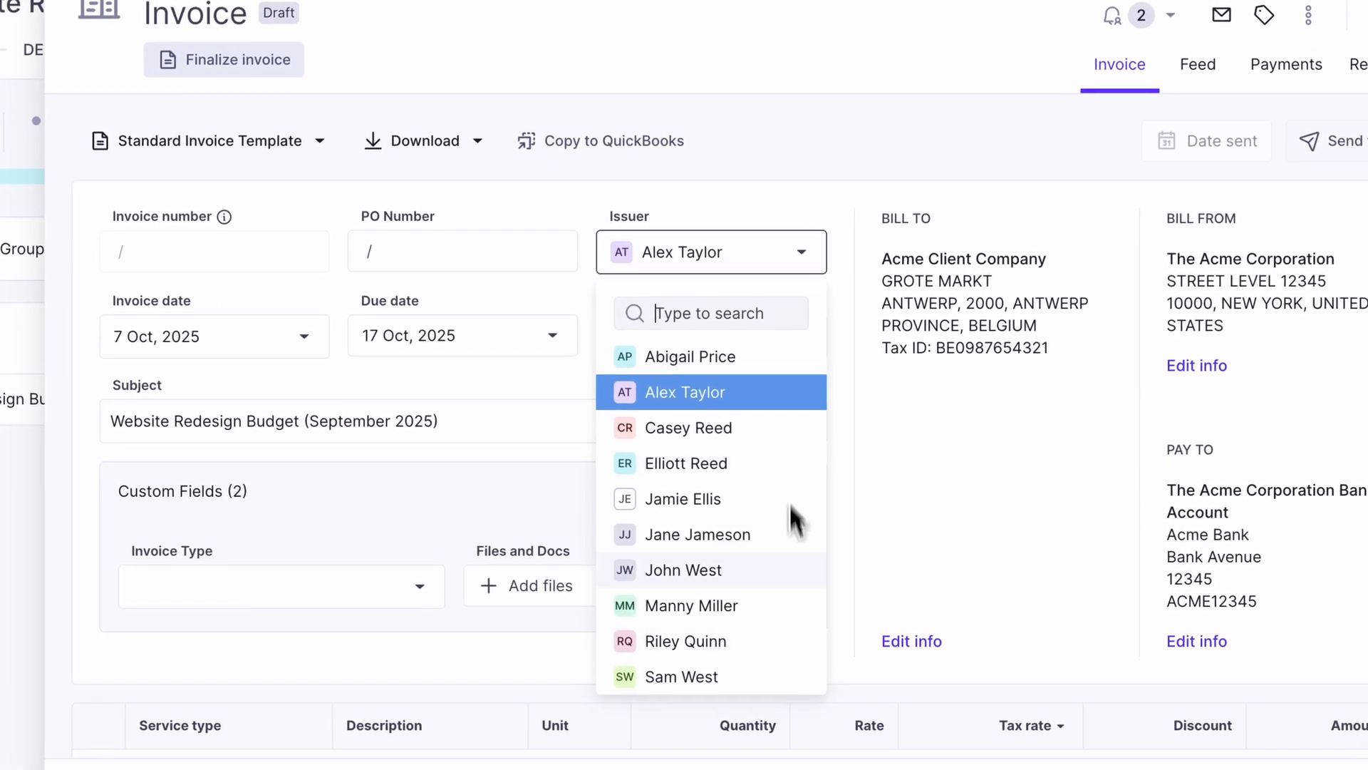
pyautogui.click(811, 249)
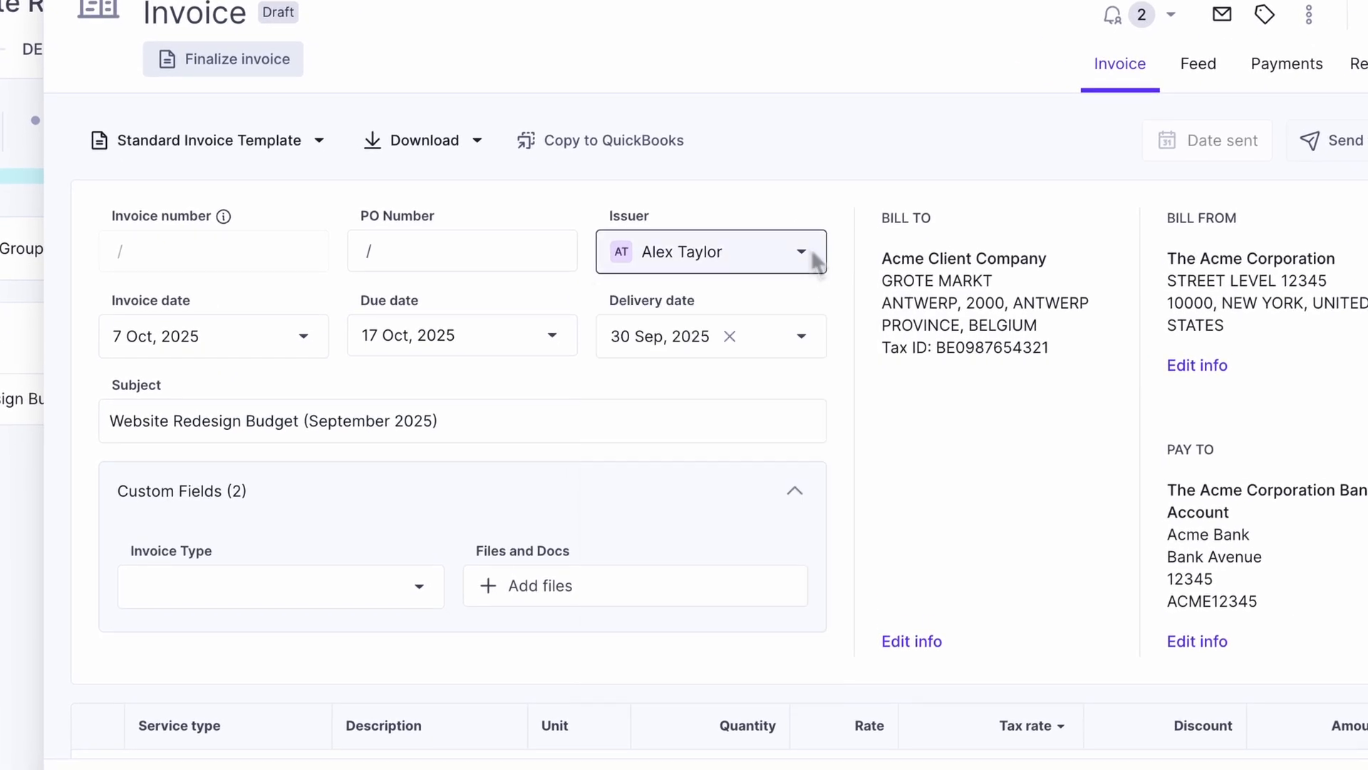
# Set the invoice's custom Invoice Type field to Standard Invoice.
pyautogui.scroll(-2, 846, 558)
pyautogui.click(434, 594)
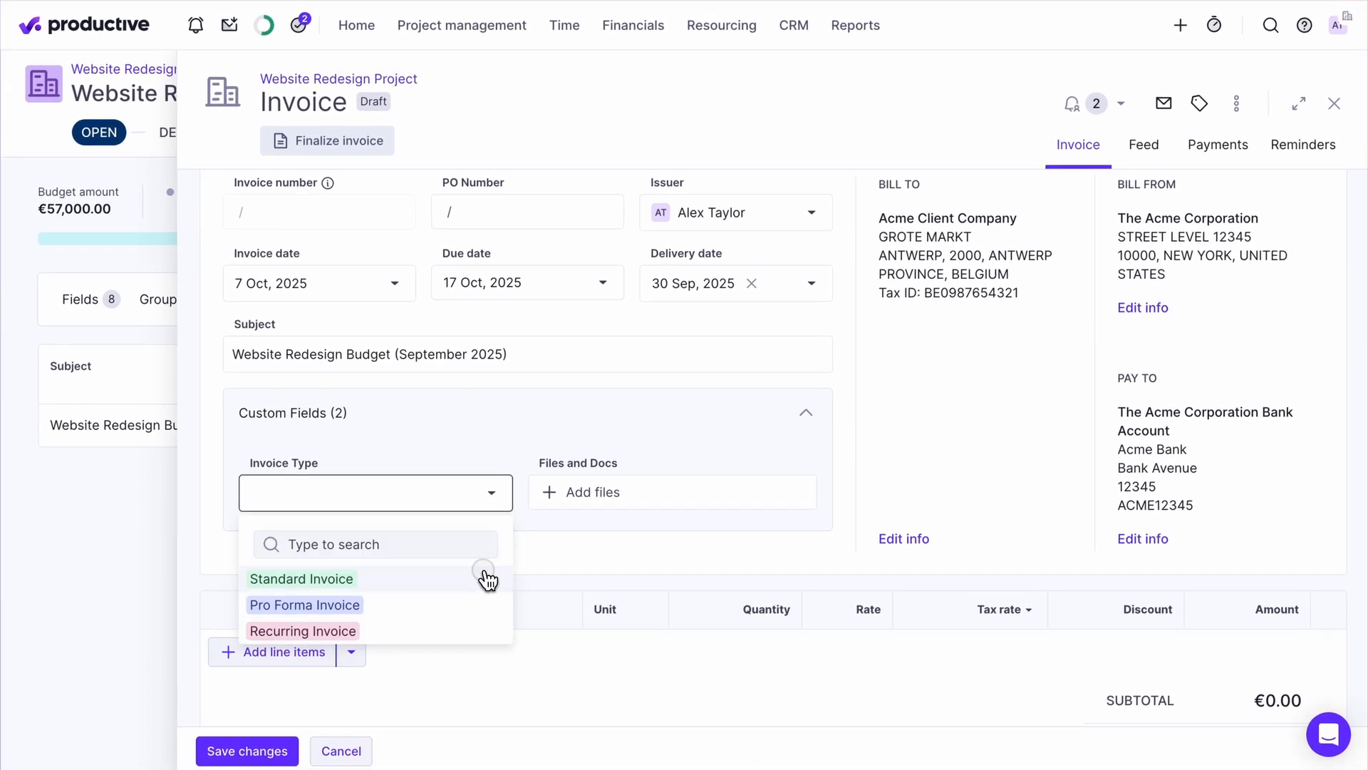
pyautogui.click(488, 579)
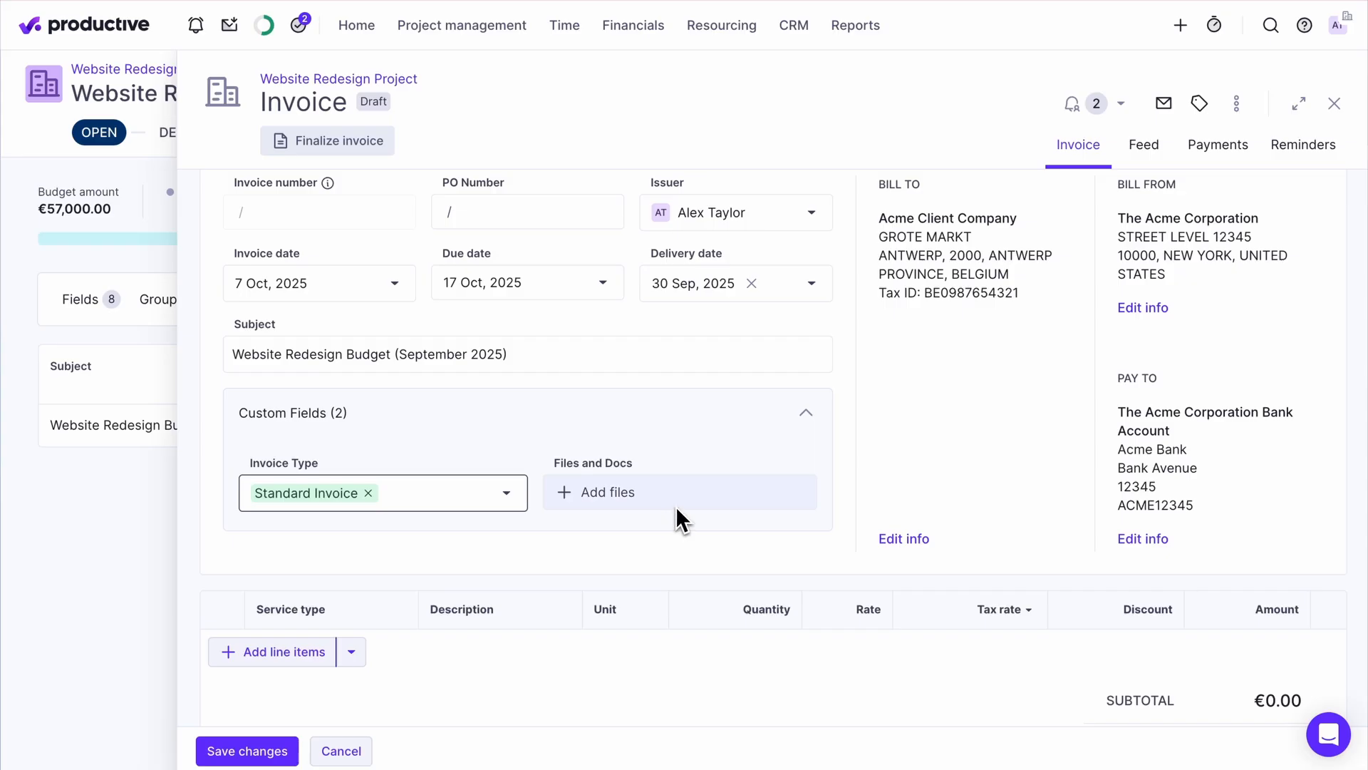
# Open the options for creating line items on the draft invoice.
pyautogui.scroll(-4, 929, 493)
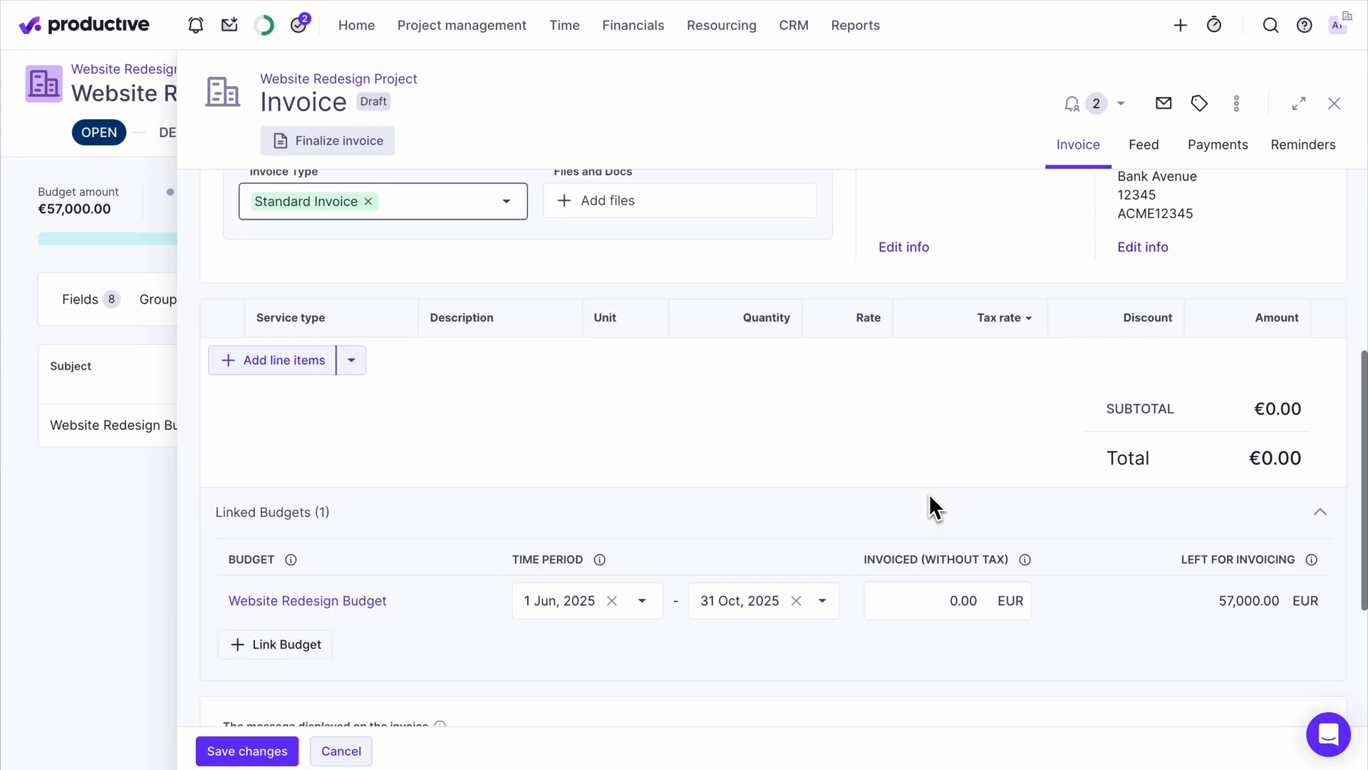
pyautogui.scroll(-3, 930, 493)
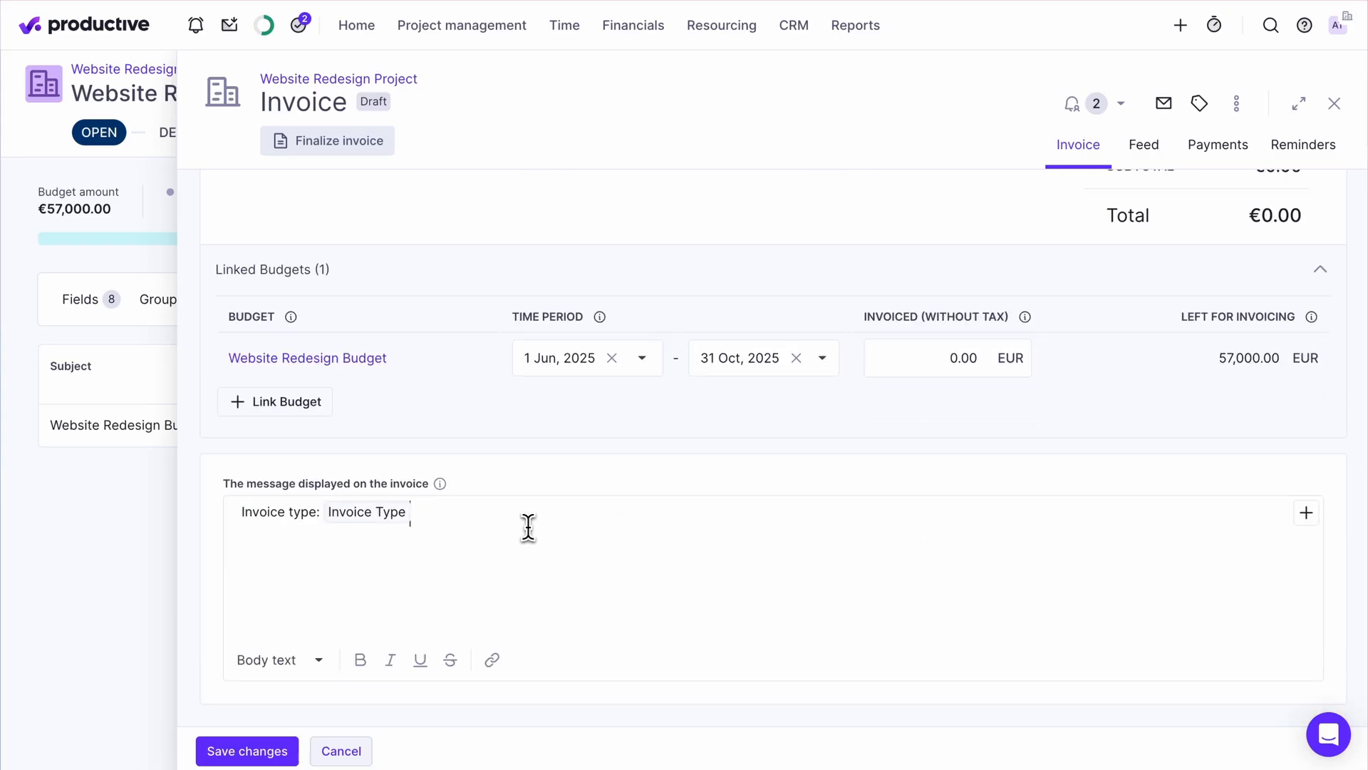
pyautogui.scroll(7, 528, 527)
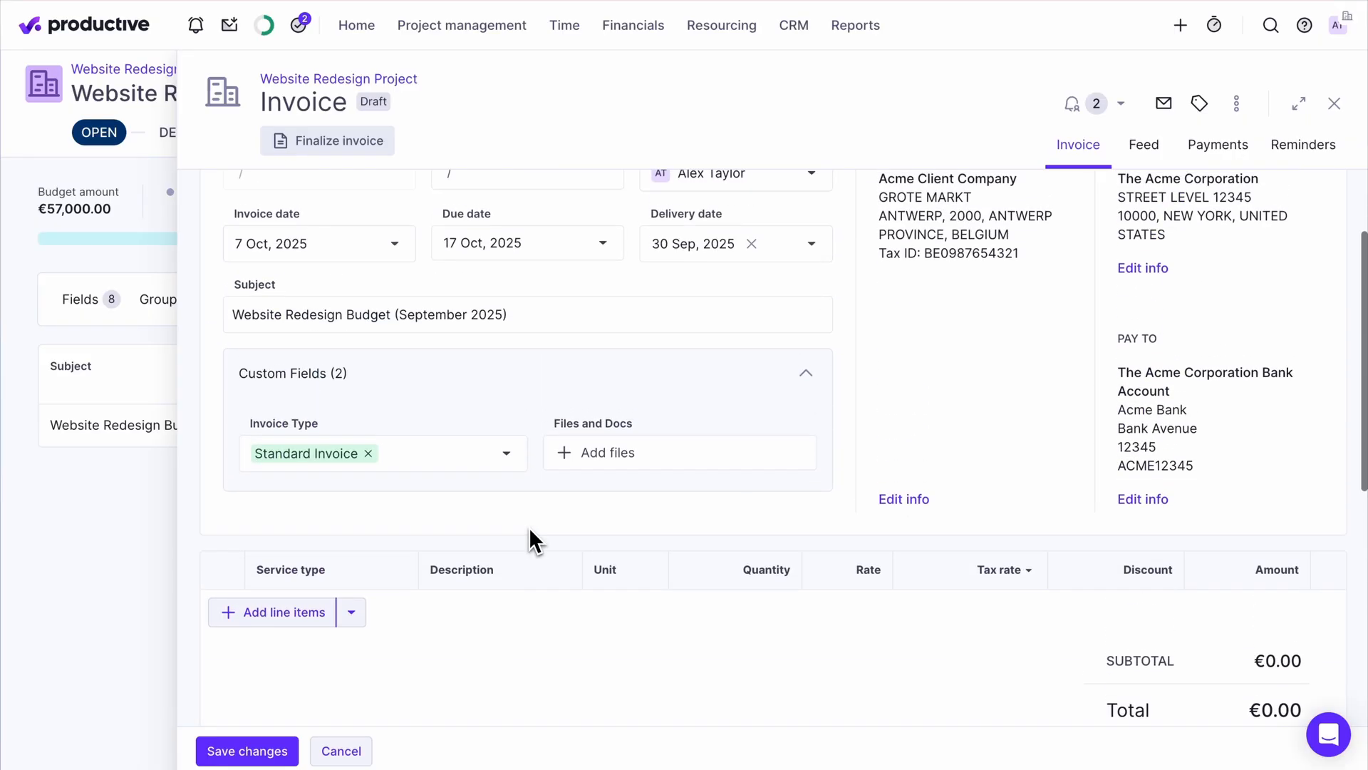
pyautogui.scroll(-1, 821, 630)
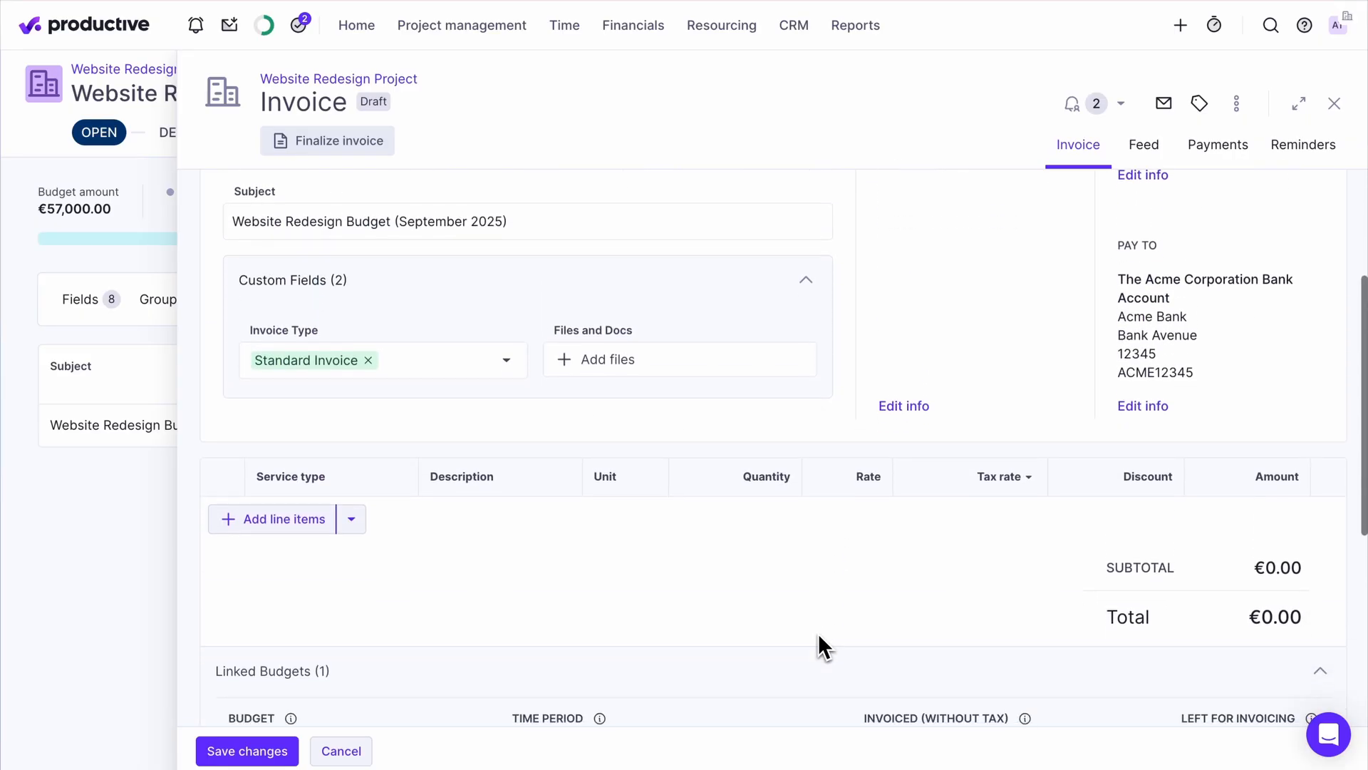
pyautogui.click(276, 528)
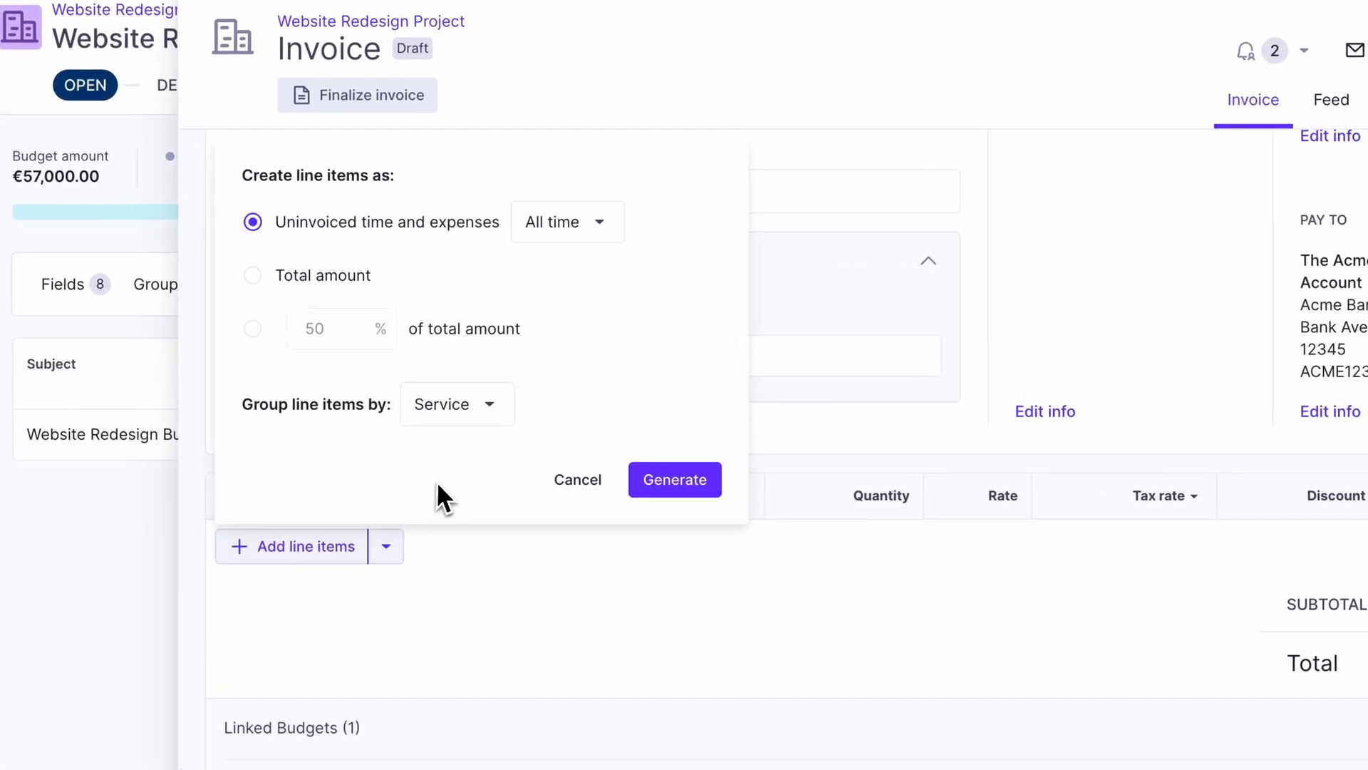
pyautogui.click(575, 241)
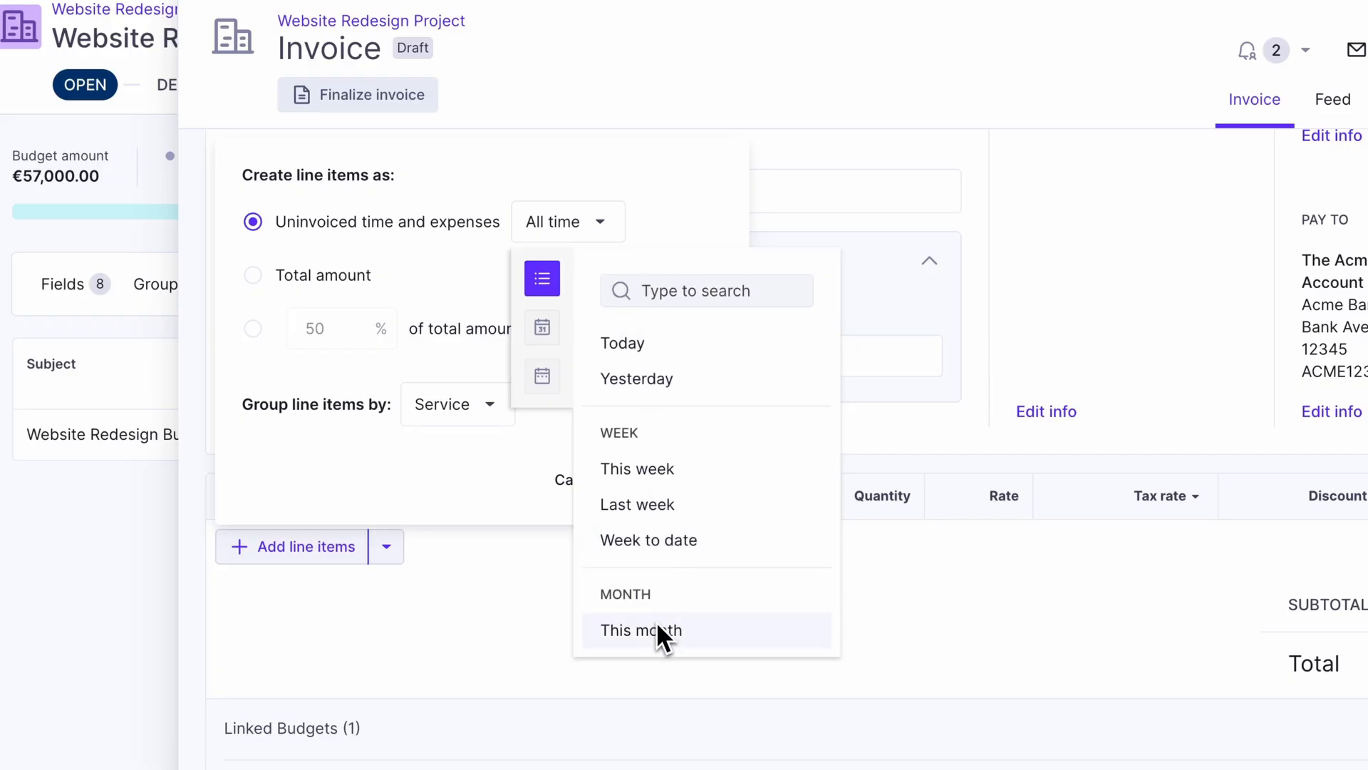
pyautogui.scroll(-3, 656, 627)
pyautogui.scroll(3, 656, 627)
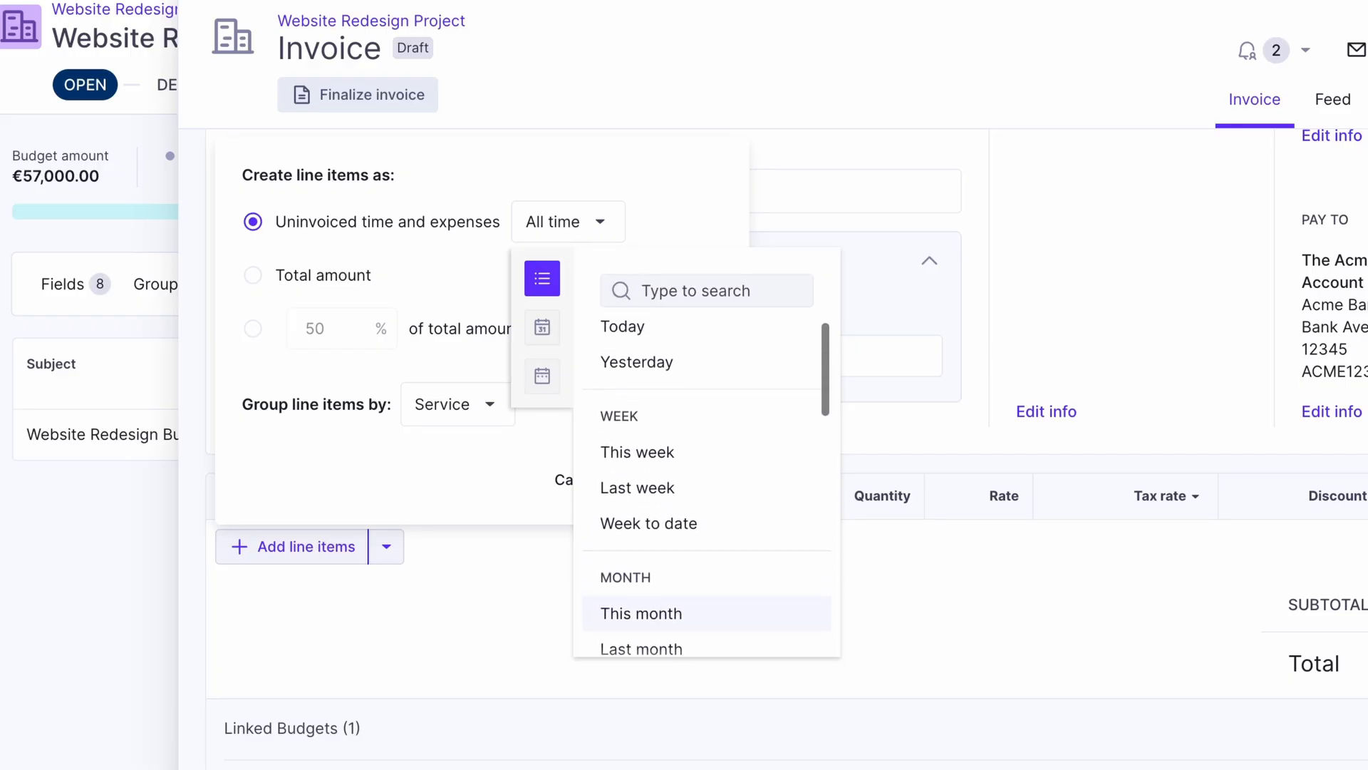
pyautogui.click(681, 246)
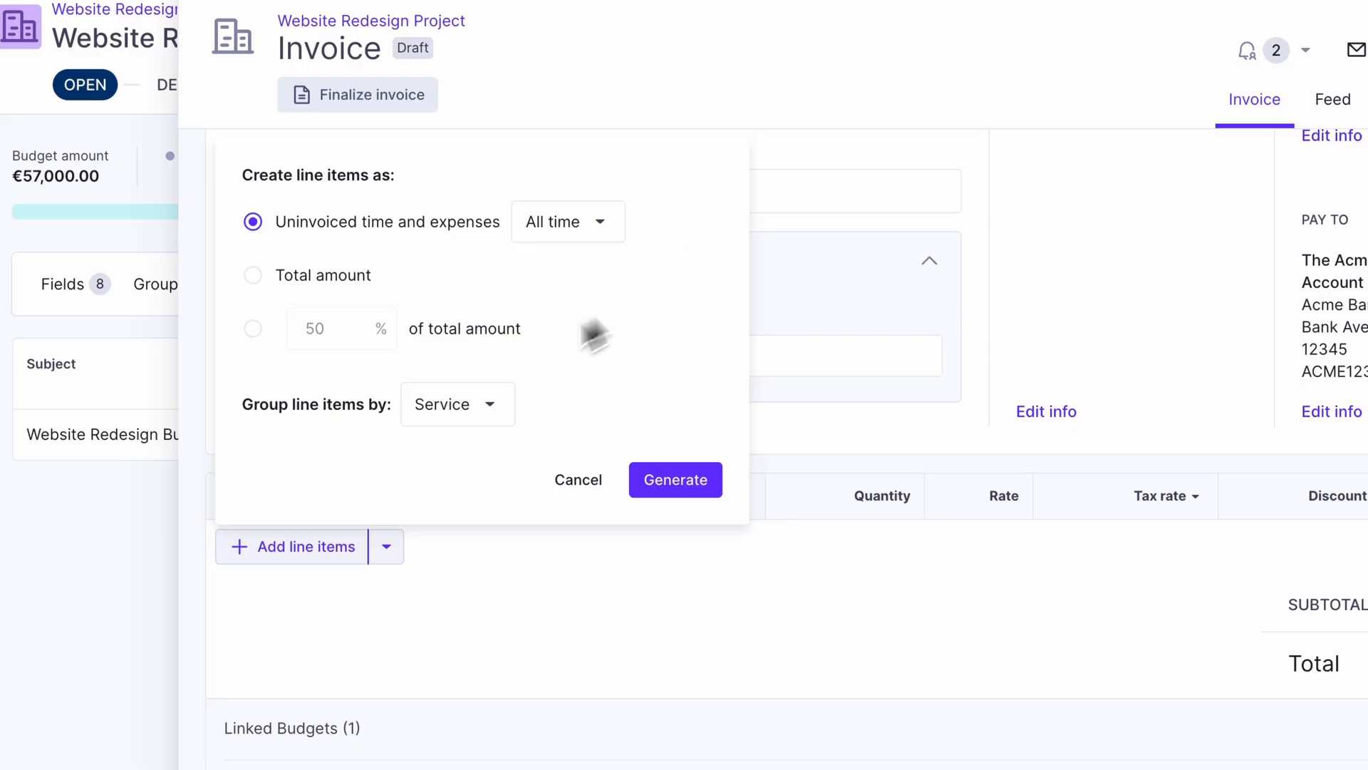
pyautogui.click(253, 329)
pyautogui.doubleClick(338, 330)
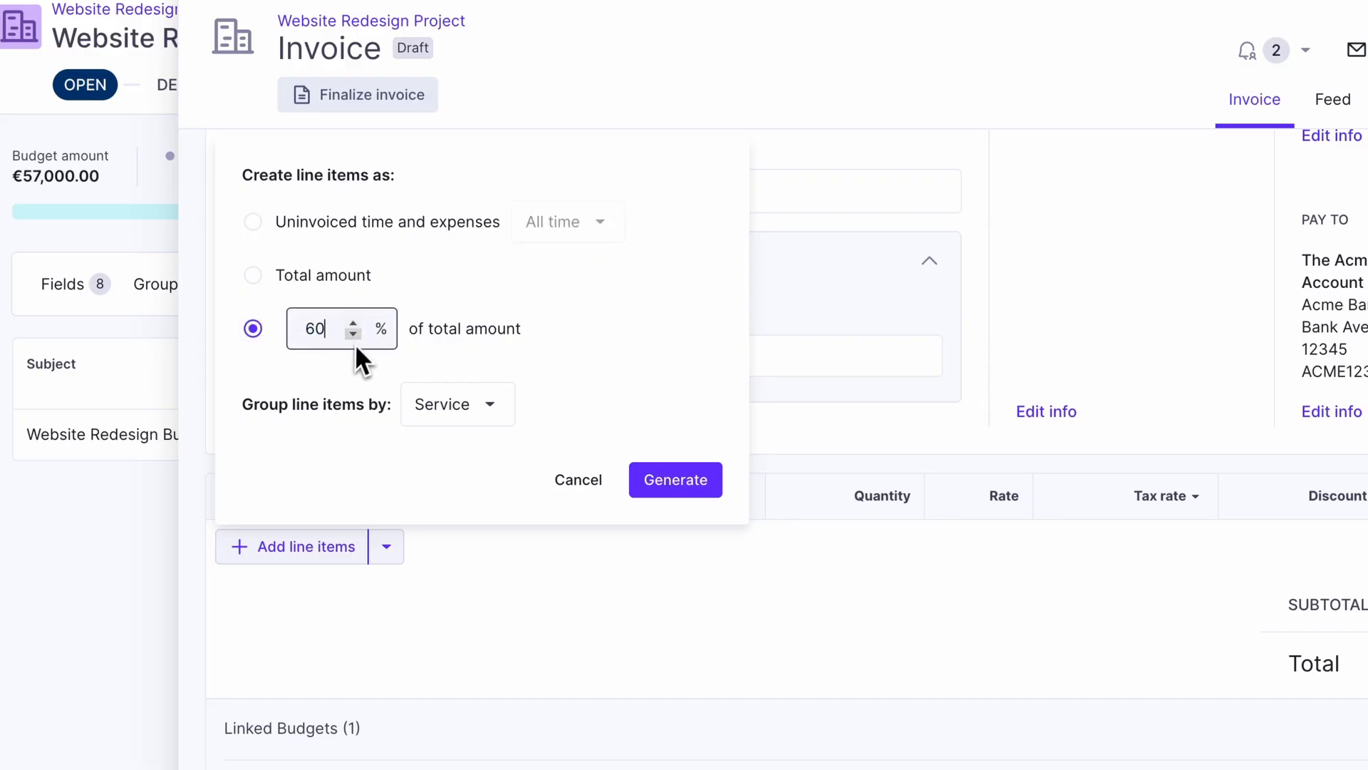
pyautogui.click(499, 306)
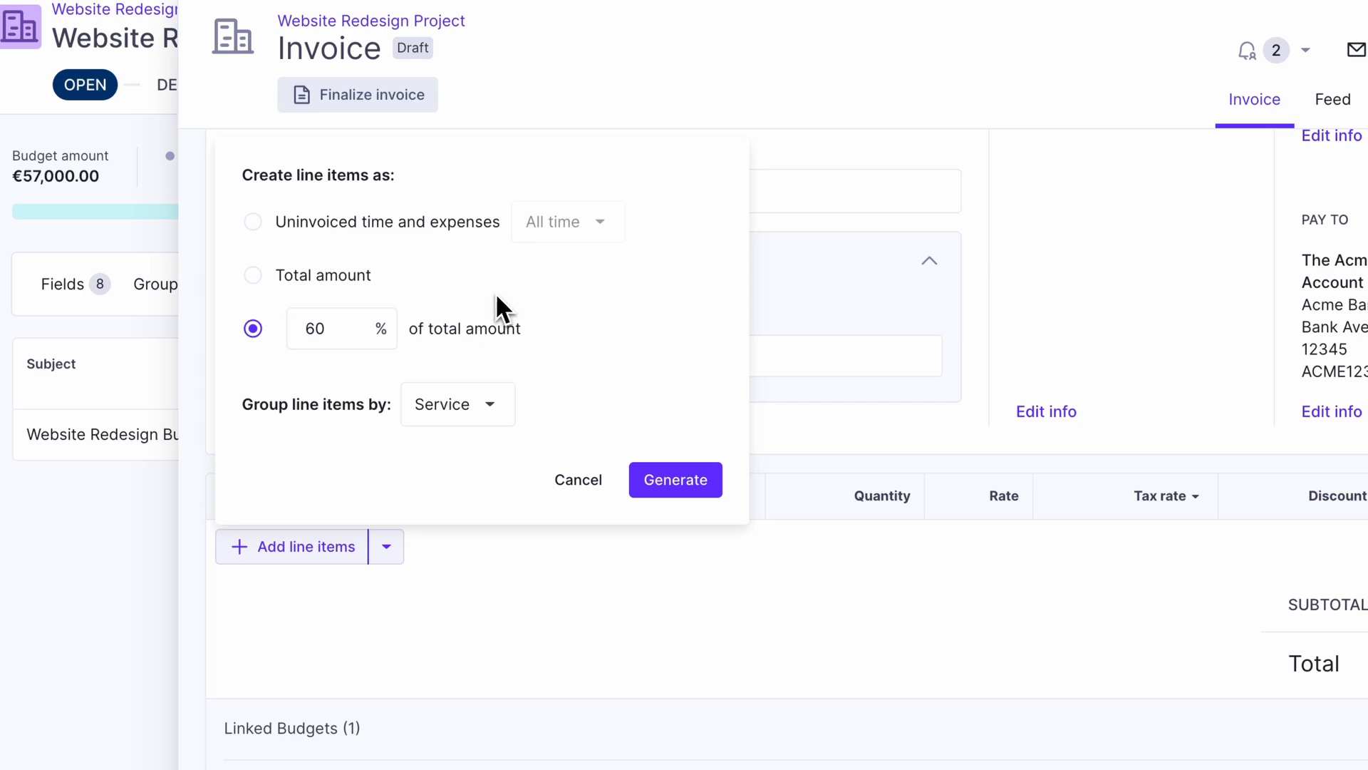
pyautogui.click(259, 277)
# Generate line items from all uninvoiced time and expenses grouped by service, and apply VAT 2 (30%) to every line.
pyautogui.click(254, 222)
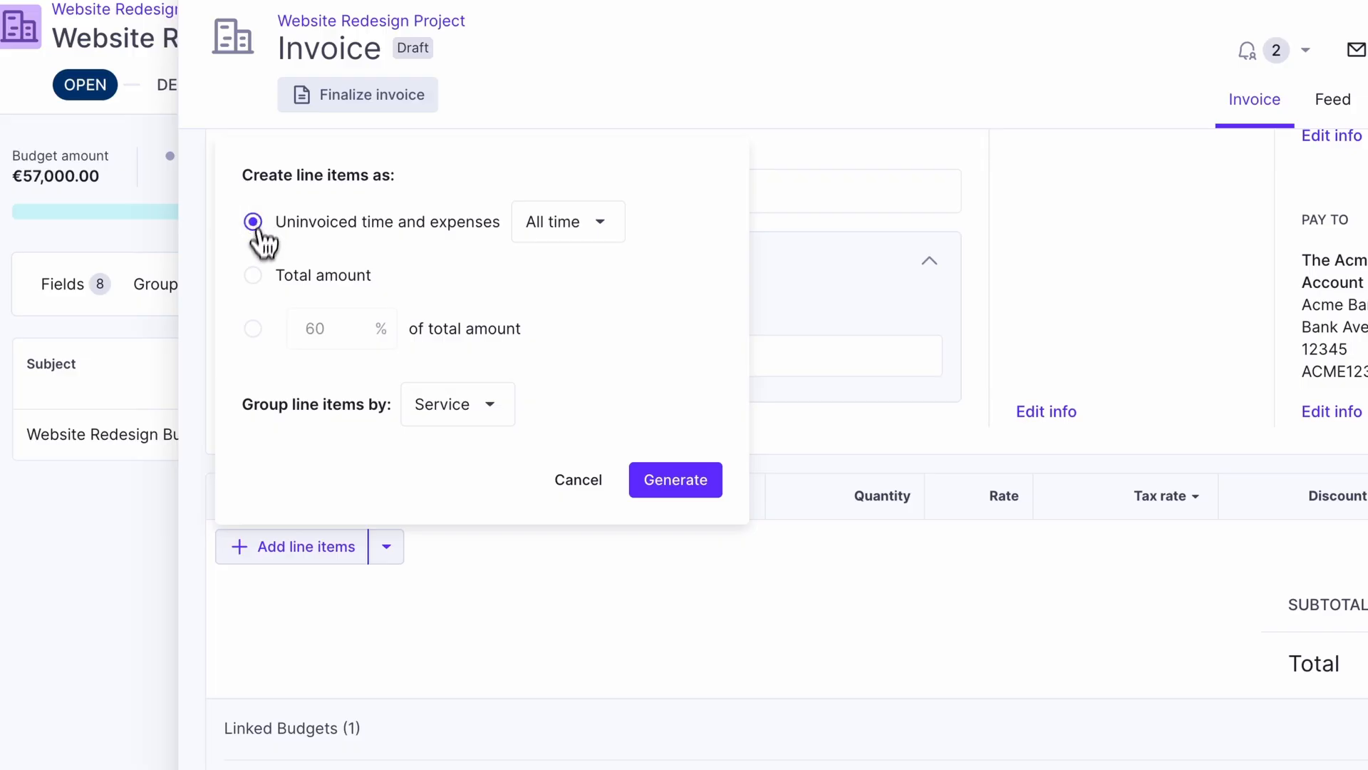
pyautogui.click(675, 480)
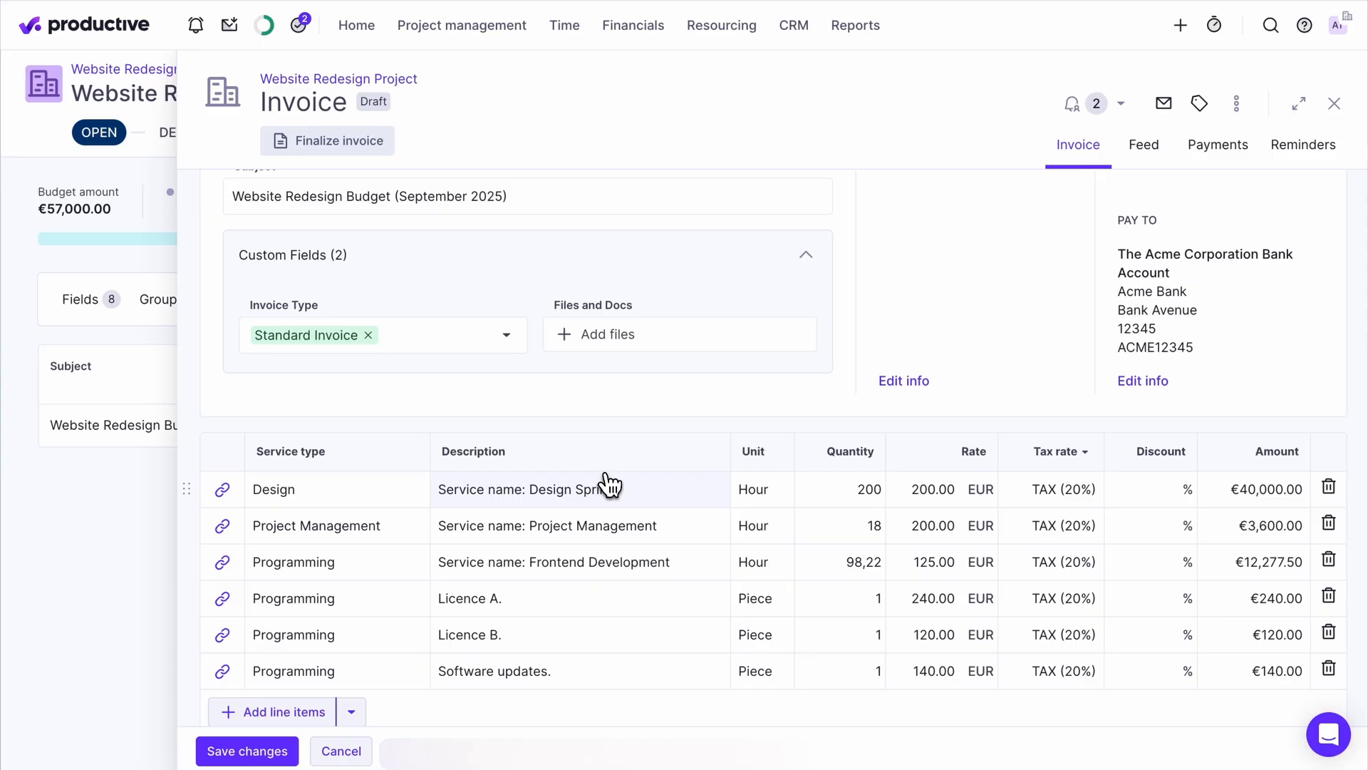
pyautogui.click(1059, 451)
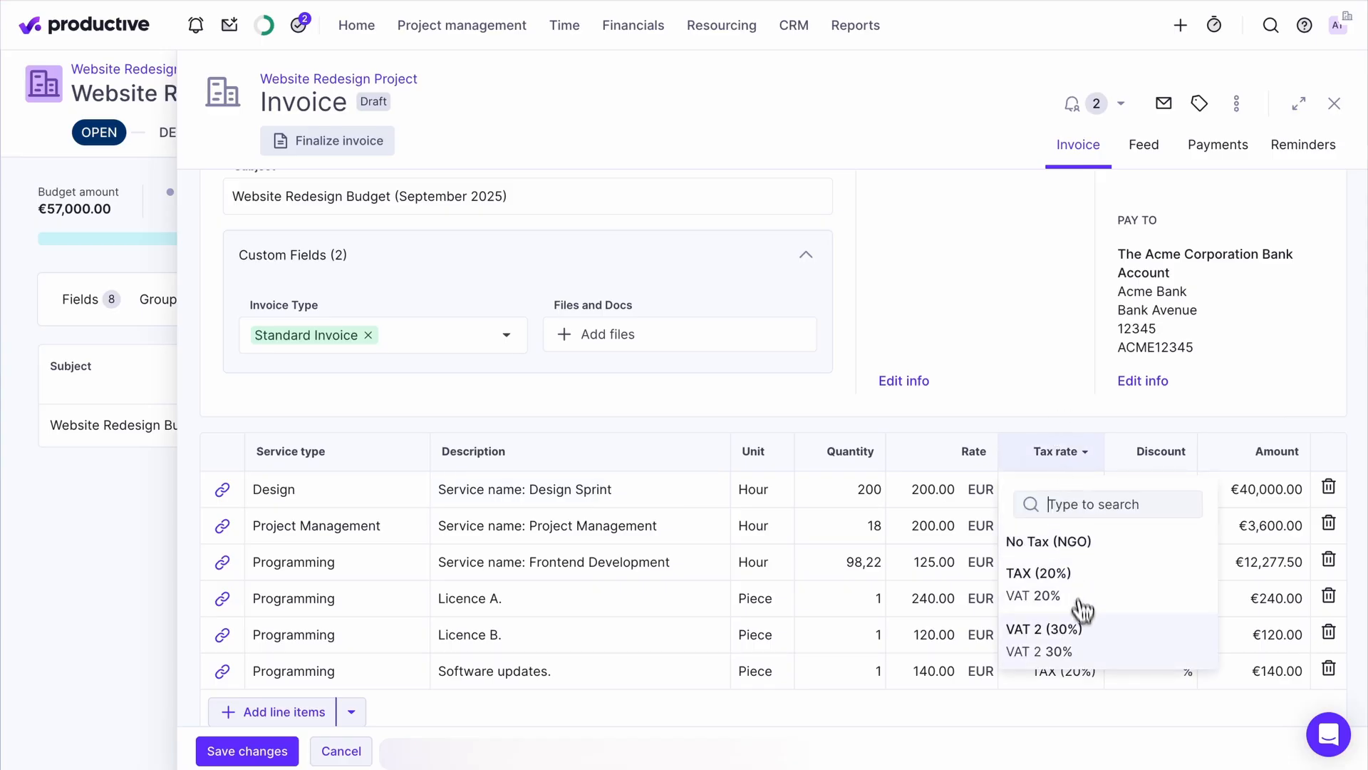
pyautogui.click(1087, 638)
# Save the changes to the draft invoice and finalize it.
pyautogui.scroll(-2, 1076, 439)
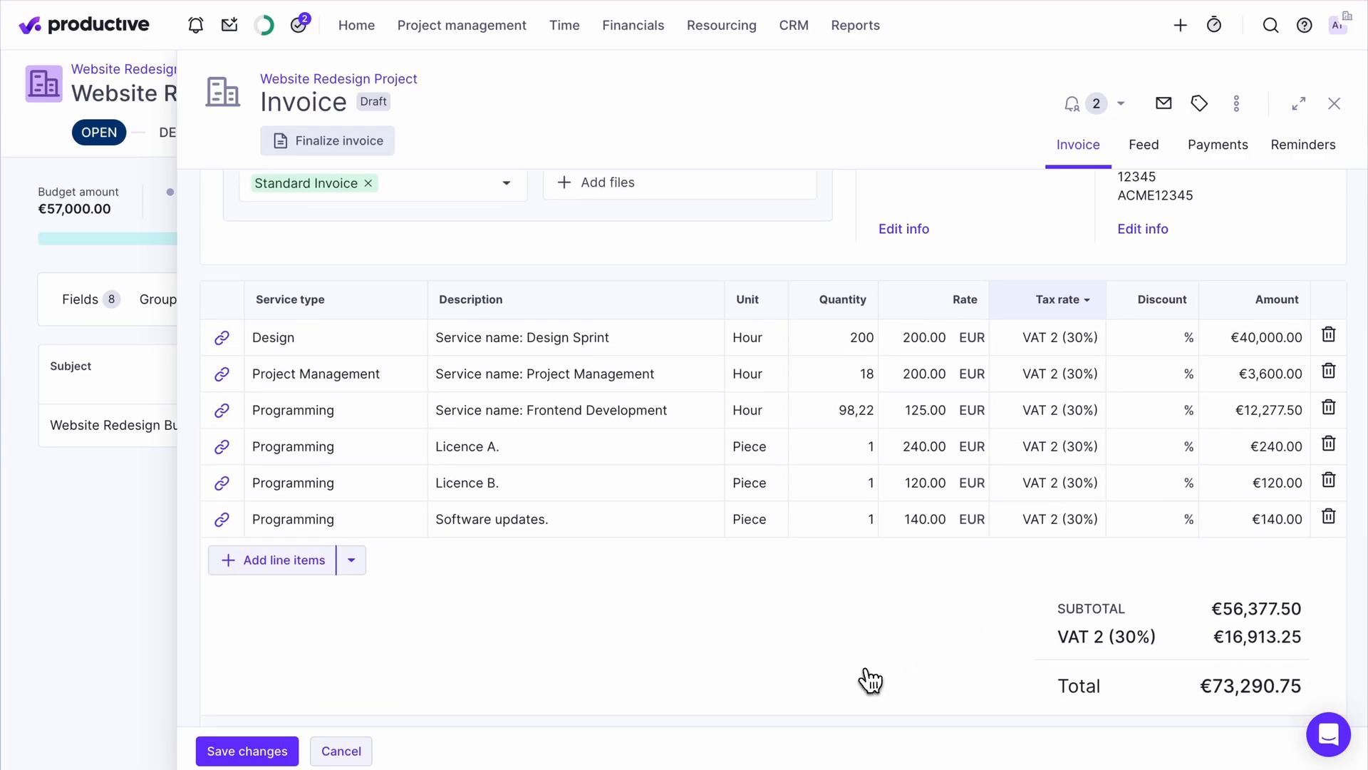
pyautogui.scroll(-2, 869, 679)
pyautogui.scroll(-1, 868, 681)
pyautogui.scroll(3, 865, 678)
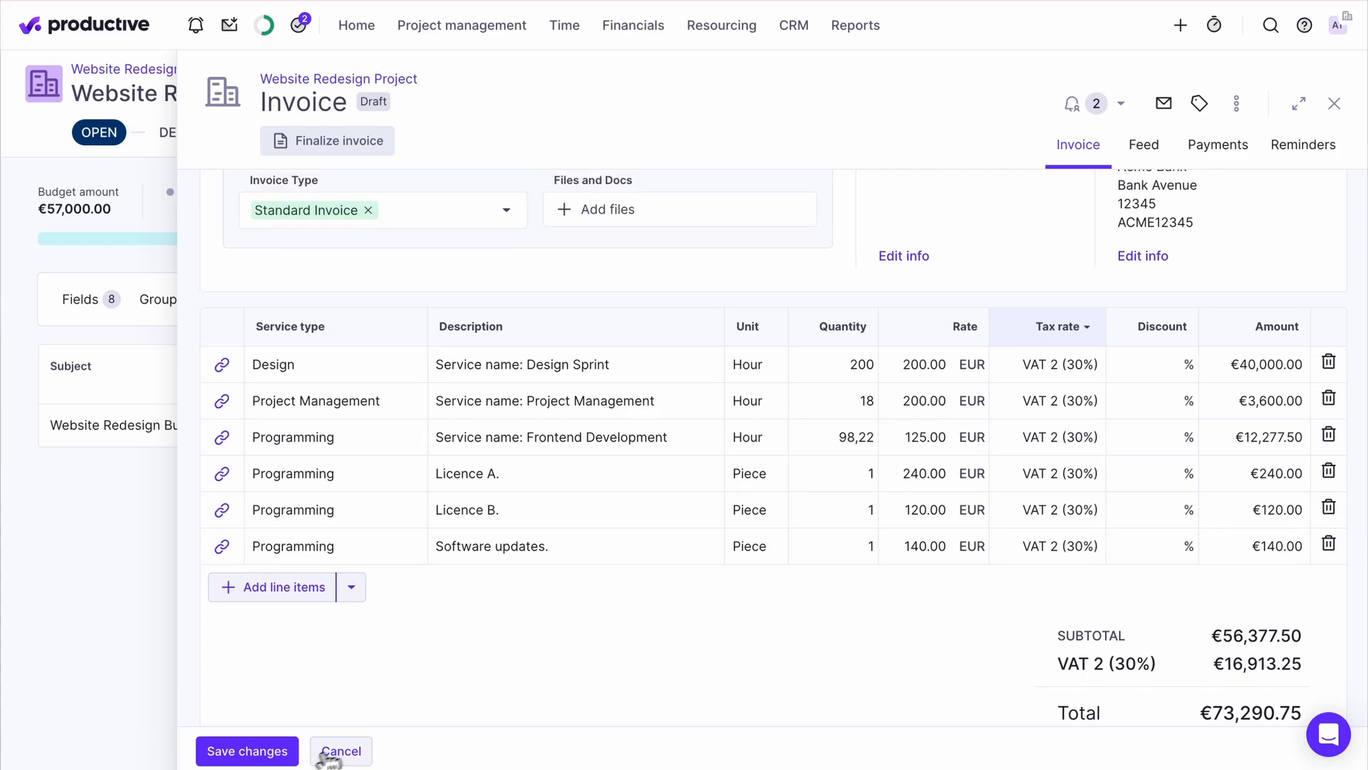
pyautogui.click(277, 762)
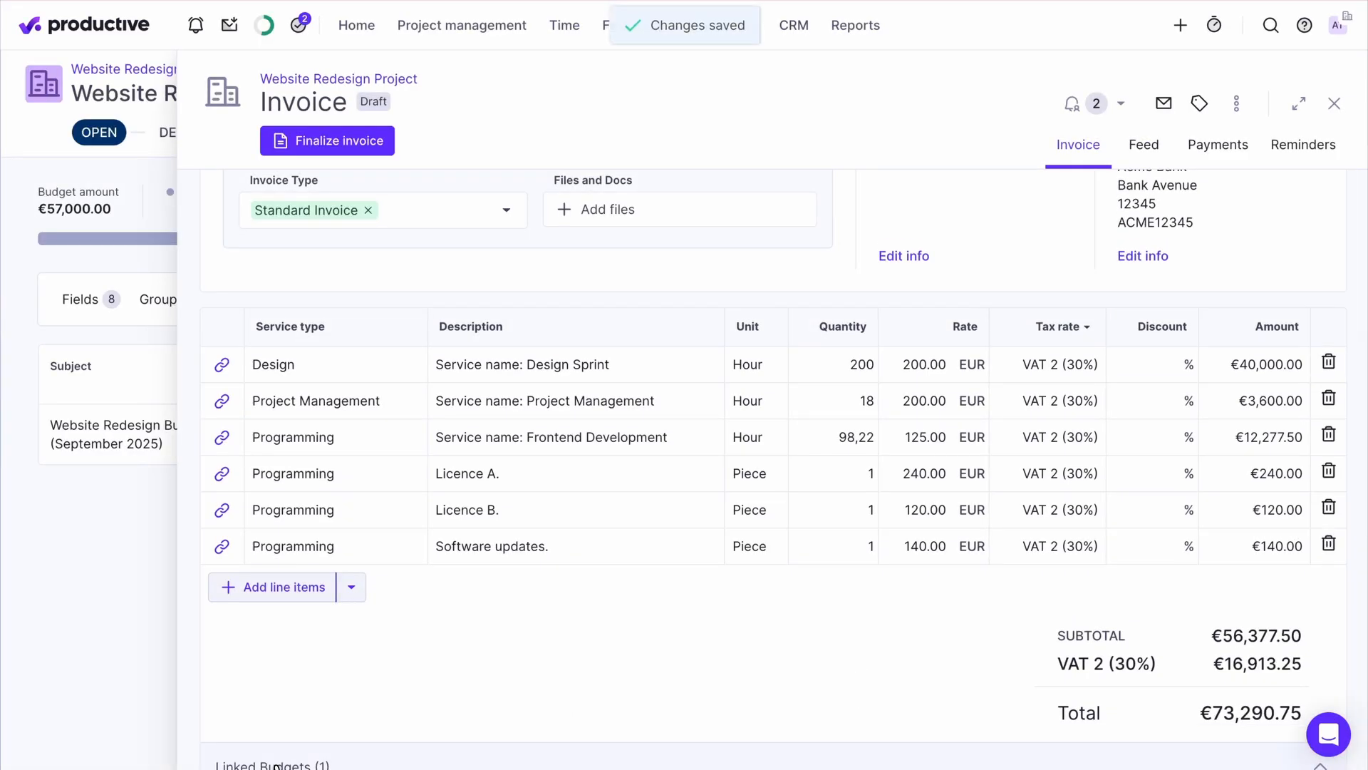
pyautogui.scroll(5, 620, 644)
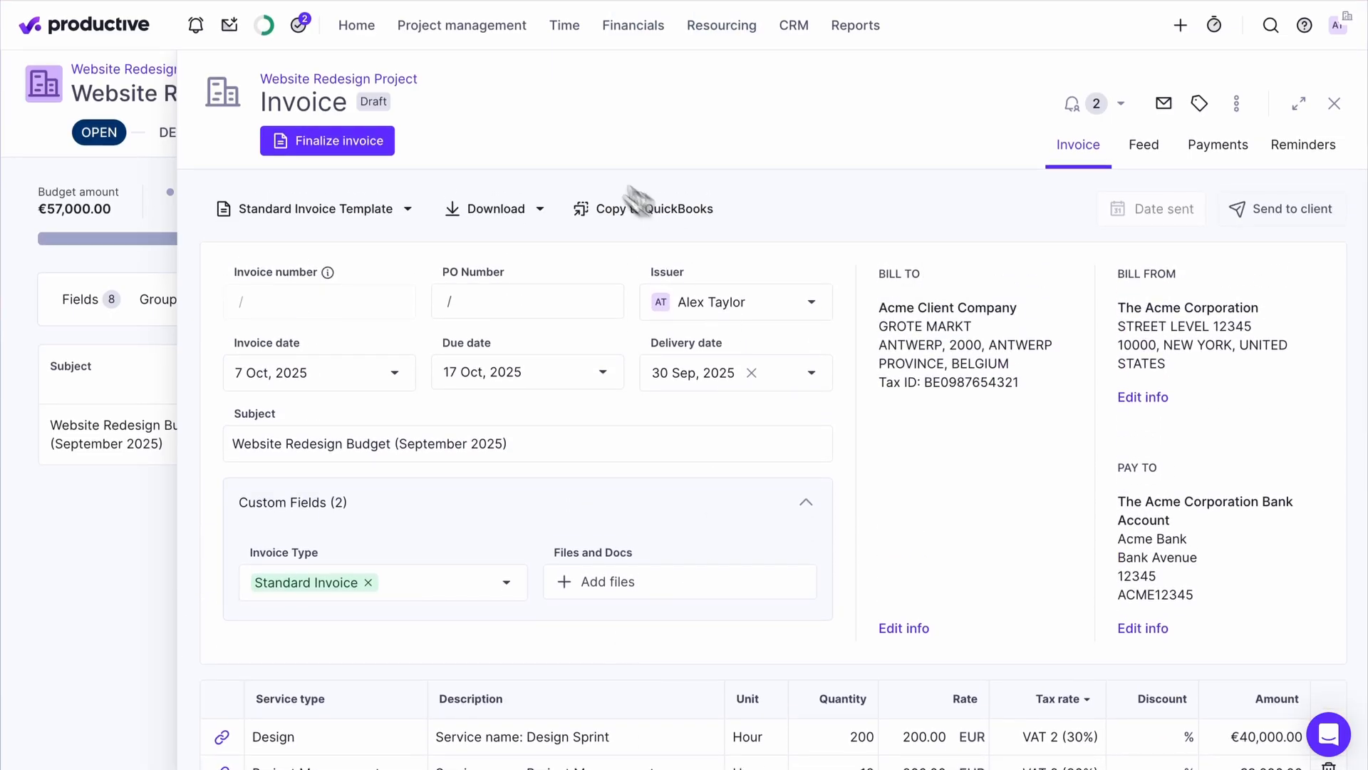
pyautogui.click(351, 158)
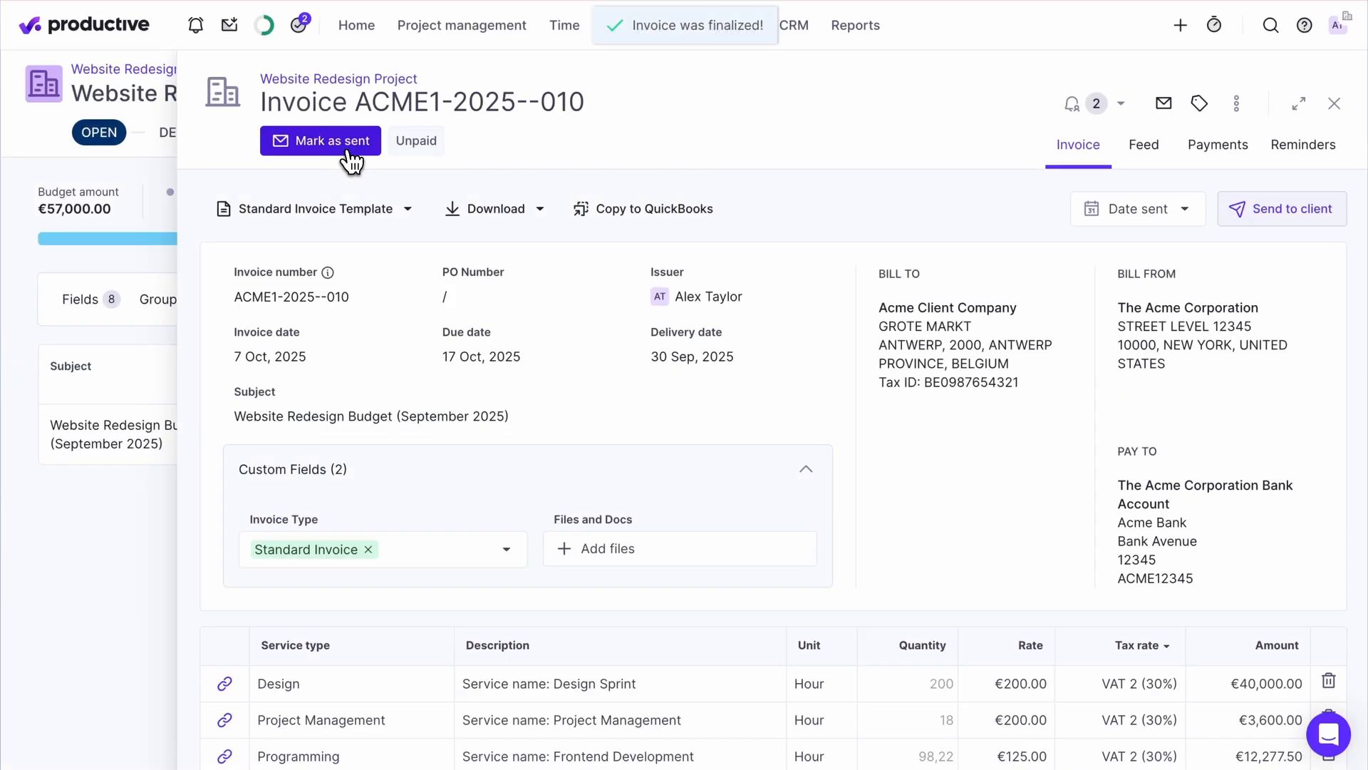
# Check the finalized invoice's number and open the invoicing options of The Acme Corporation that control how invoice numbers are generated.
pyautogui.moveTo(246, 298); pyautogui.dragTo(345, 299)
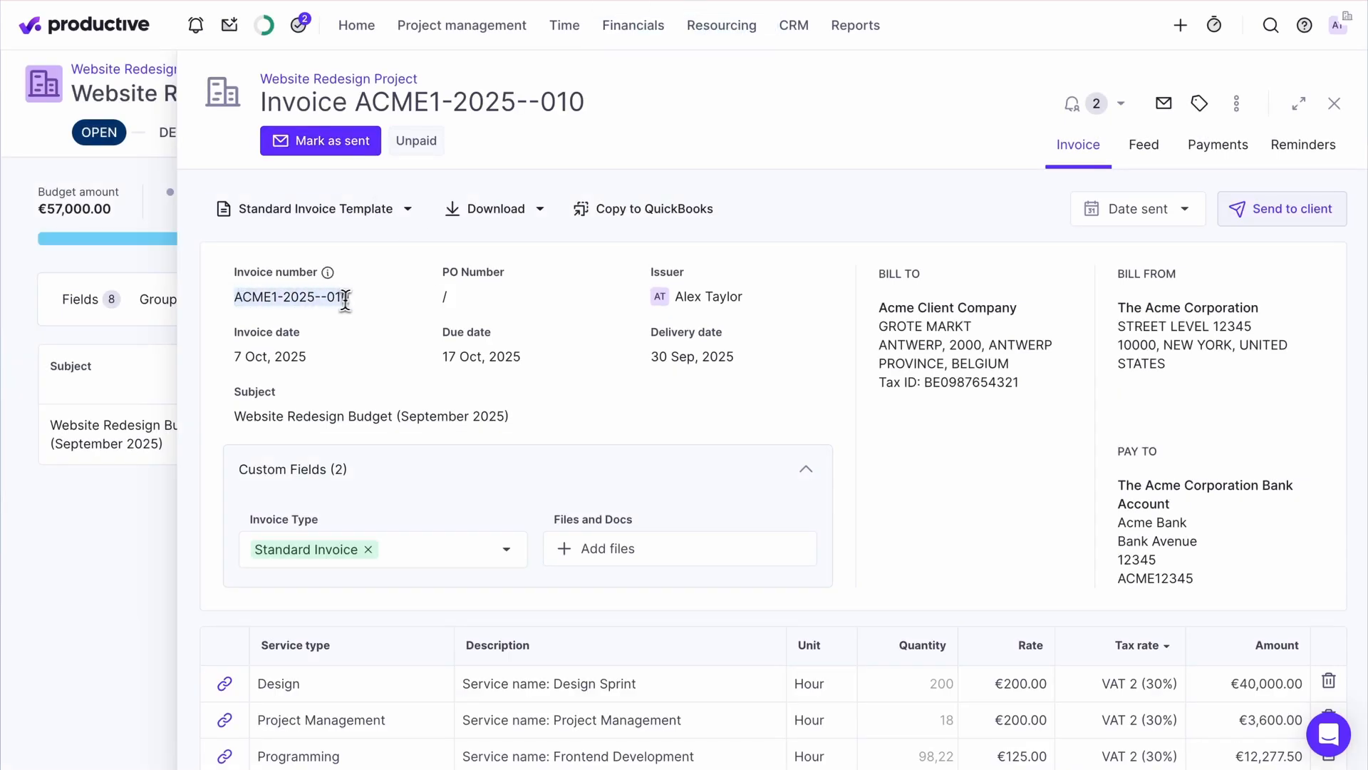
pyautogui.click(364, 301)
pyautogui.moveTo(329, 269)
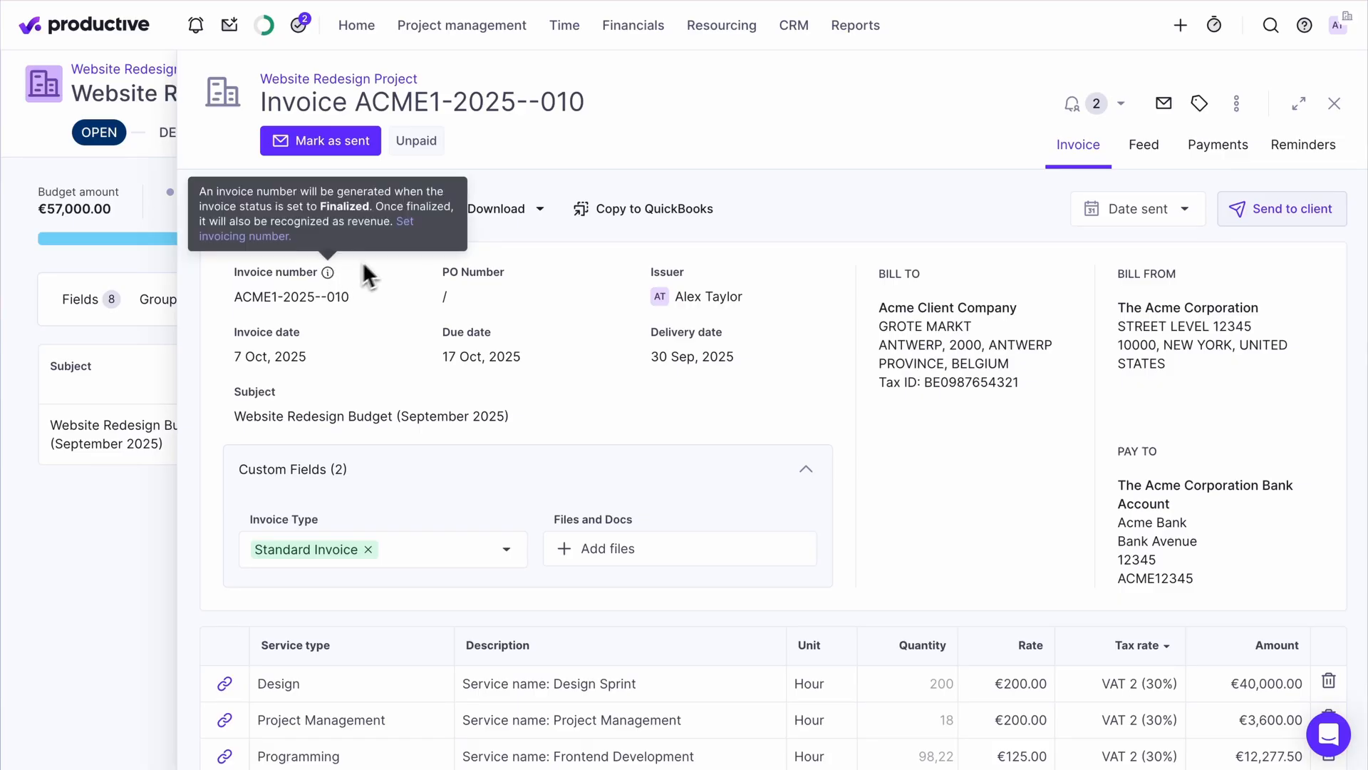
pyautogui.click(403, 223)
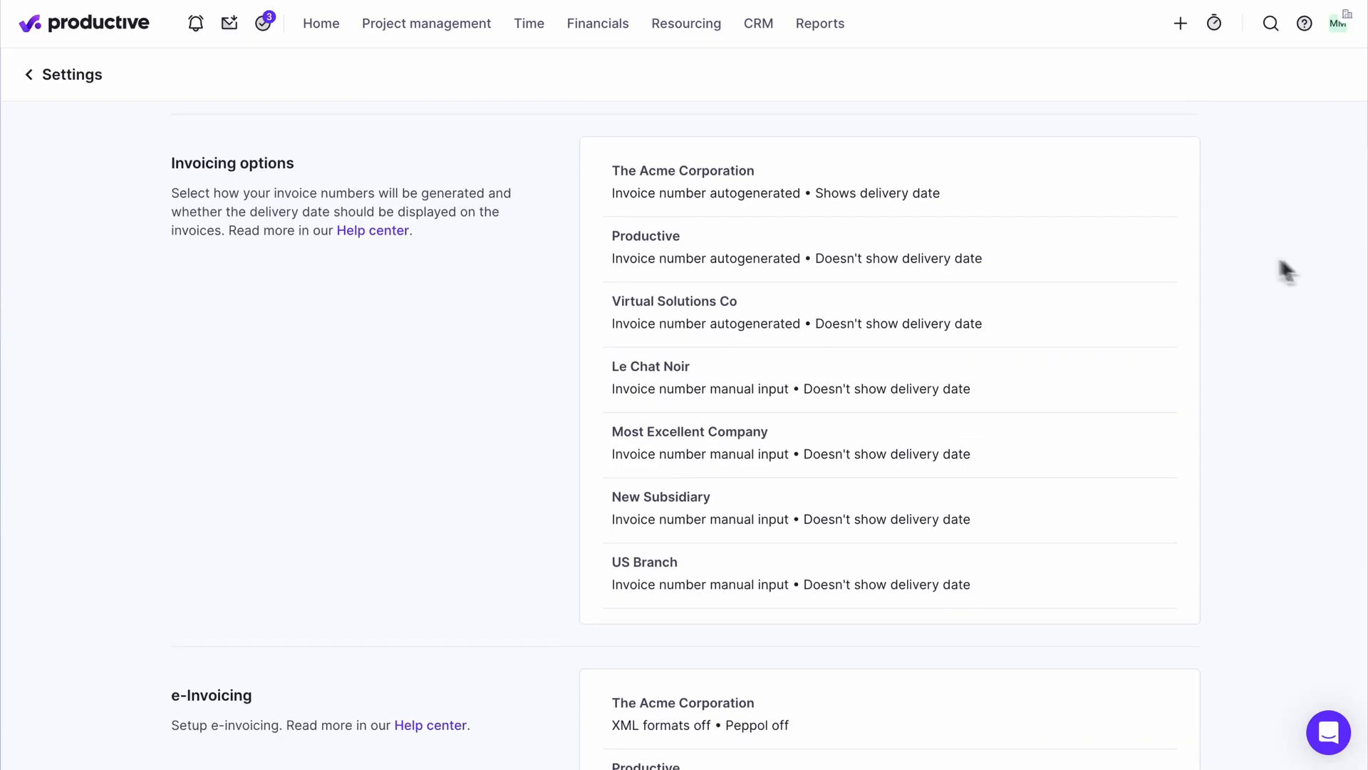
pyautogui.click(1045, 213)
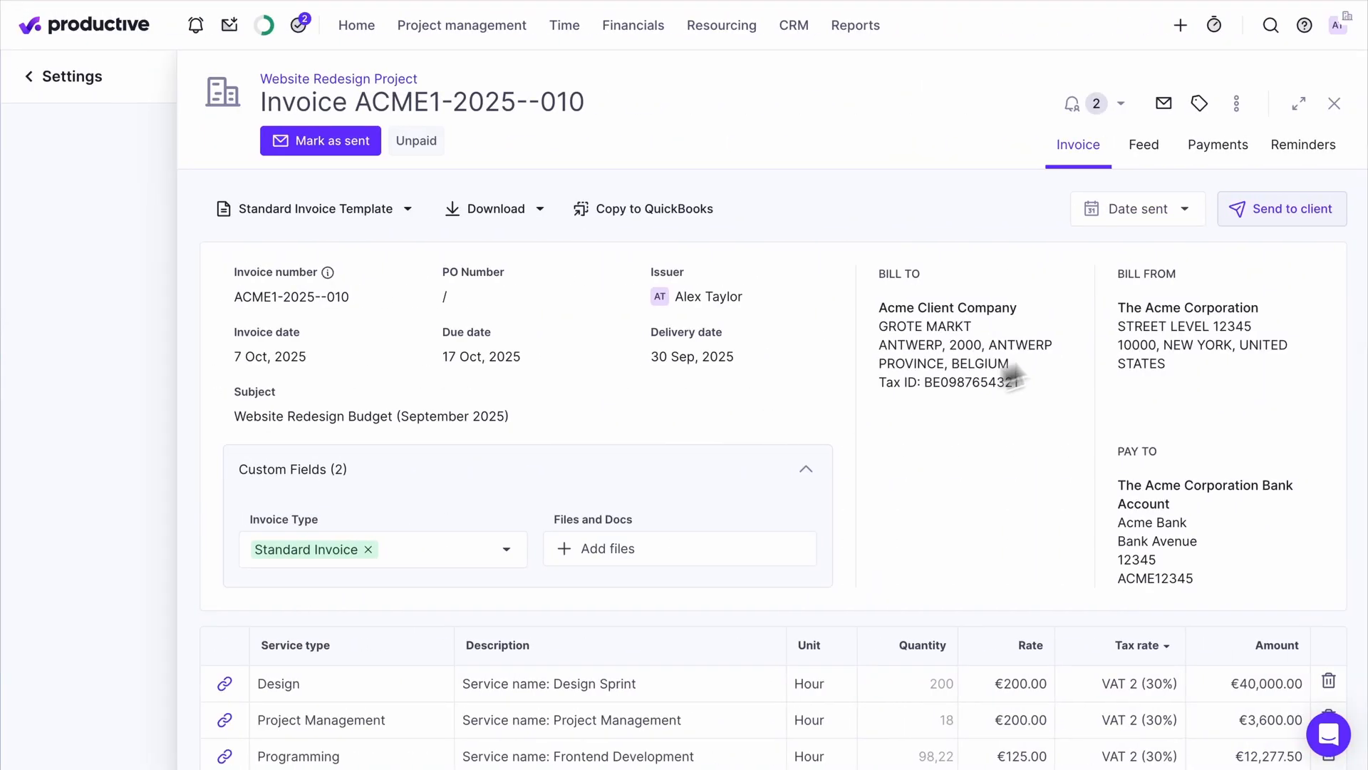
# Review the options for emailing the invoice to the client, and close them without sending.
pyautogui.click(1272, 211)
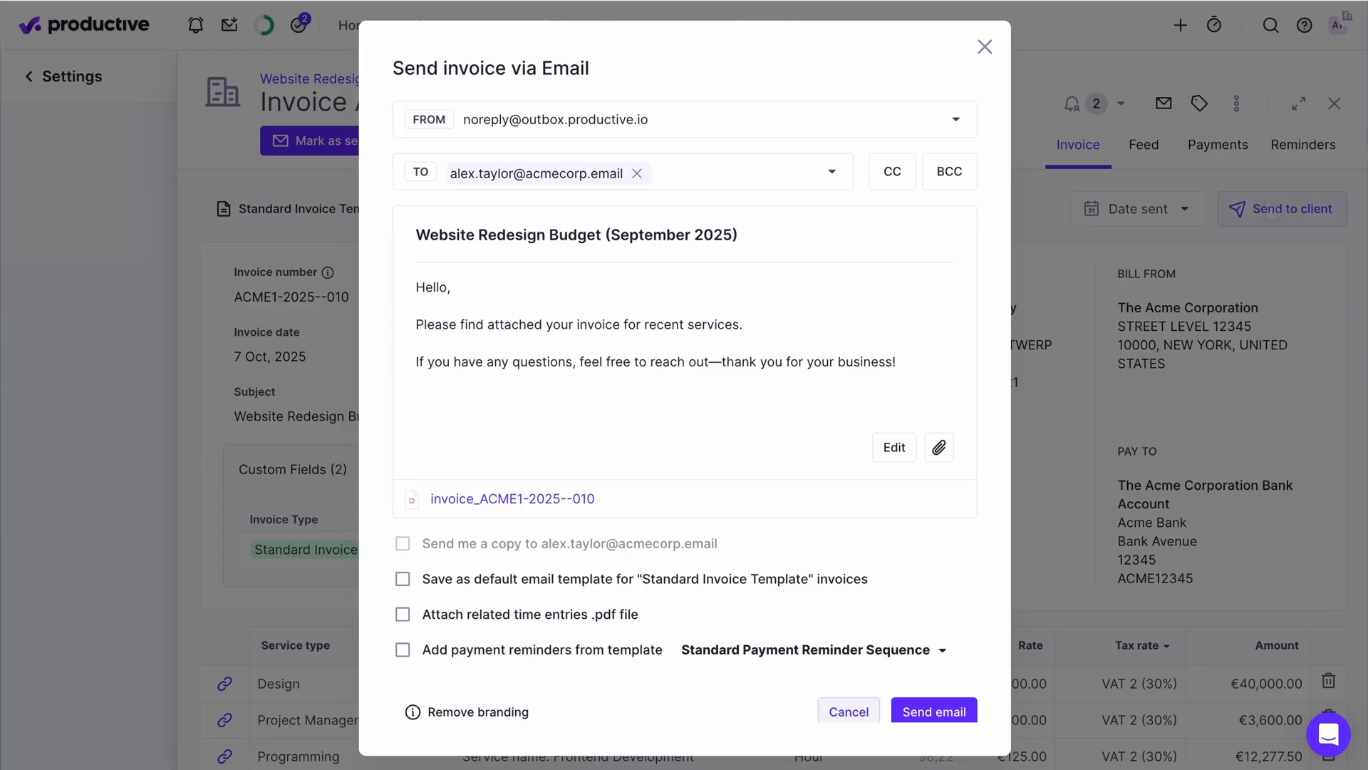
pyautogui.scroll(-1, 961, 550)
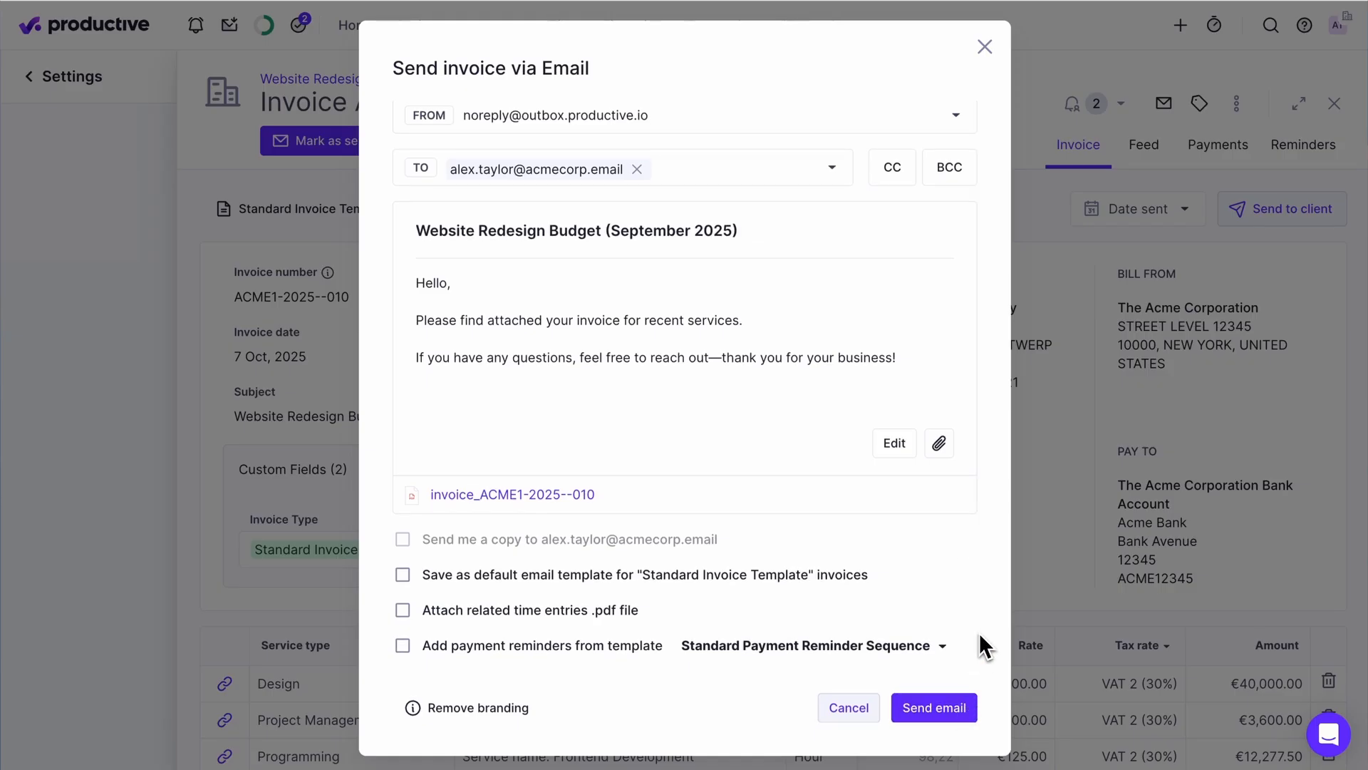
pyautogui.press('Escape')
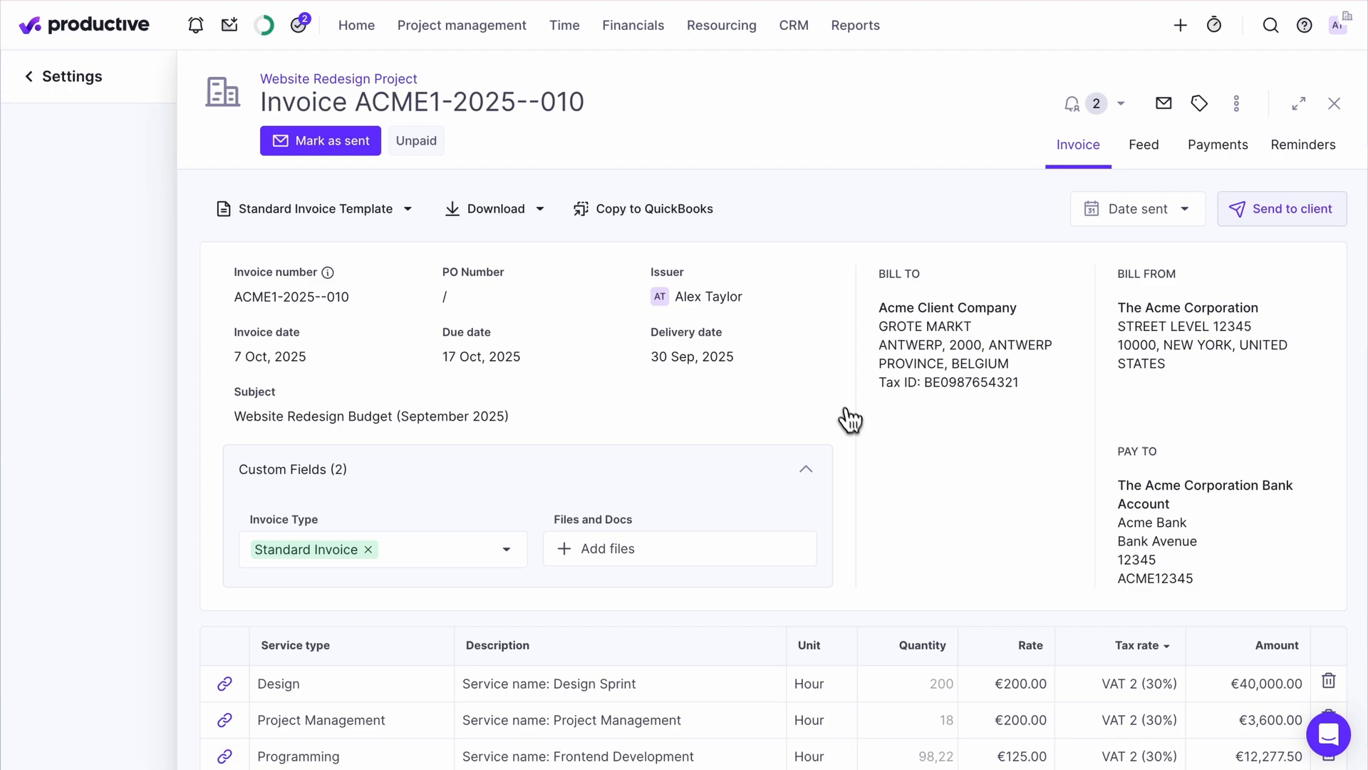
# Copy the invoice to QuickBooks for the customer Acme Client Company A.
pyautogui.click(592, 221)
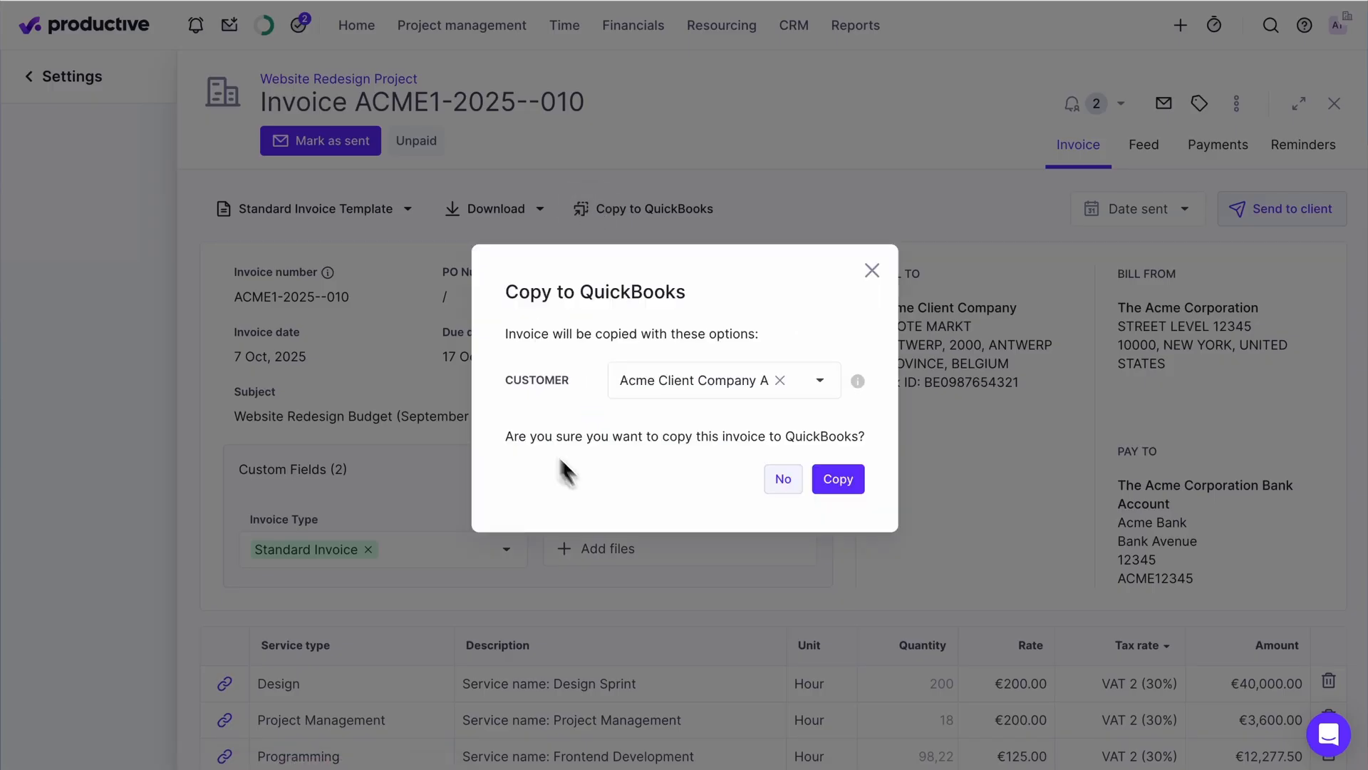
pyautogui.click(835, 478)
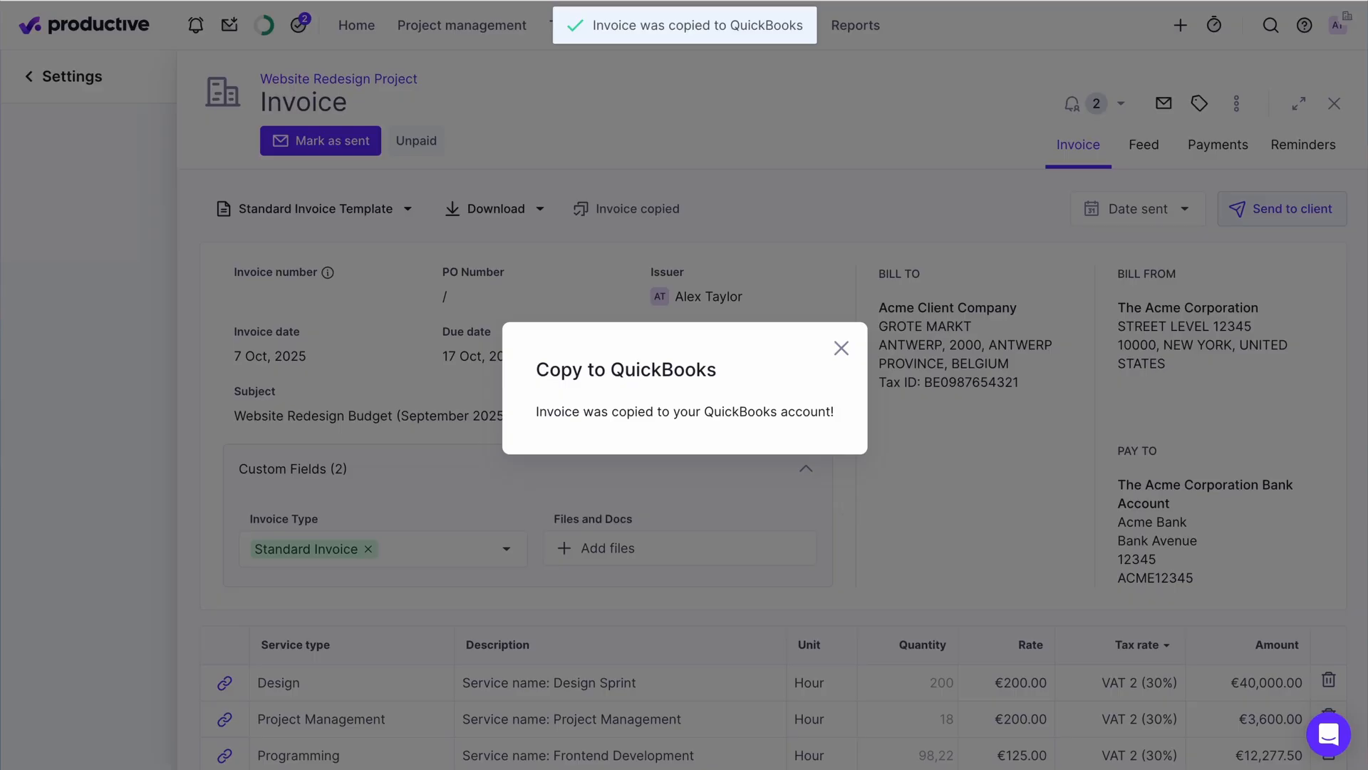
pyautogui.click(841, 349)
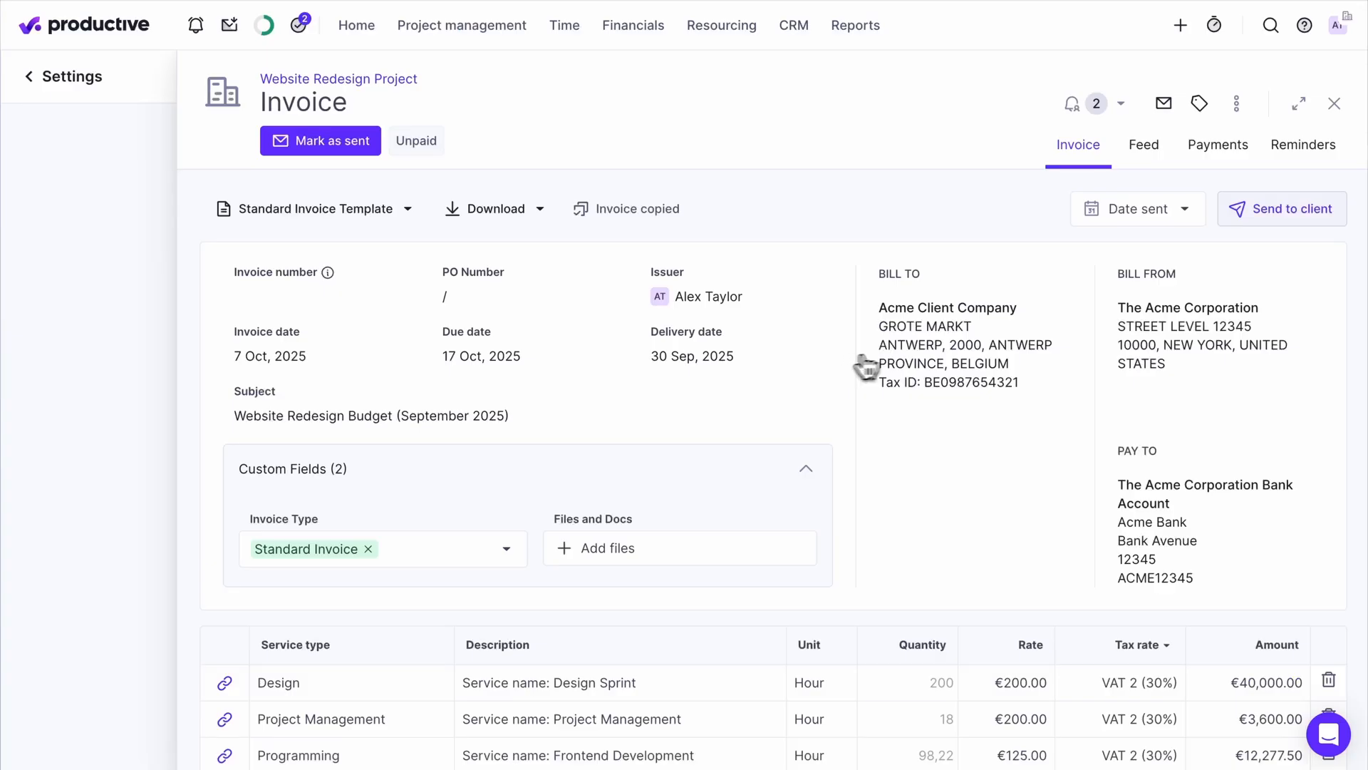
# Mark the invoice as sent on 7 Oct, 2025 from its payment reminders section.
pyautogui.click(1334, 151)
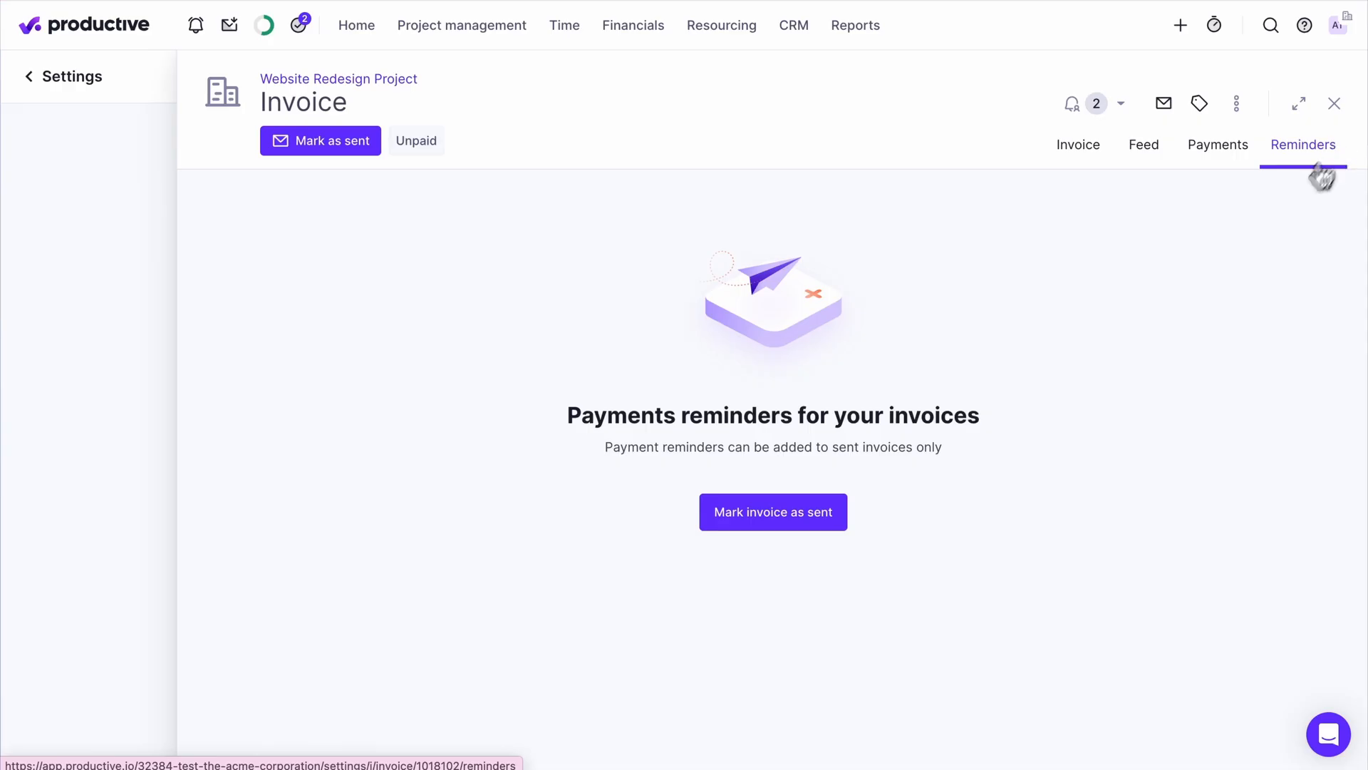
pyautogui.click(812, 515)
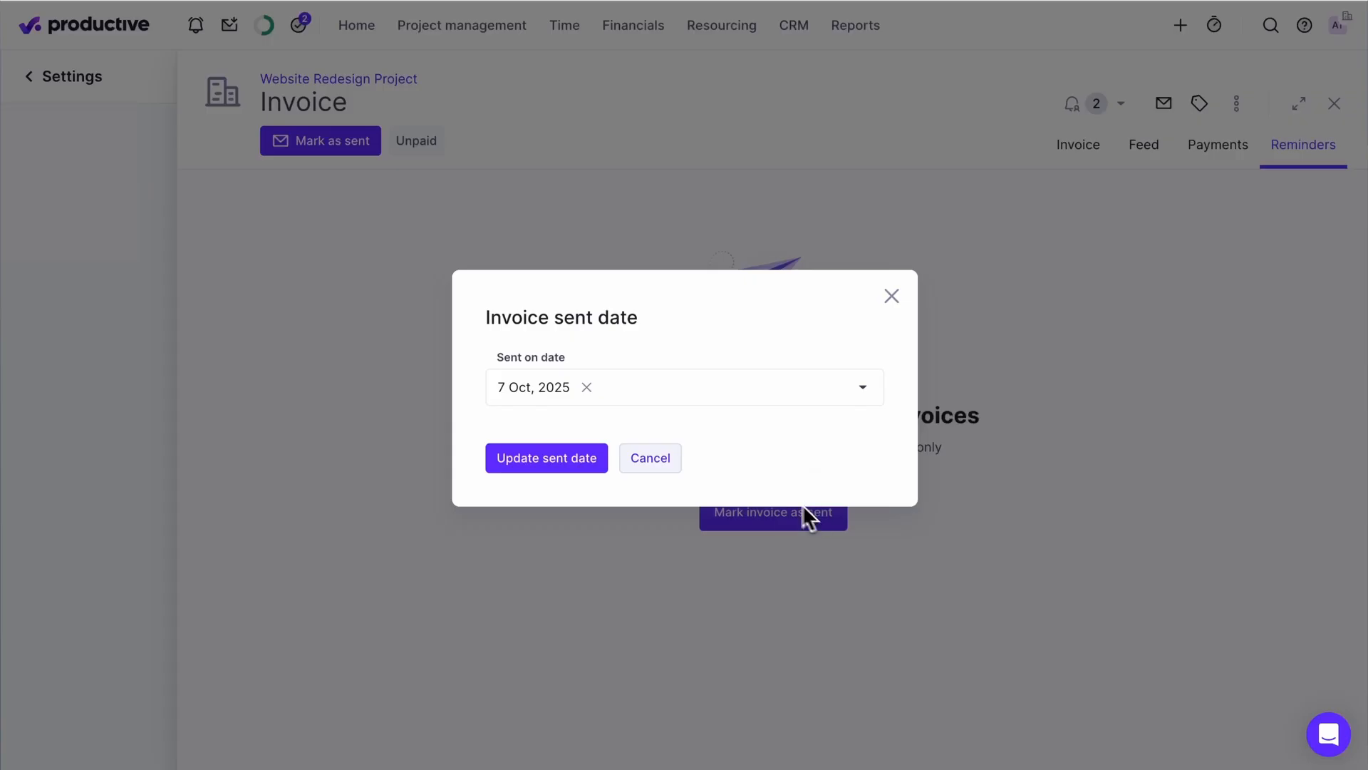
pyautogui.click(576, 469)
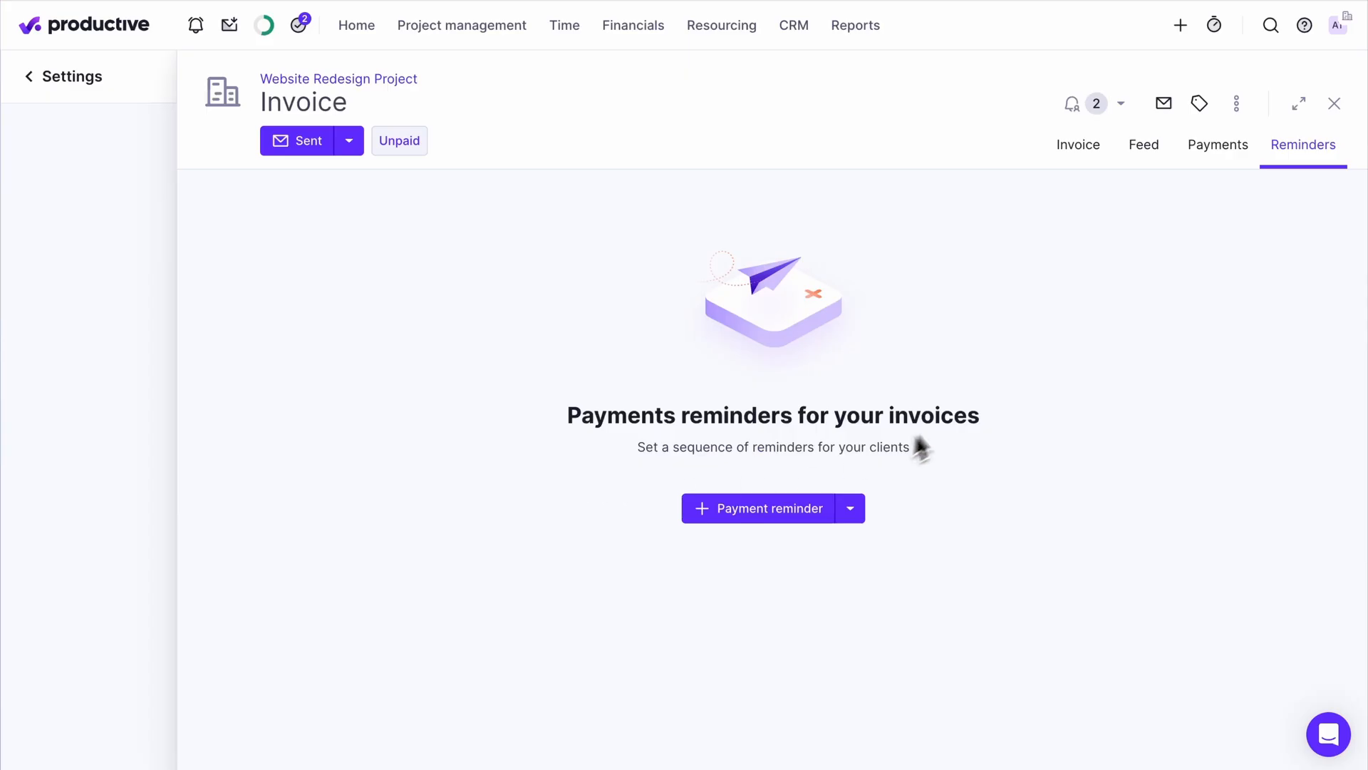
# Add payment reminders from the Standard Payment Reminder Sequence template, with the contact's e-mail address as recipient.
pyautogui.click(856, 512)
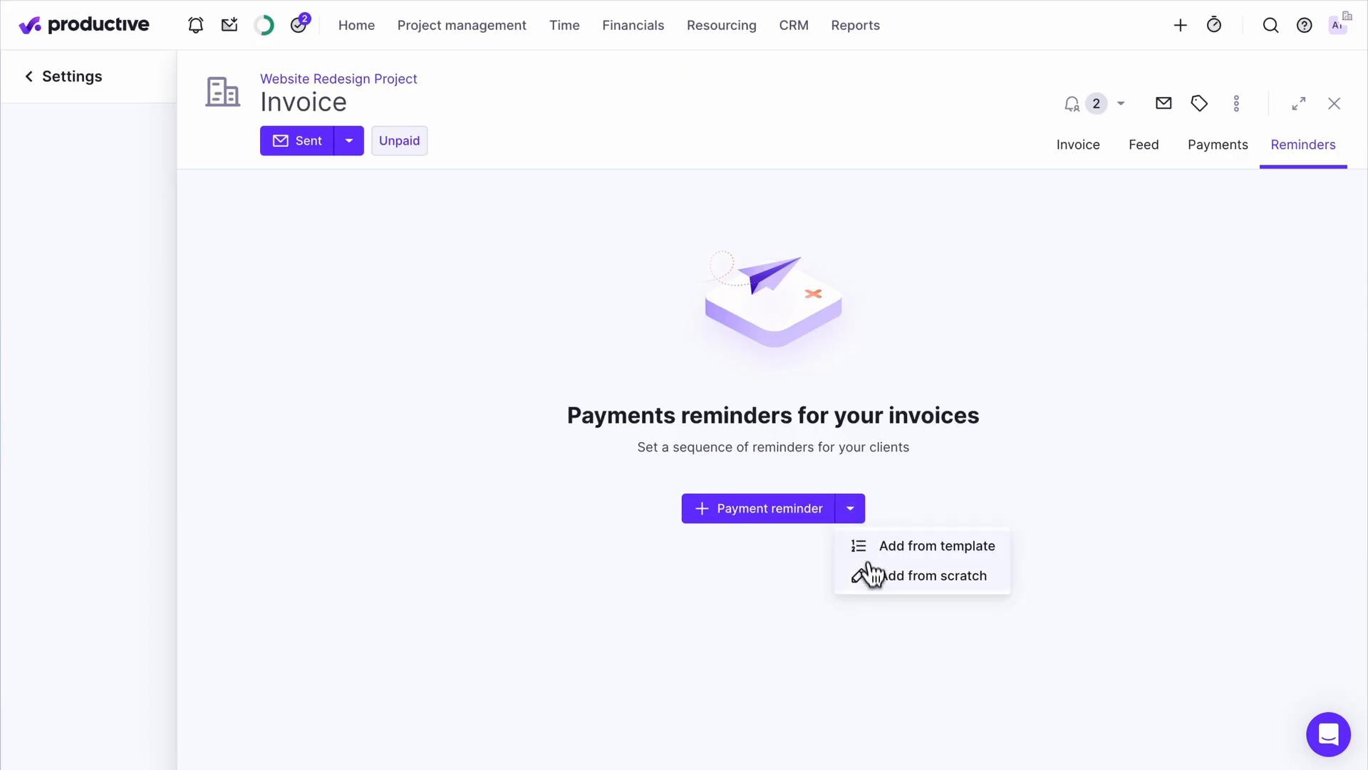
pyautogui.click(1005, 552)
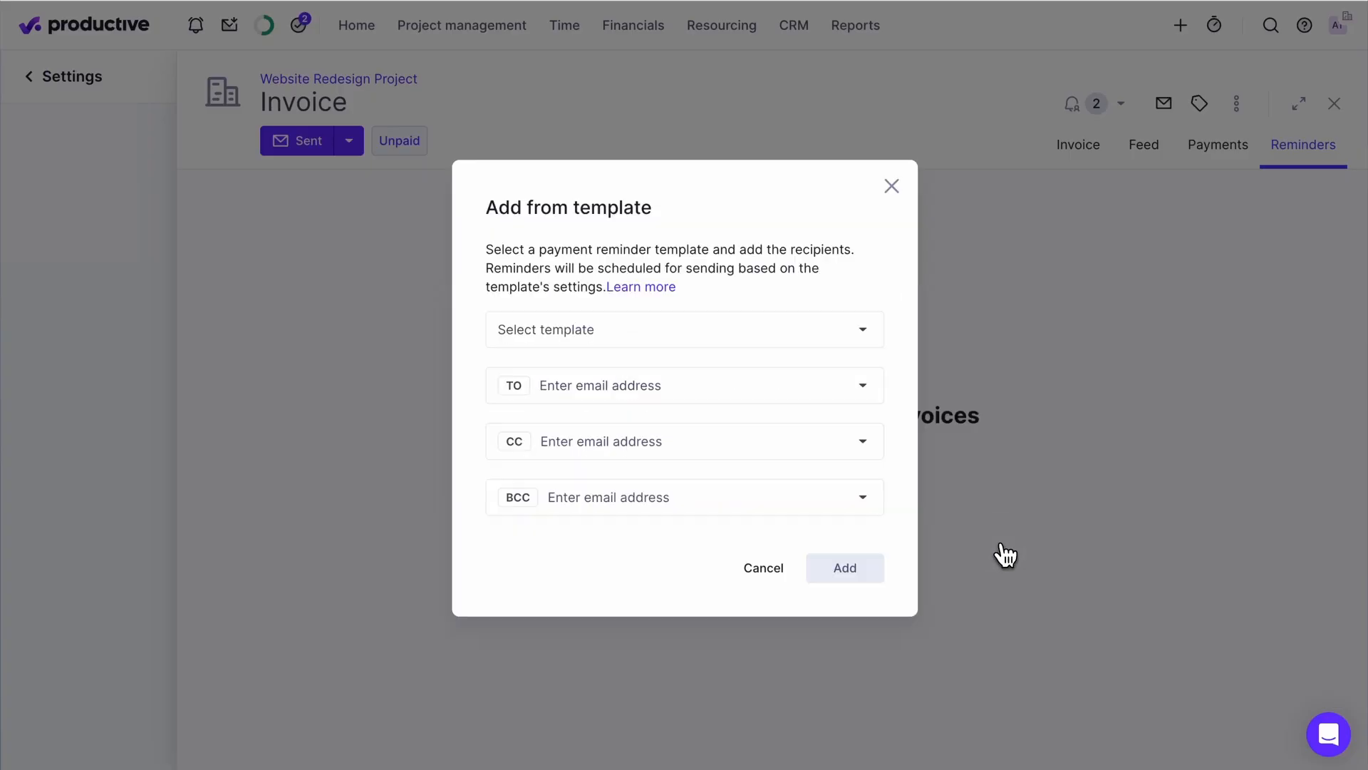
pyautogui.click(878, 341)
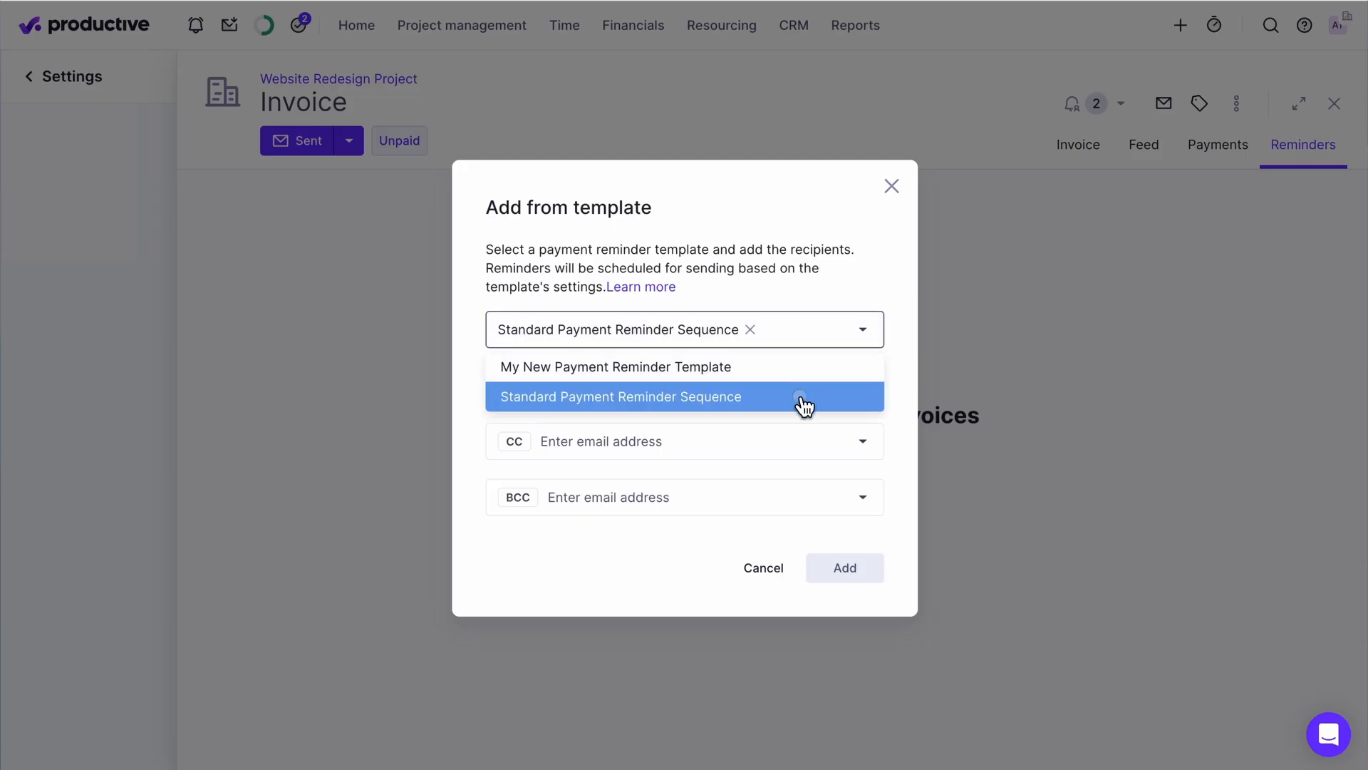
pyautogui.click(805, 399)
pyautogui.click(863, 387)
pyautogui.click(844, 503)
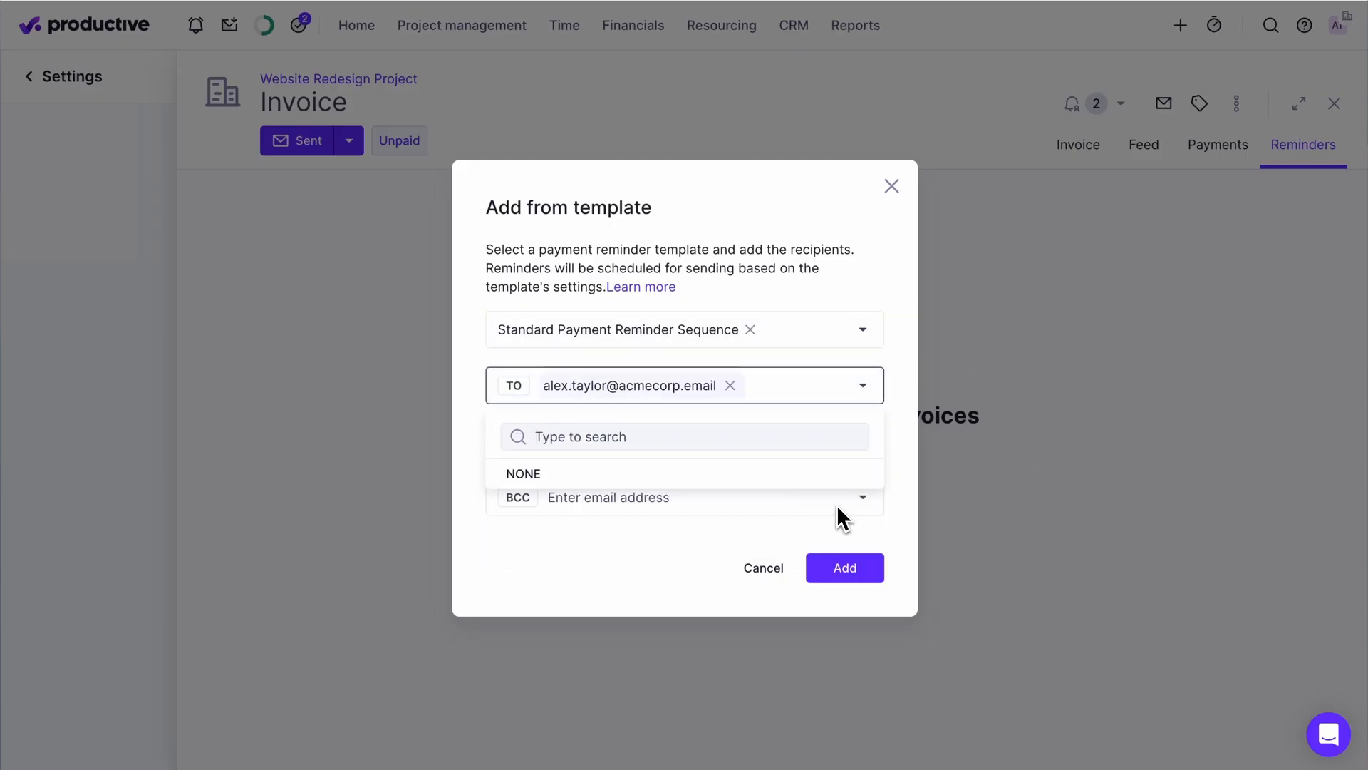
pyautogui.click(901, 529)
pyautogui.click(863, 569)
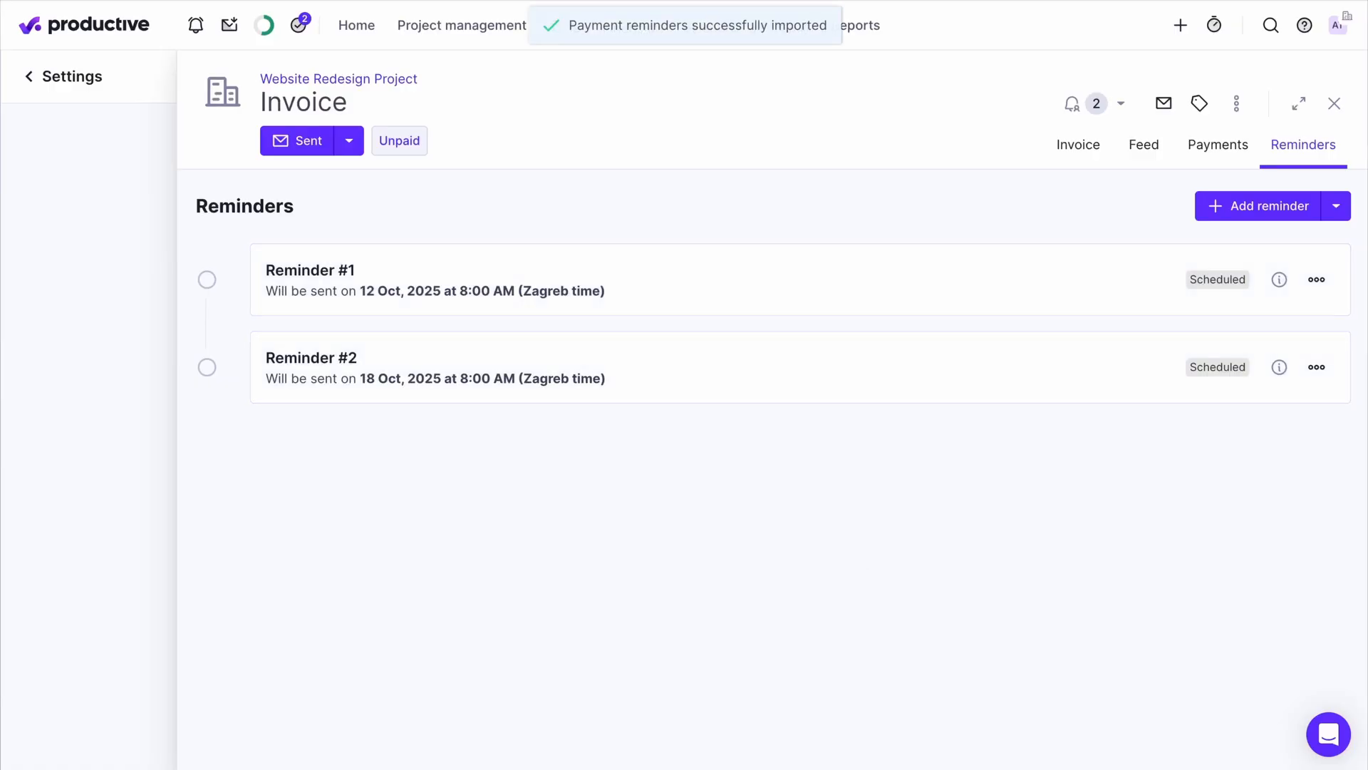
# Open the first scheduled payment reminder for editing, review its timing, recipient and message, and close it unchanged.
pyautogui.click(1318, 282)
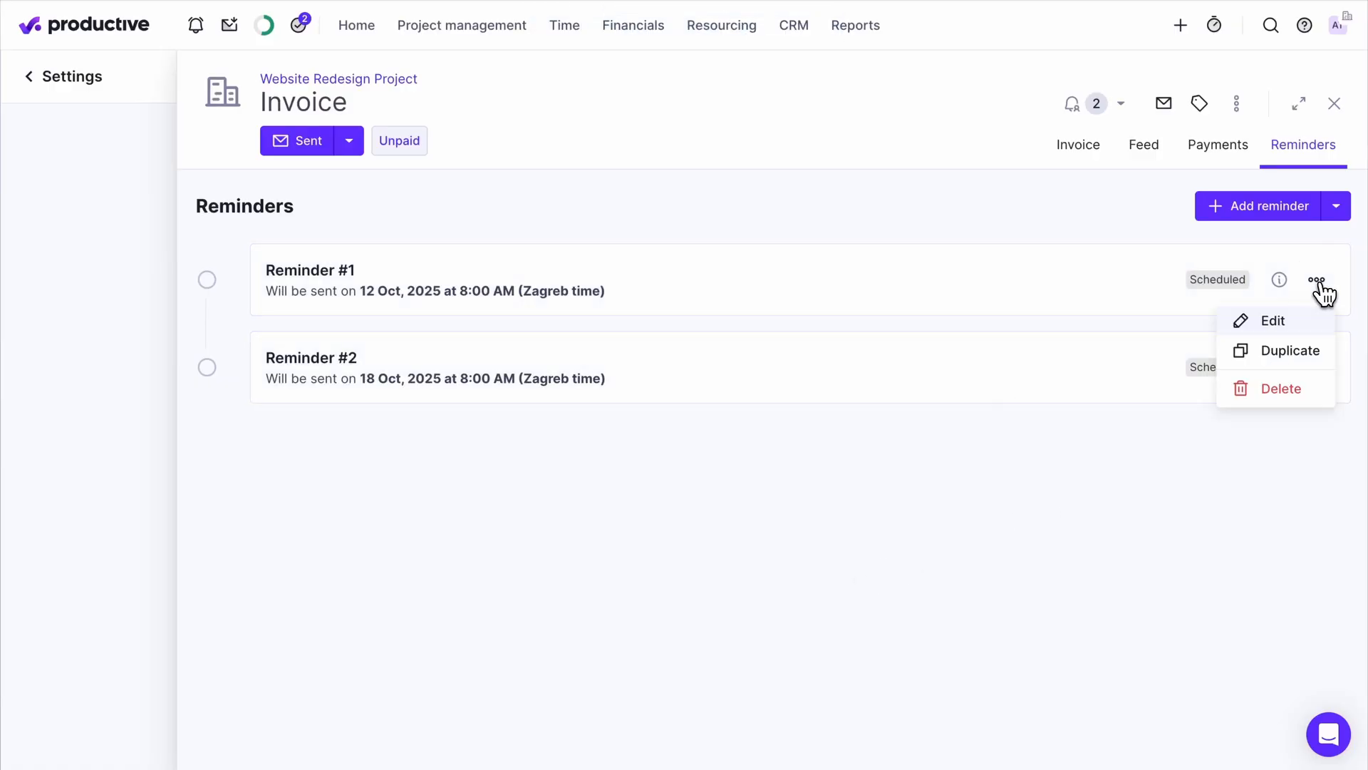
pyautogui.click(1320, 318)
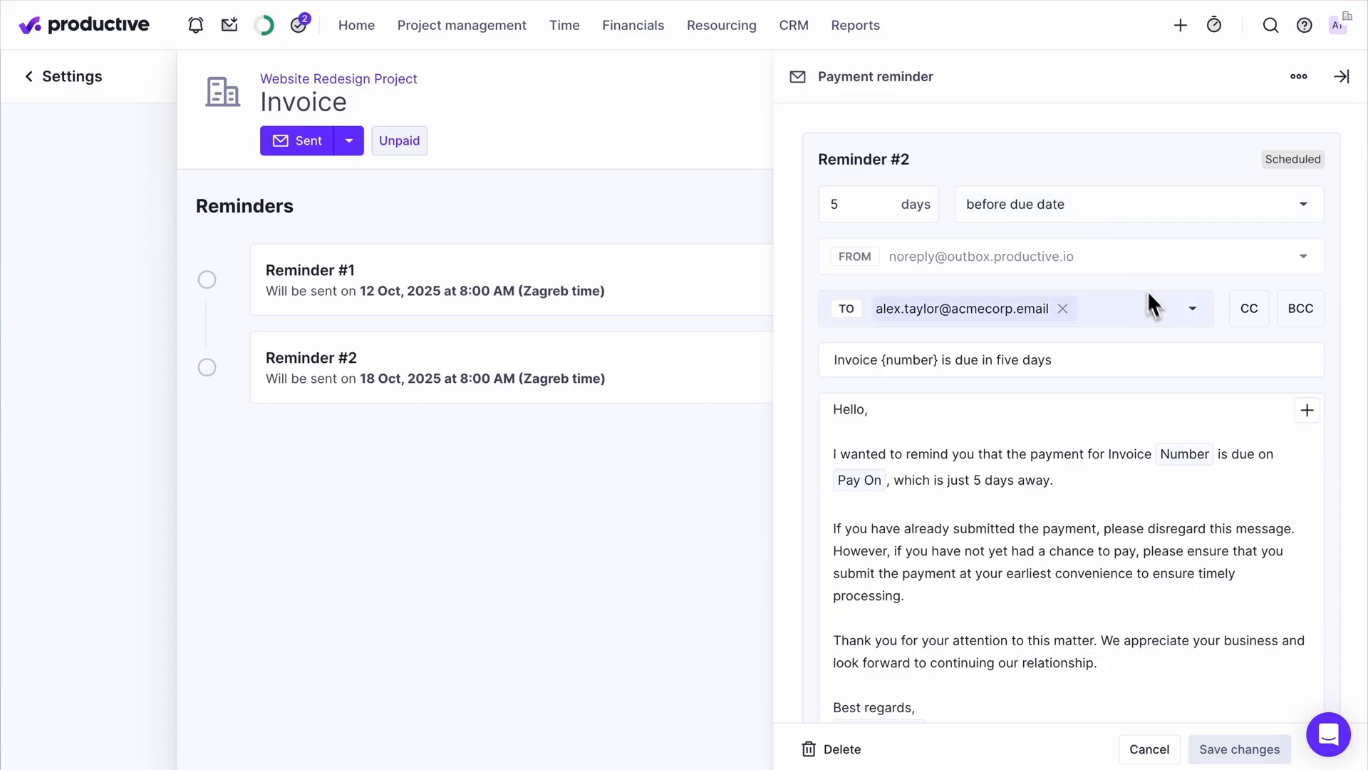
pyautogui.scroll(-2, 1160, 344)
pyautogui.scroll(-1, 1160, 344)
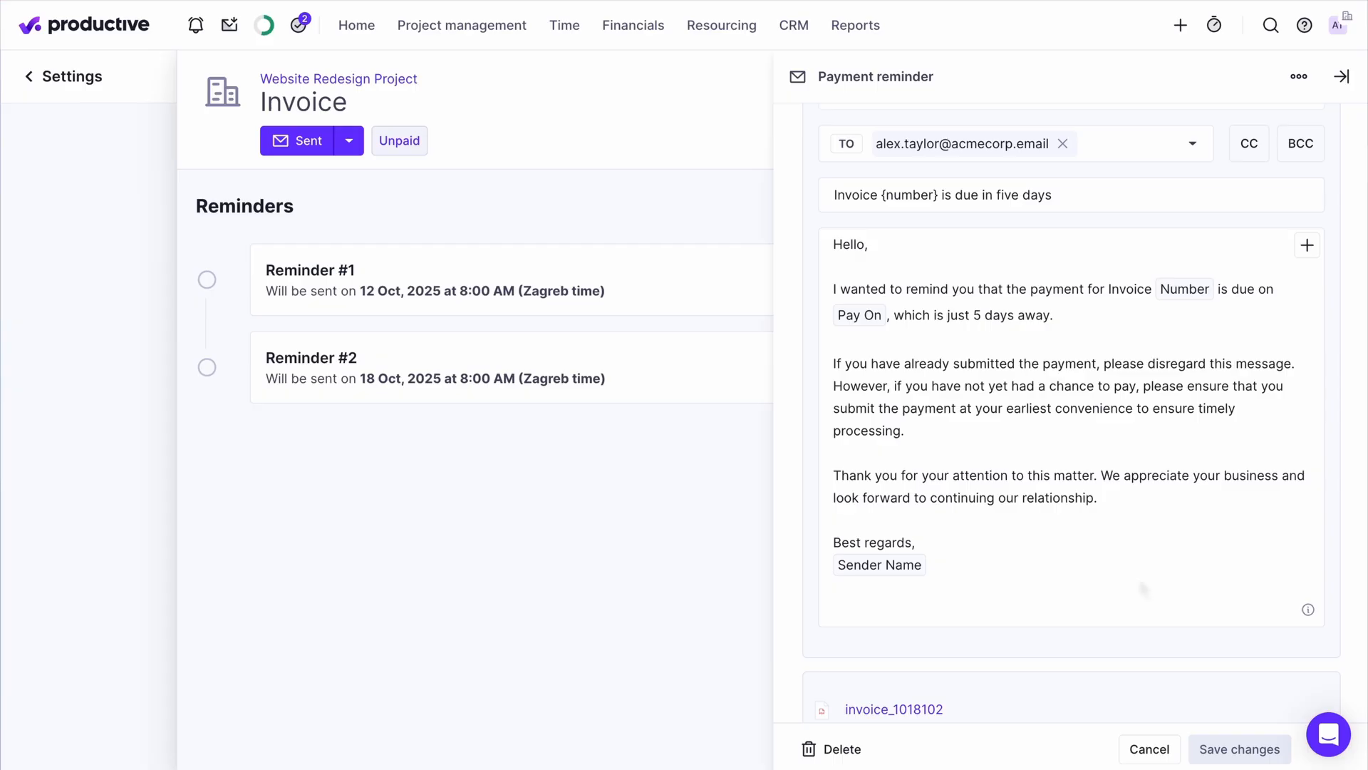
pyautogui.click(1344, 78)
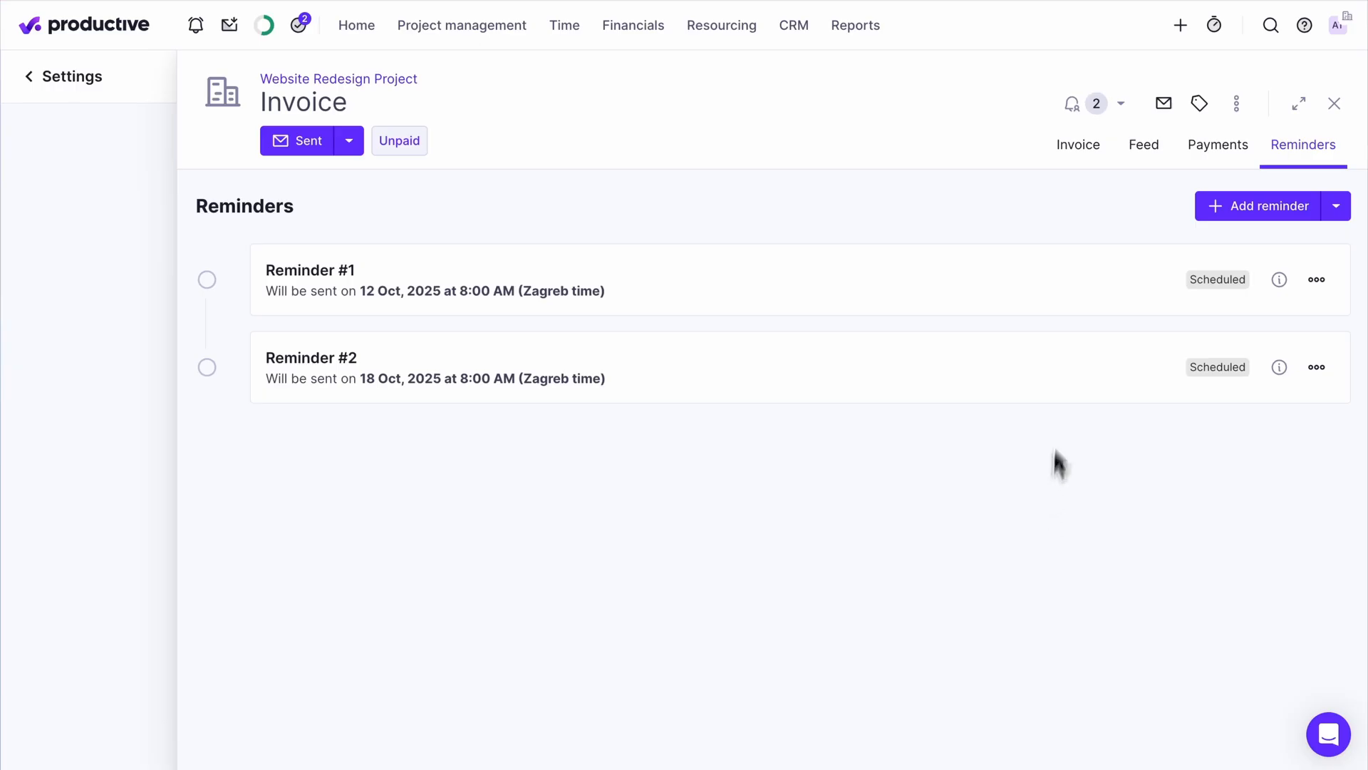
# Record a payment of 50,000.00 EUR paid on 7 Oct, 2025 against the invoice.
pyautogui.click(1221, 148)
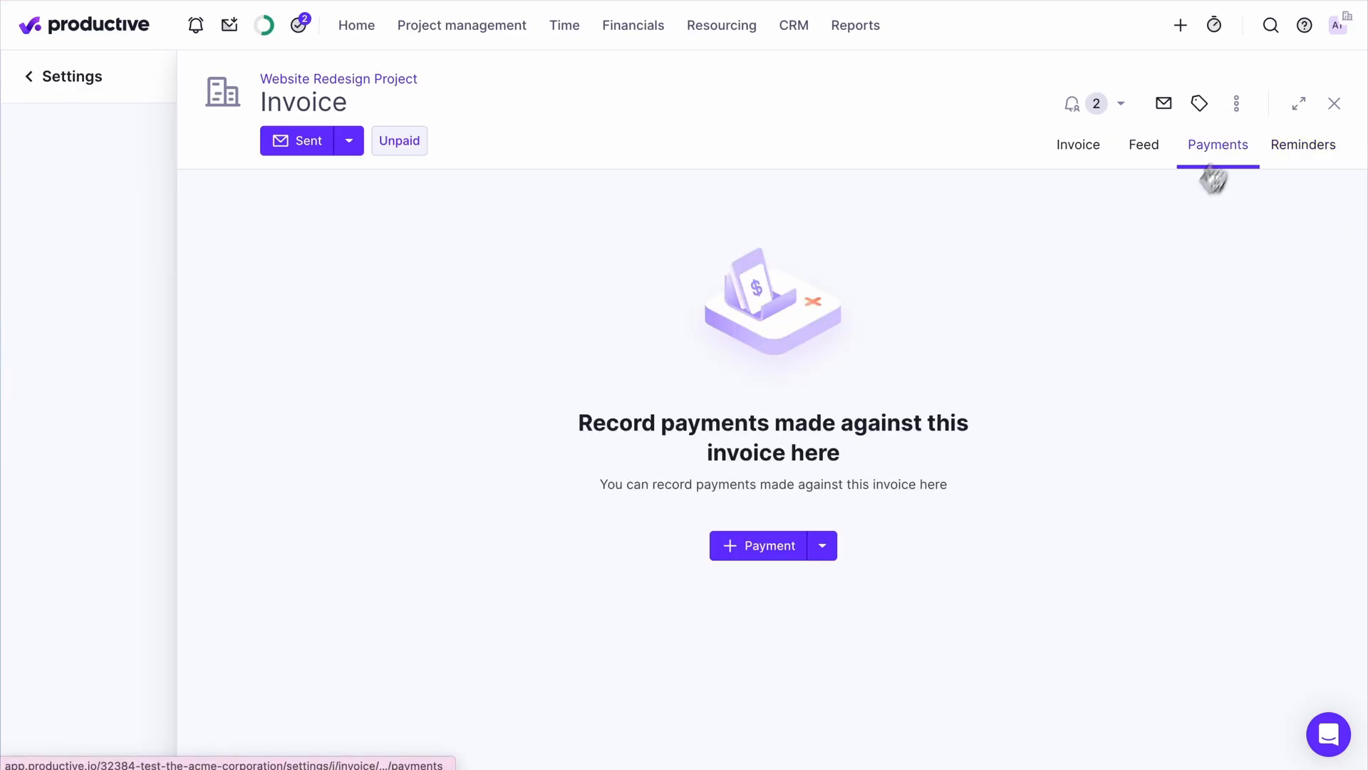
pyautogui.click(824, 553)
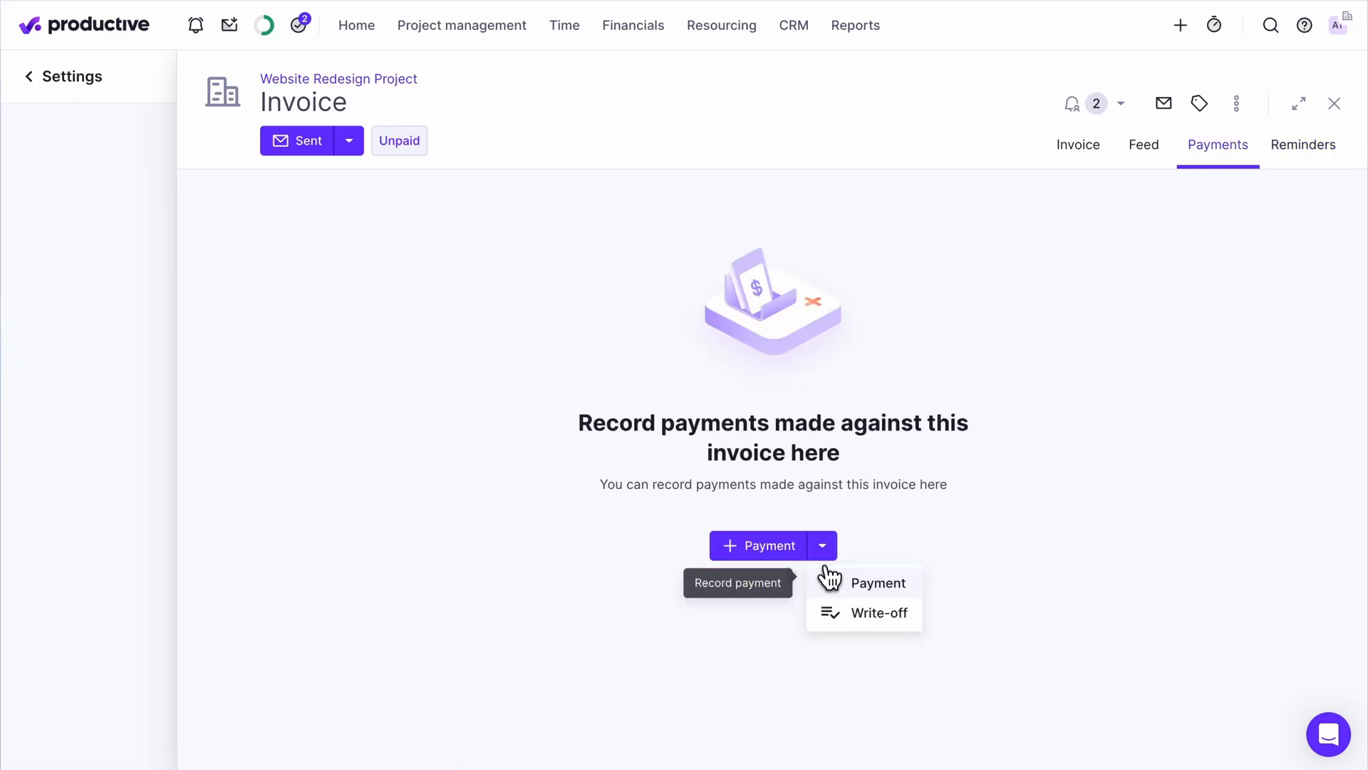
pyautogui.click(908, 598)
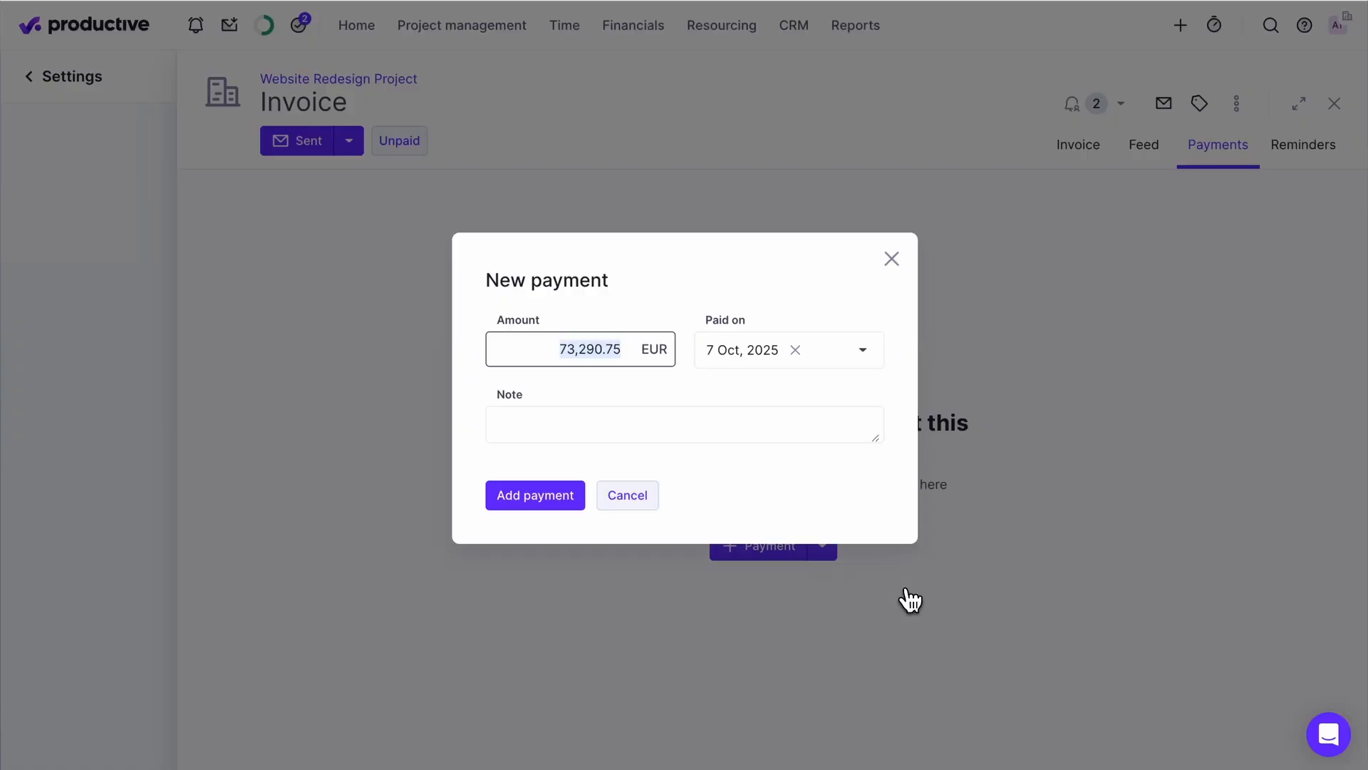
pyautogui.write('0.05')
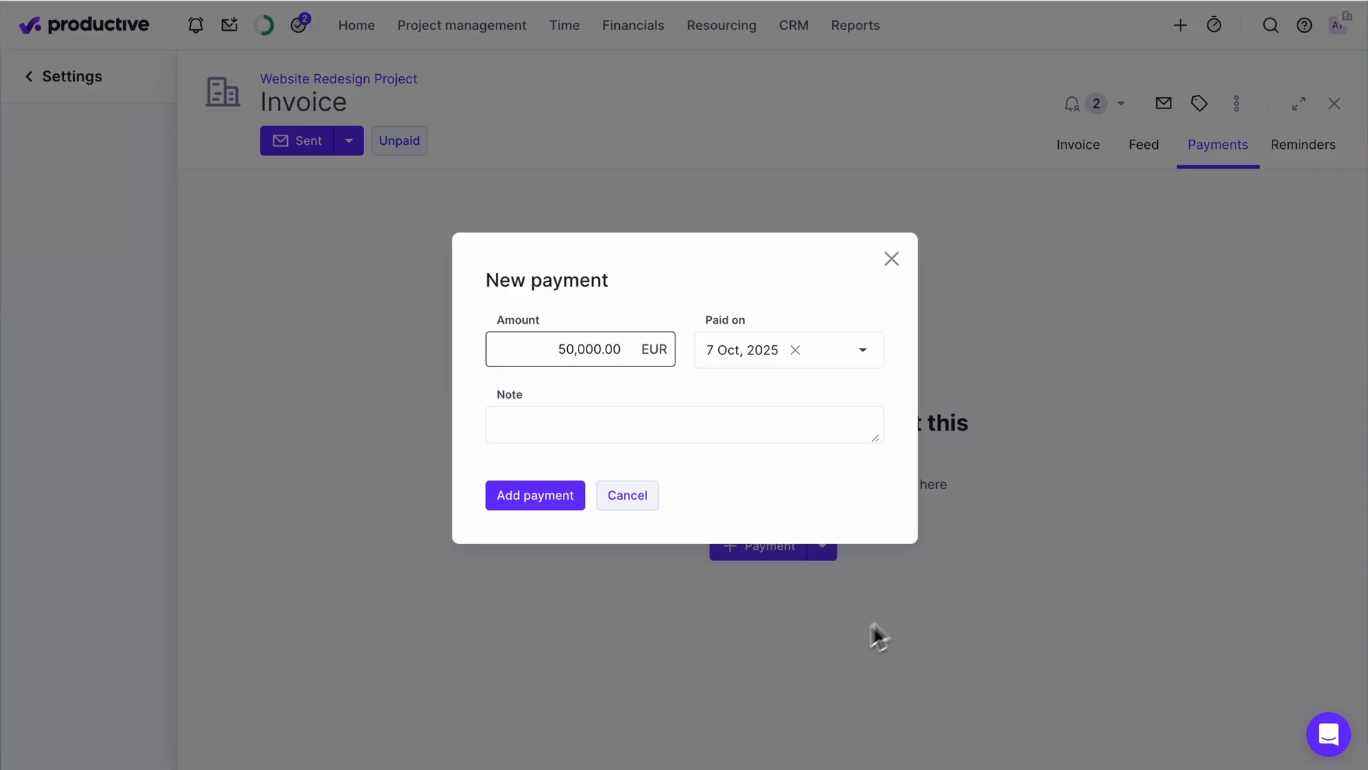
pyautogui.click(553, 510)
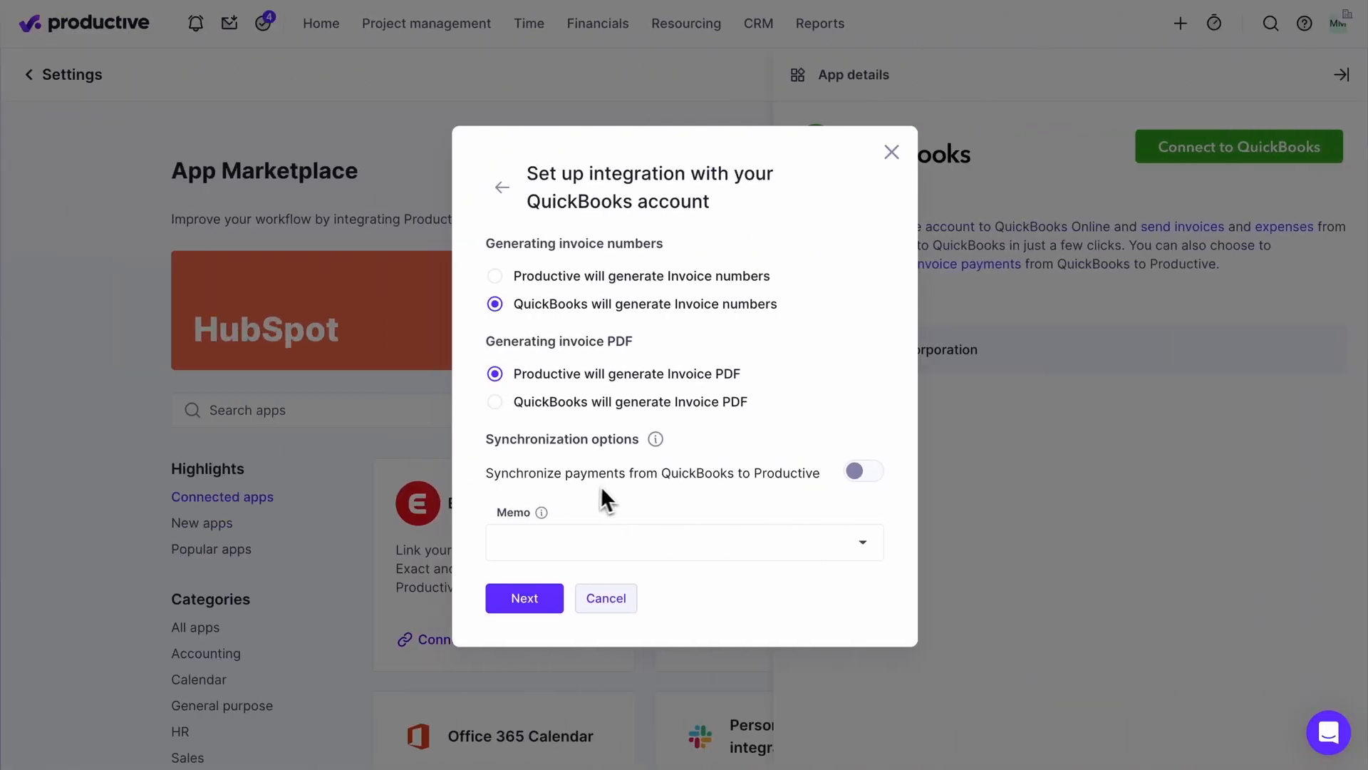
# Turn on synchronizing payments from QuickBooks to Productive in the QuickBooks integration setup.
pyautogui.click(859, 472)
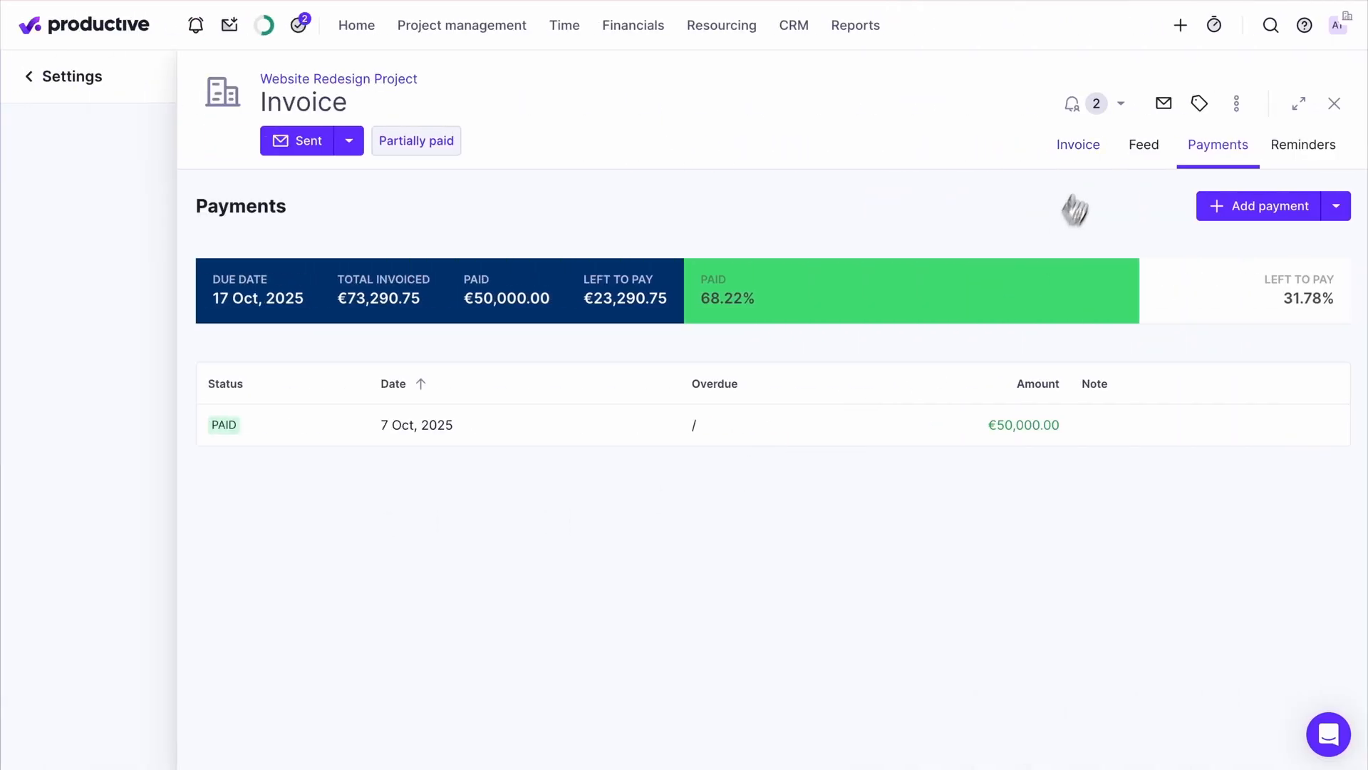
# Return to the invoice's details and review its line items, totals and linked budget.
pyautogui.click(1082, 149)
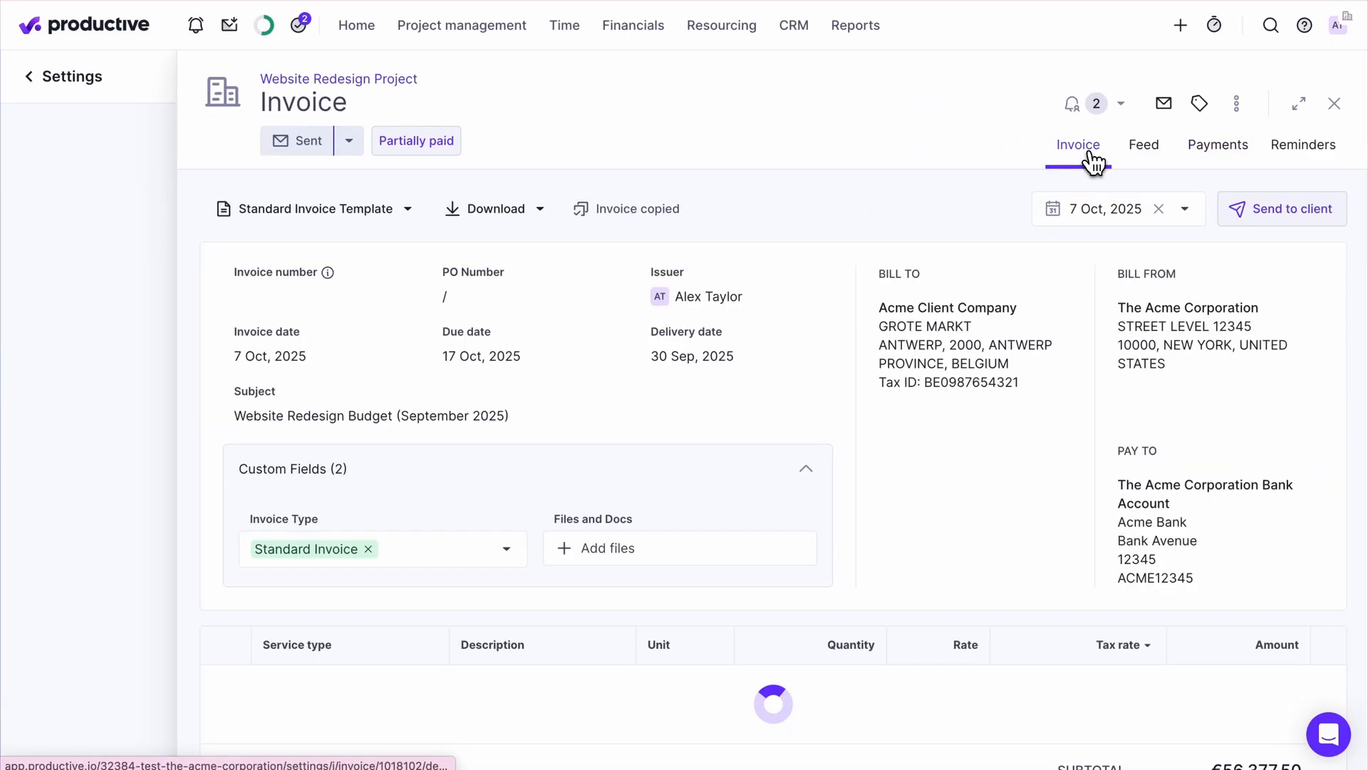
pyautogui.scroll(-5, 1038, 464)
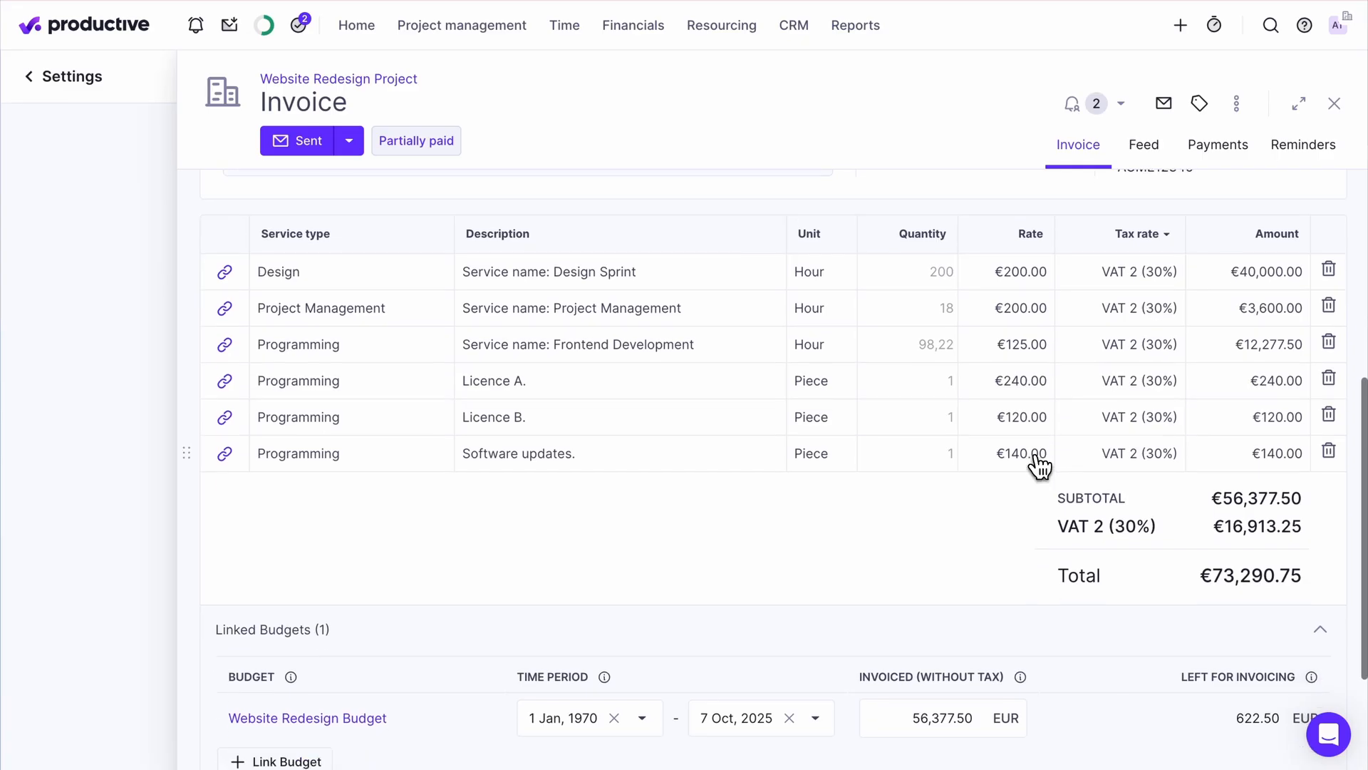
pyautogui.scroll(6, 1038, 464)
# Preview the automatically generated PDF of the invoice from start to end, and close it.
pyautogui.click(487, 211)
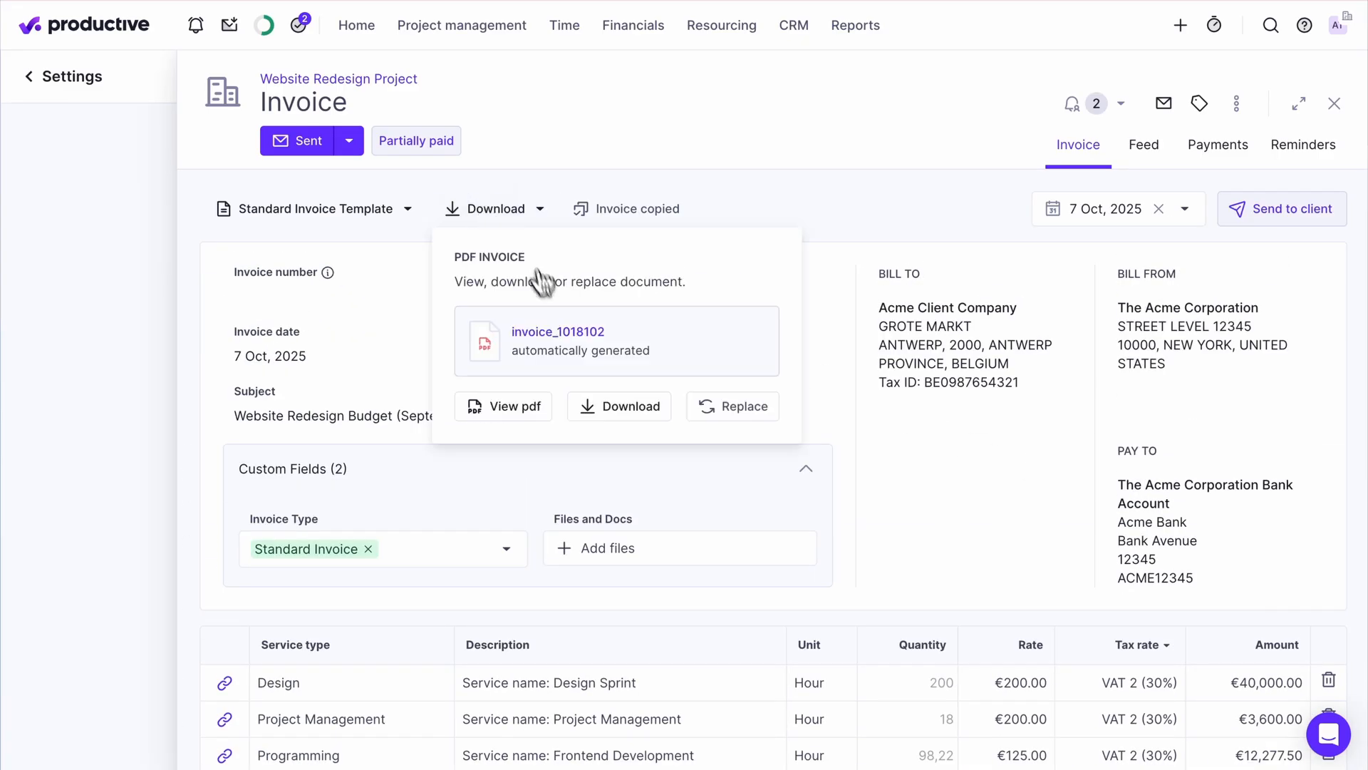
pyautogui.click(553, 331)
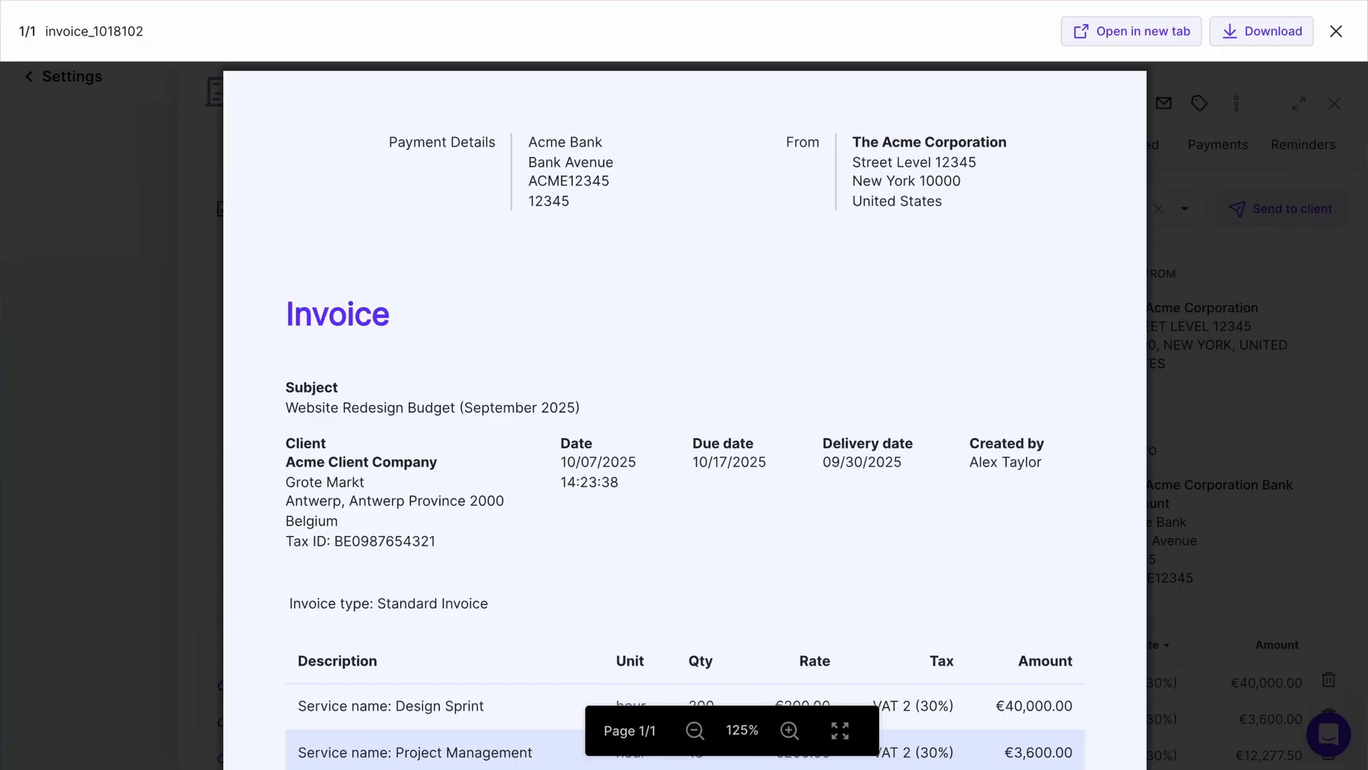
pyautogui.scroll(-7, 684, 413)
pyautogui.scroll(7, 556, 332)
pyautogui.press('Escape')
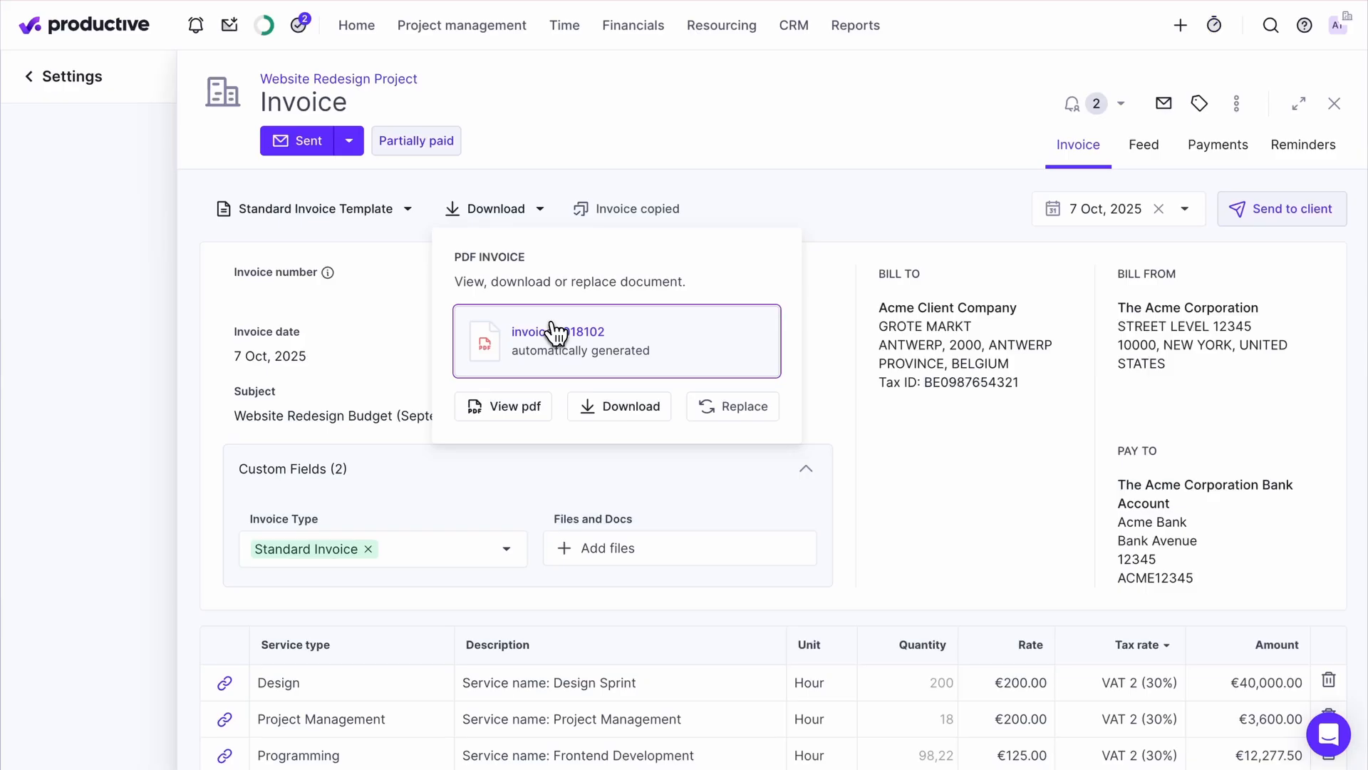
pyautogui.click(823, 227)
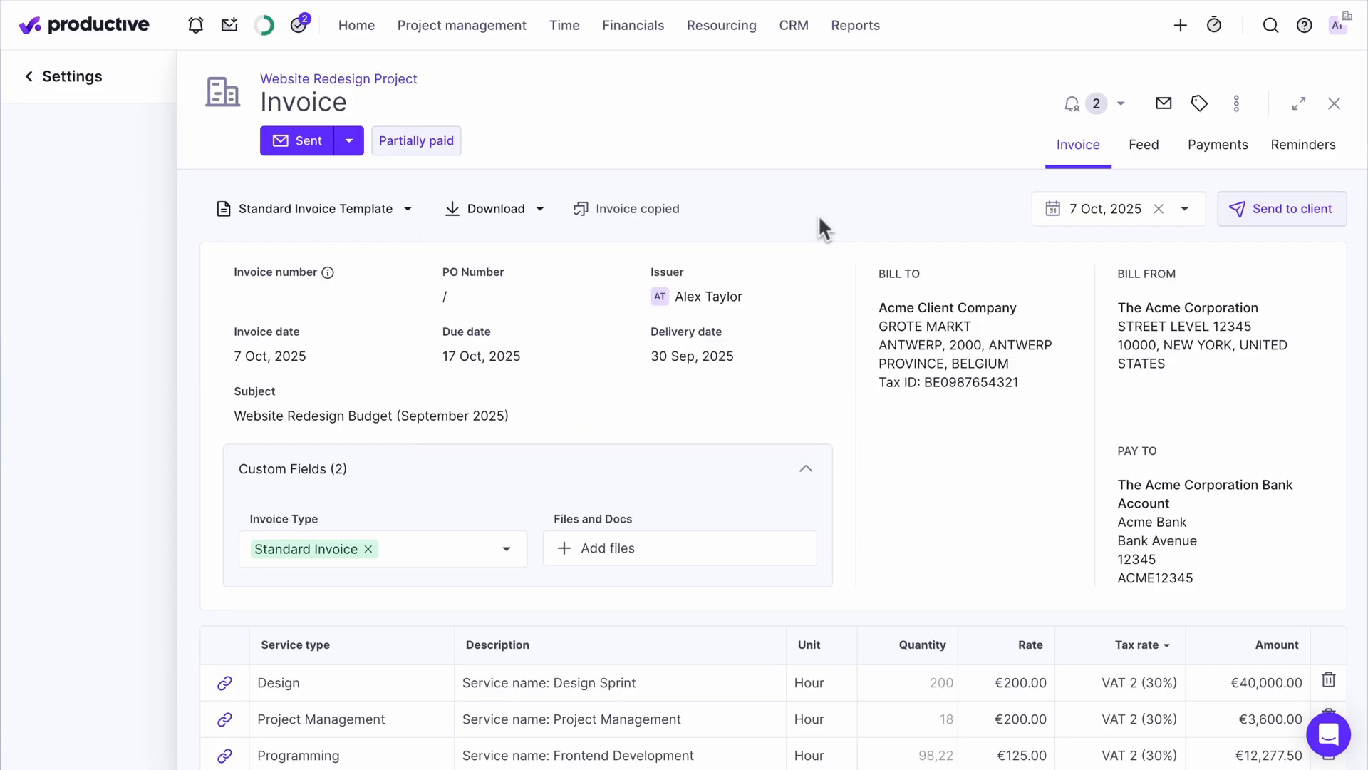
# Open the invoice's activity feed to see its history of changes.
pyautogui.click(1168, 146)
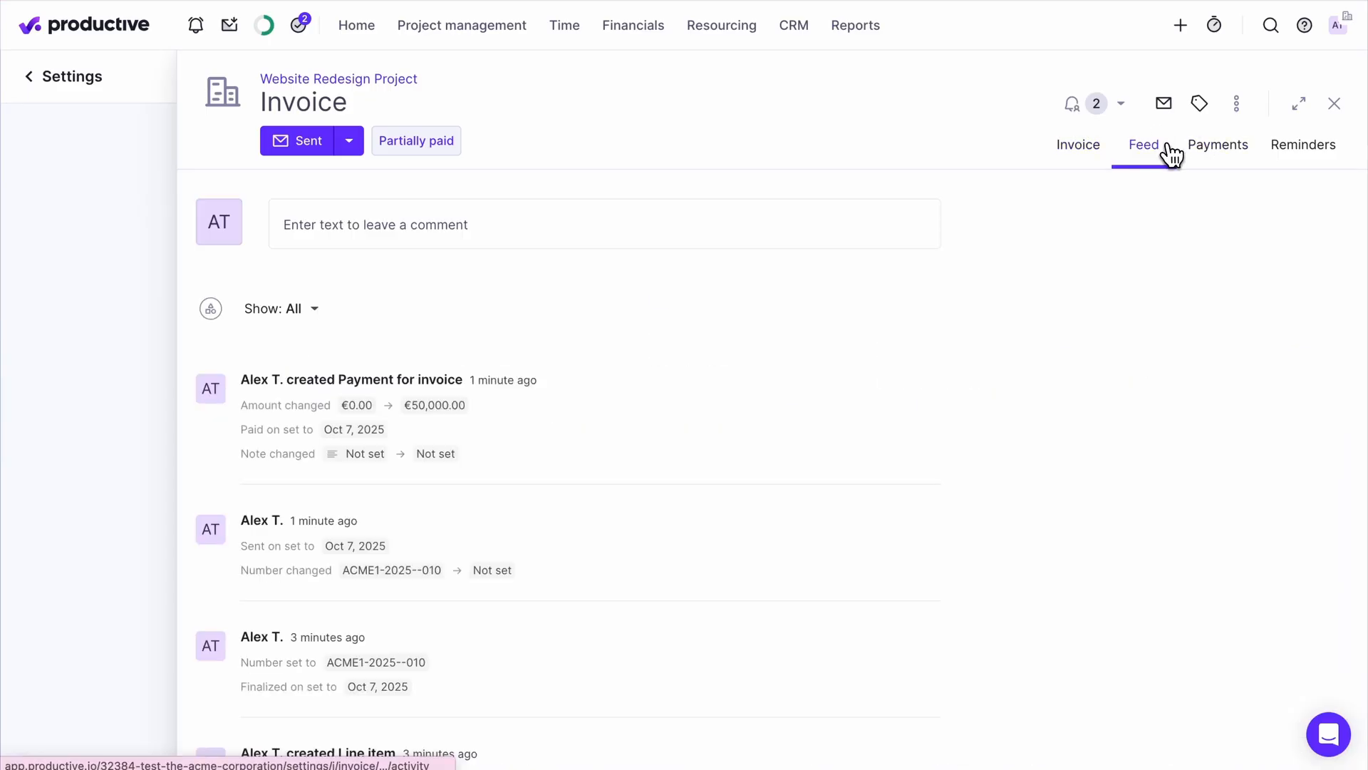
# Open the comment editor in the invoice's feed and look through the logged changes below it.
pyautogui.click(715, 240)
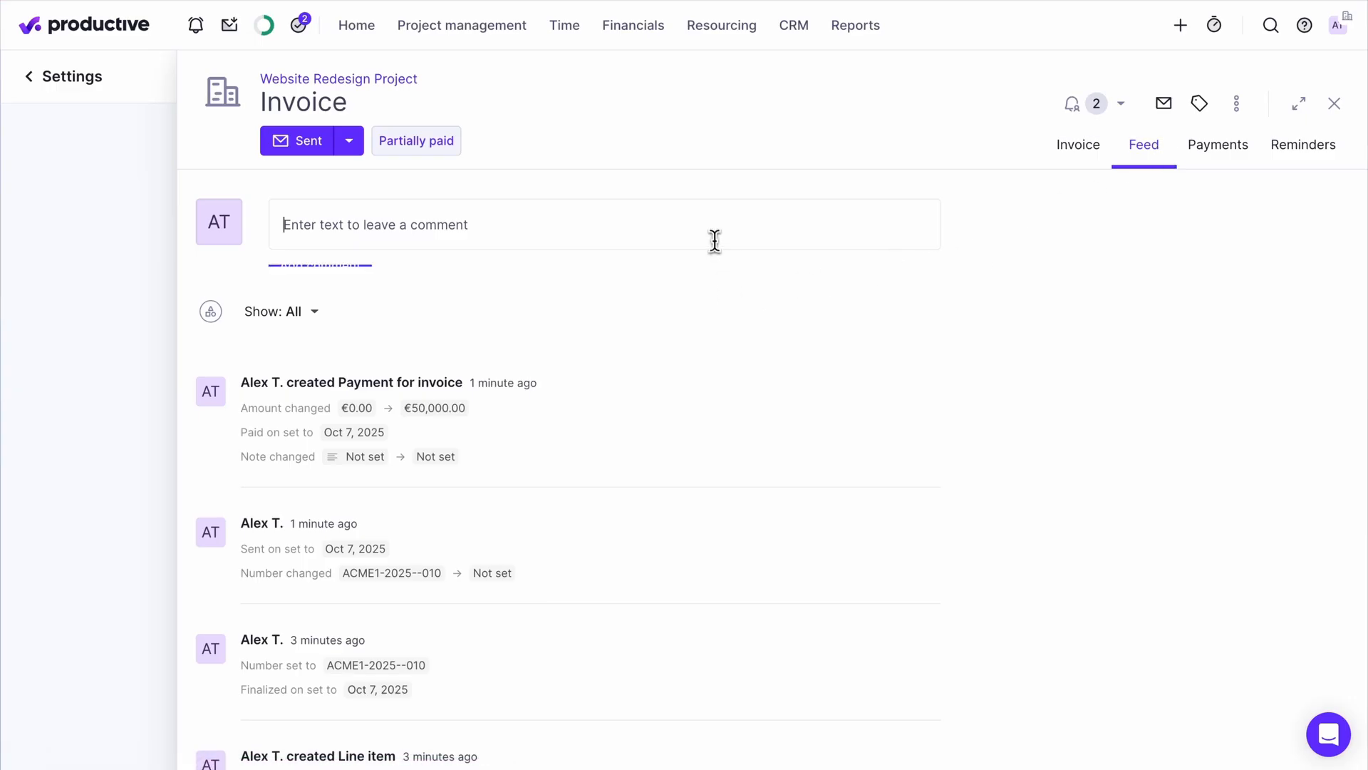
pyautogui.scroll(-3, 810, 538)
pyautogui.scroll(2, 809, 537)
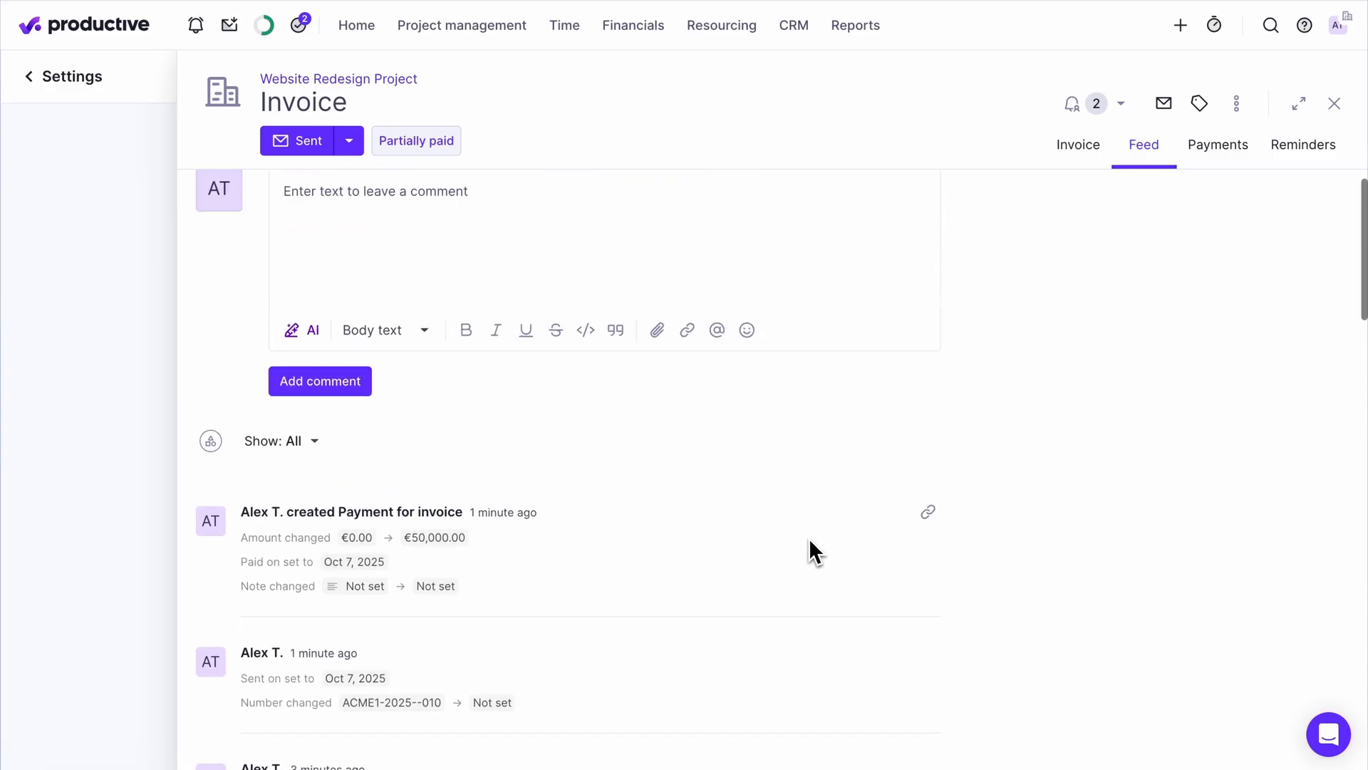
pyautogui.scroll(1, 810, 551)
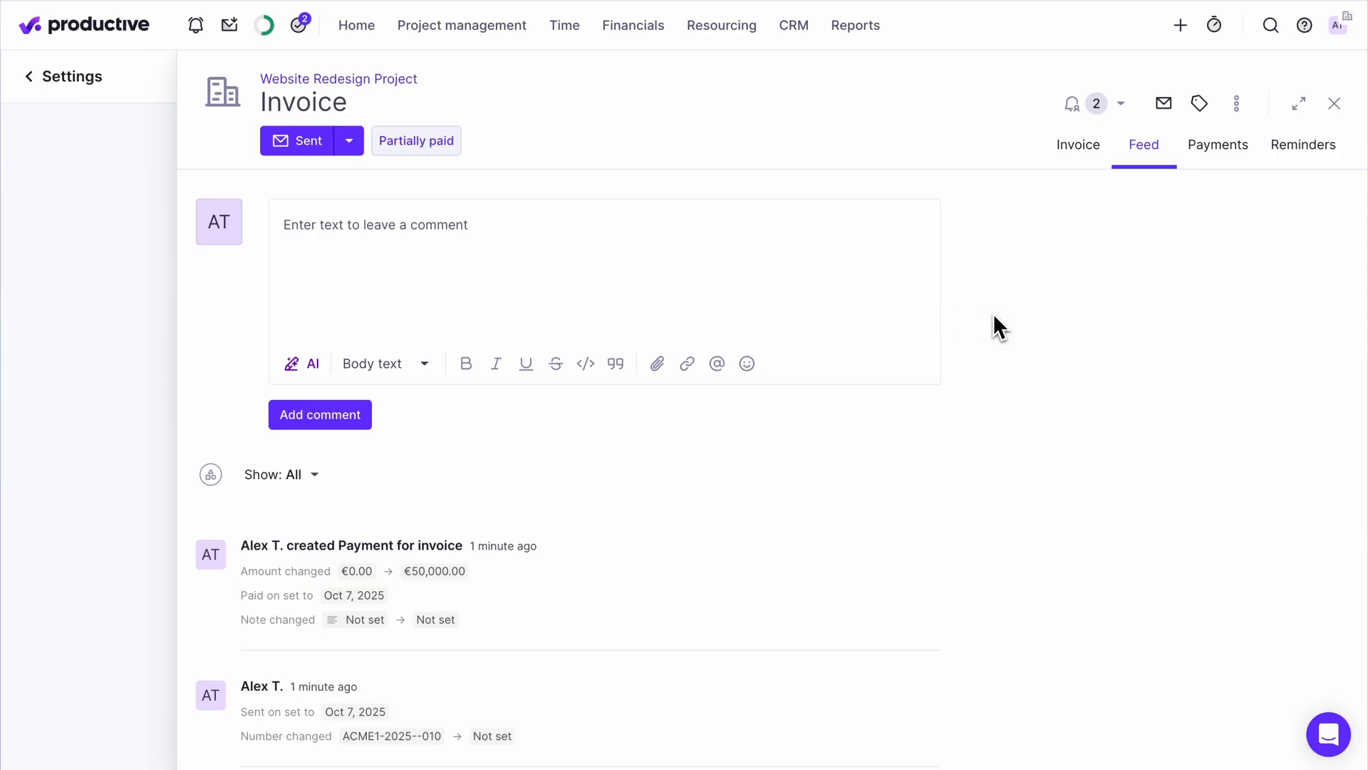
# Review the invoice's payments and the available options for adding a payment or write-off.
pyautogui.click(1211, 155)
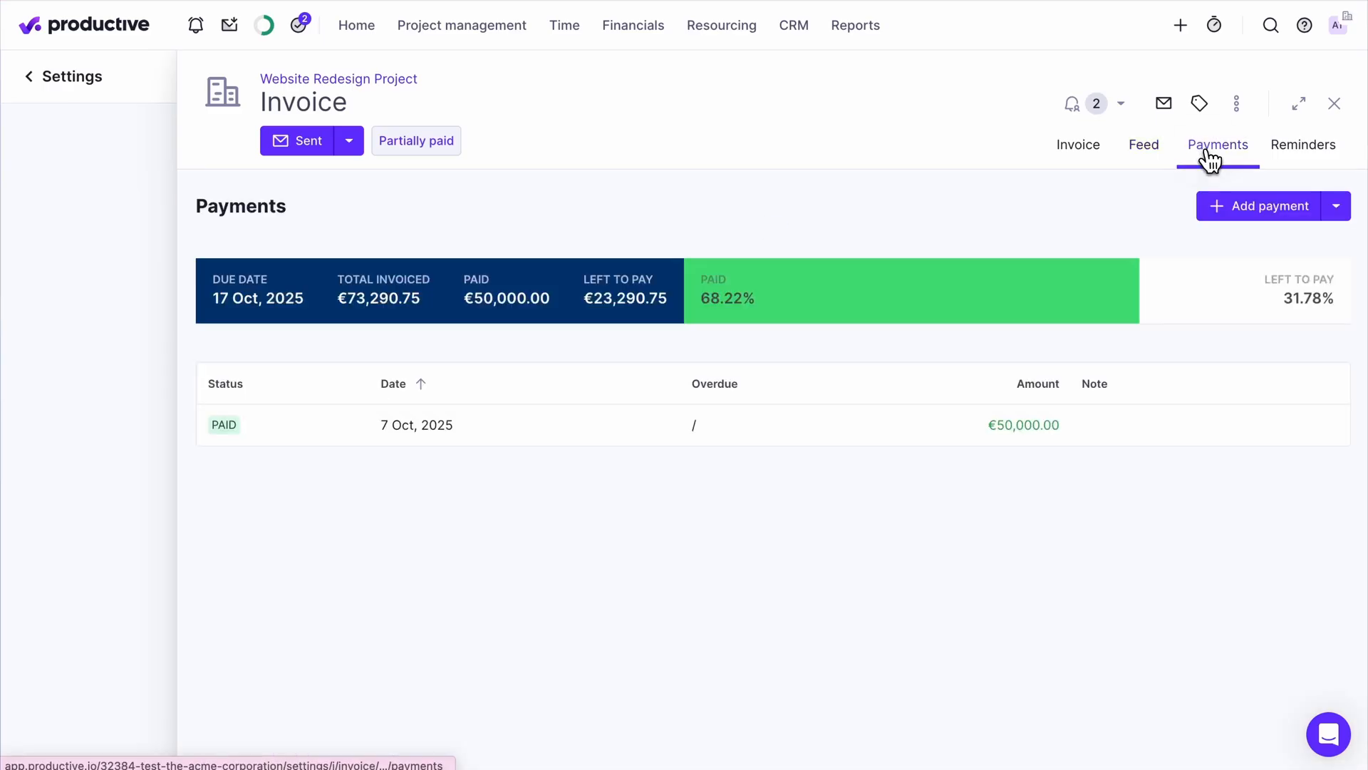
pyautogui.click(1336, 206)
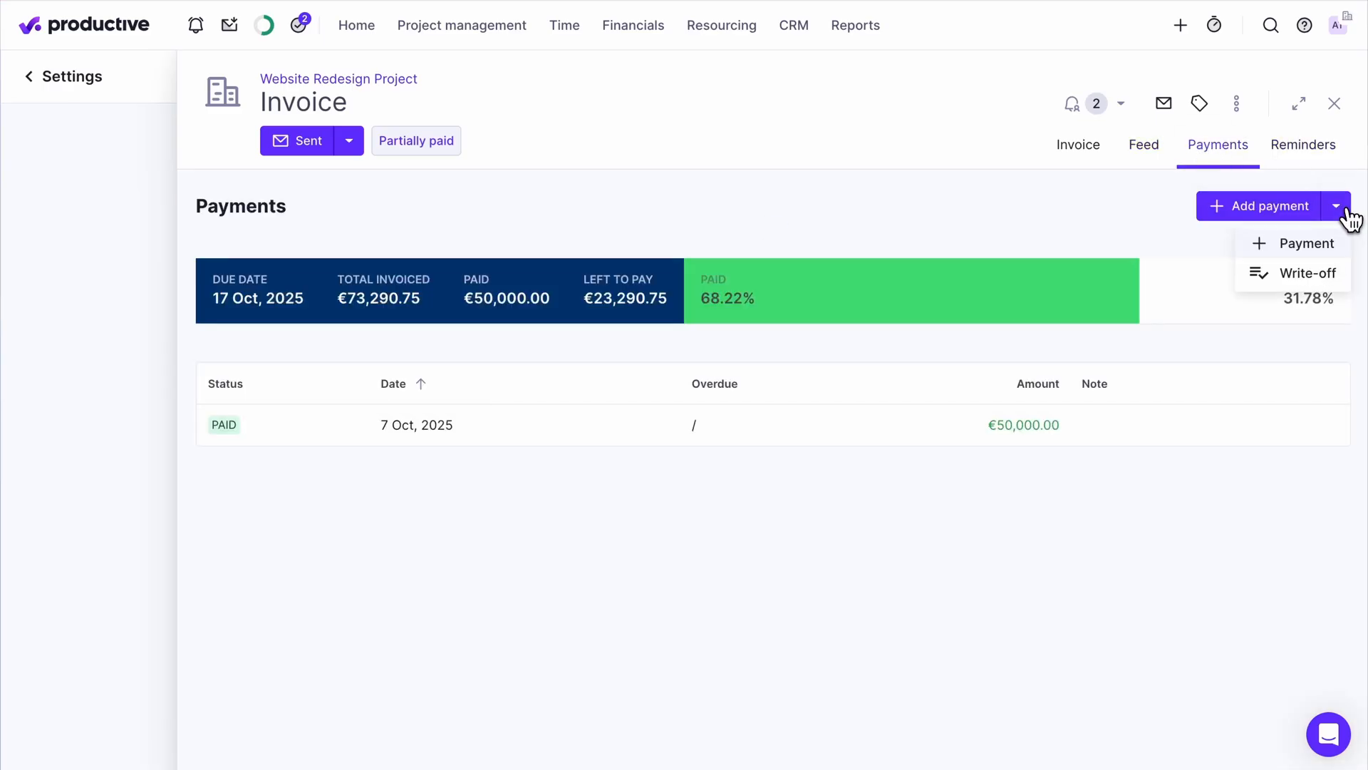
pyautogui.click(1183, 622)
# Review the invoice's scheduled reminders and the options for adding one from a template or from scratch.
pyautogui.click(1285, 156)
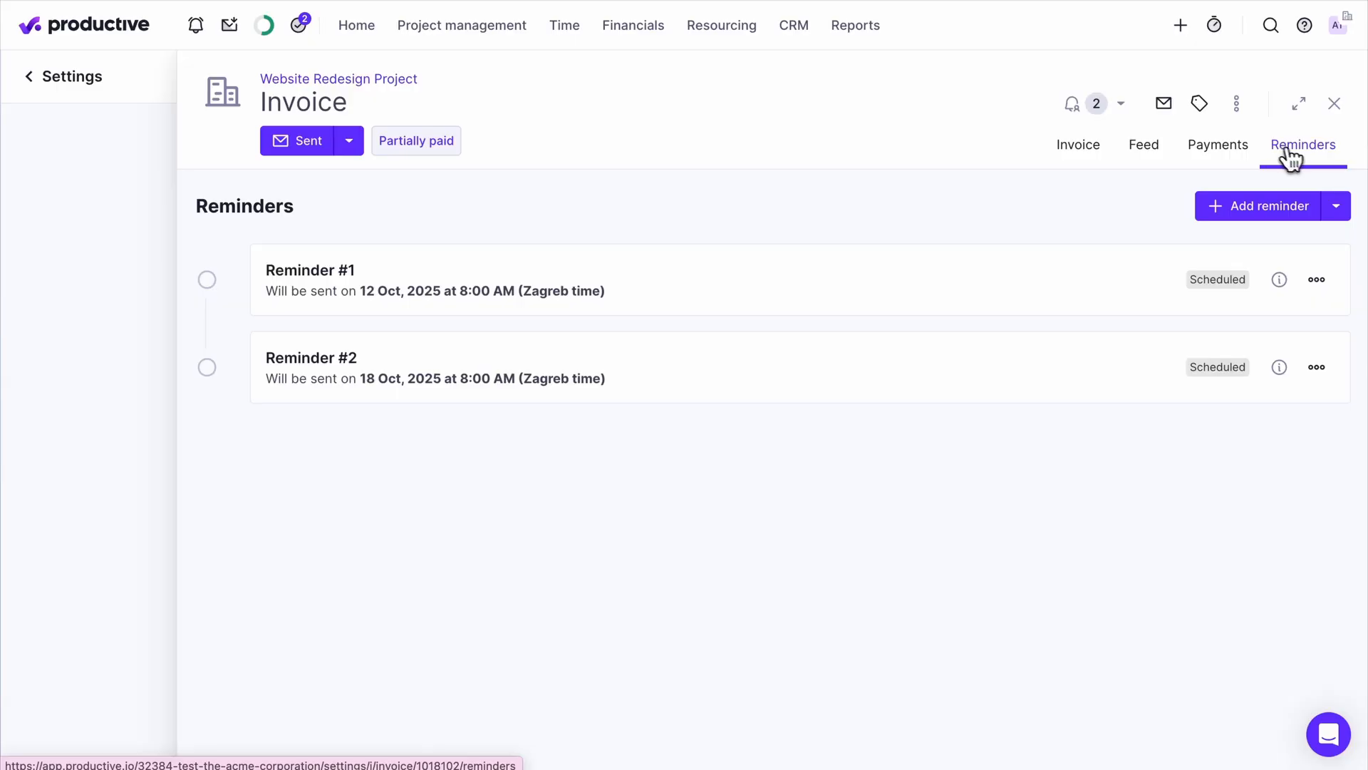
pyautogui.click(1337, 206)
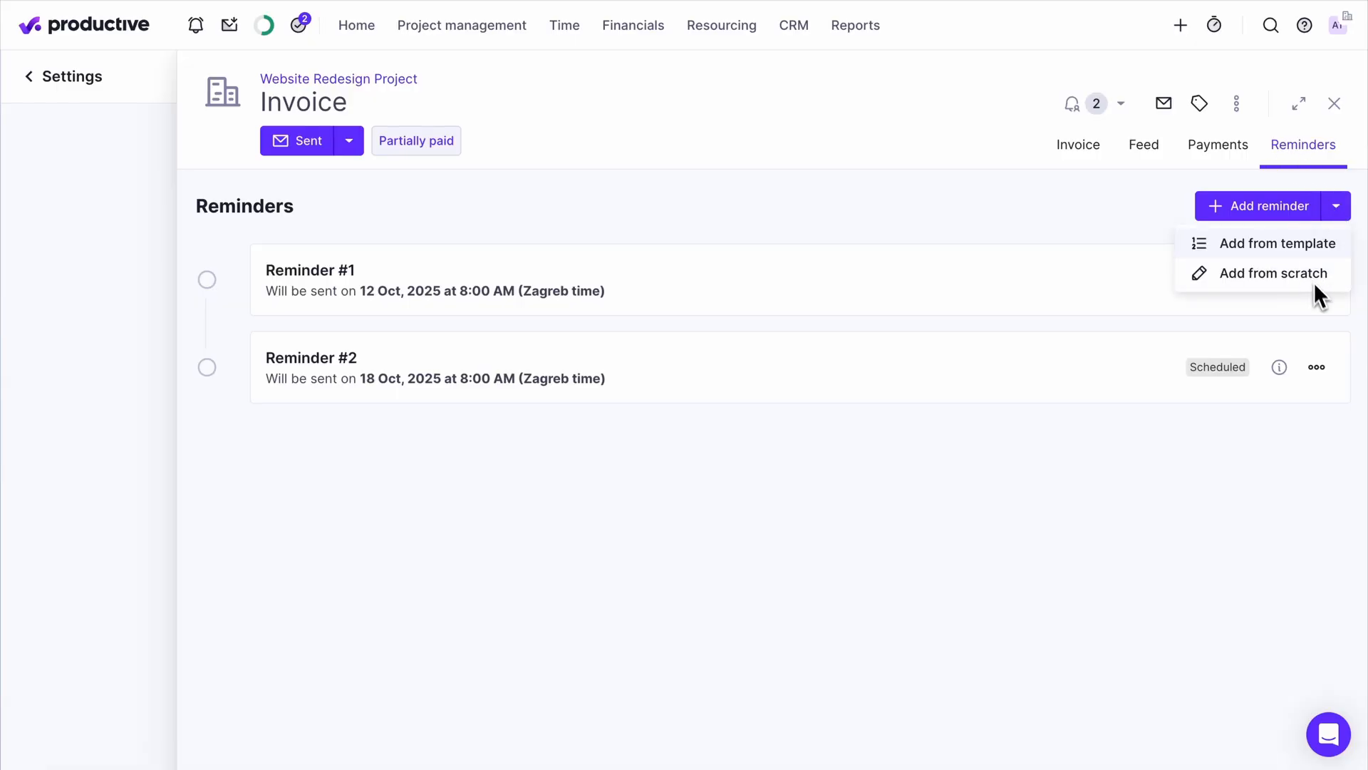
pyautogui.click(1003, 538)
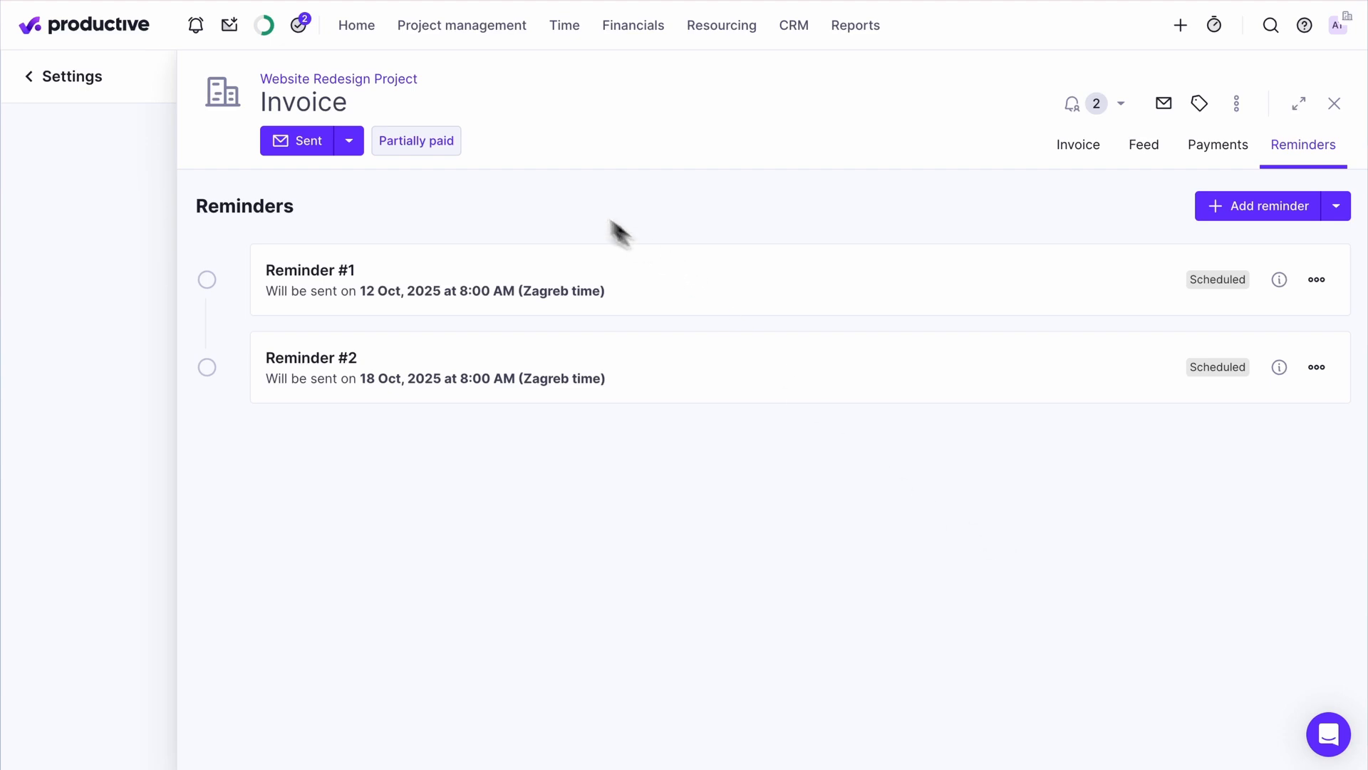
# Leave the invoice and switch the home dashboard from Website Redesign to the Invoicing Dashboard.
pyautogui.click(366, 42)
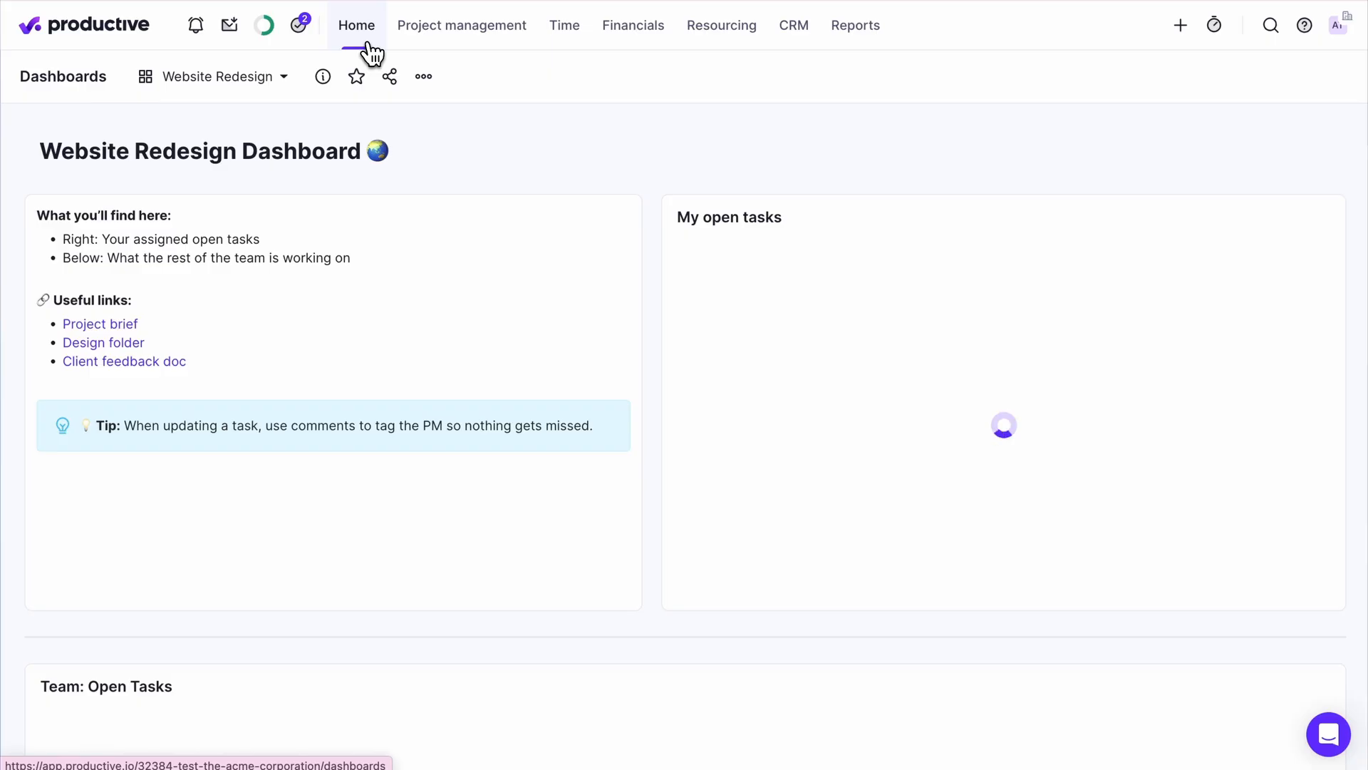
pyautogui.click(280, 84)
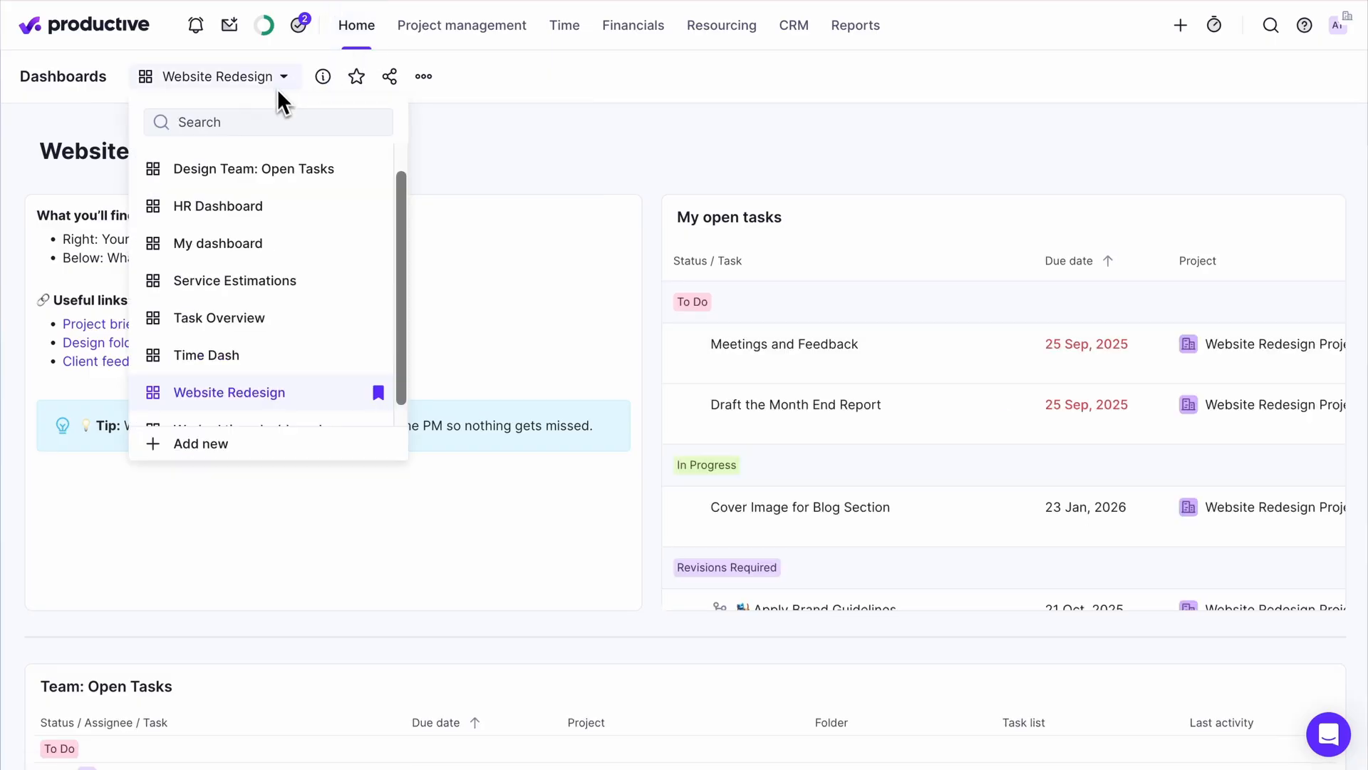
pyautogui.scroll(1, 285, 197)
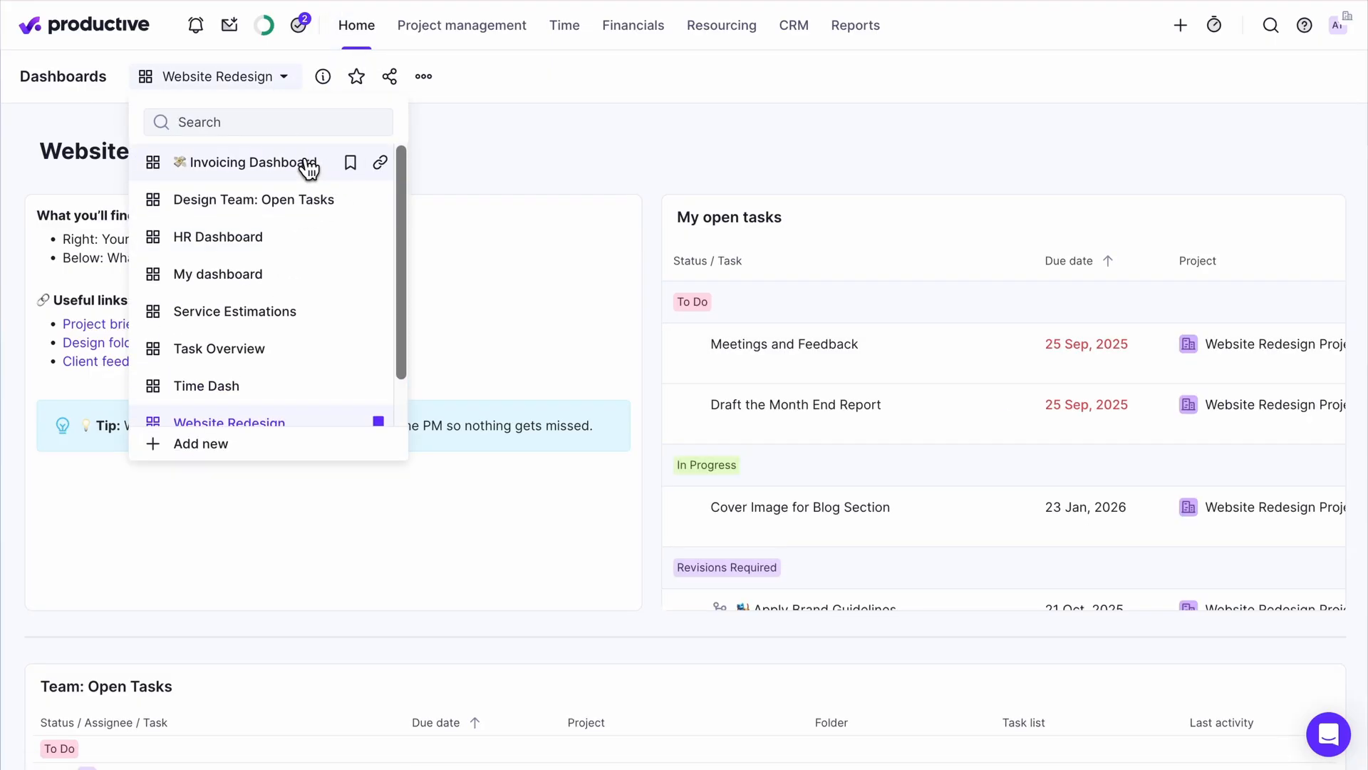
pyautogui.click(308, 169)
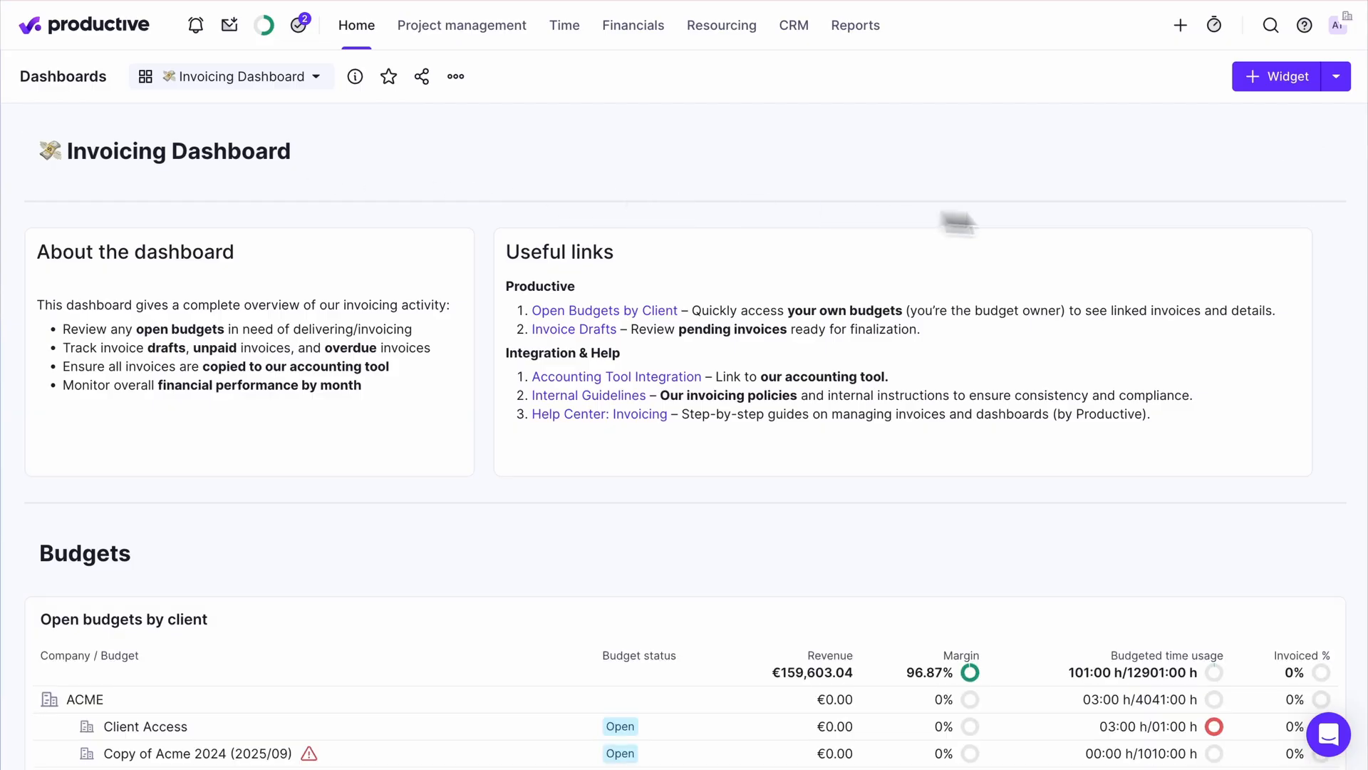
# Examine the Invoicing Dashboard's open budgets, invoice drafts, unpaid and overdue invoices, invoices not copied to accounting, and invoiced profit.
pyautogui.scroll(-2, 697, 438)
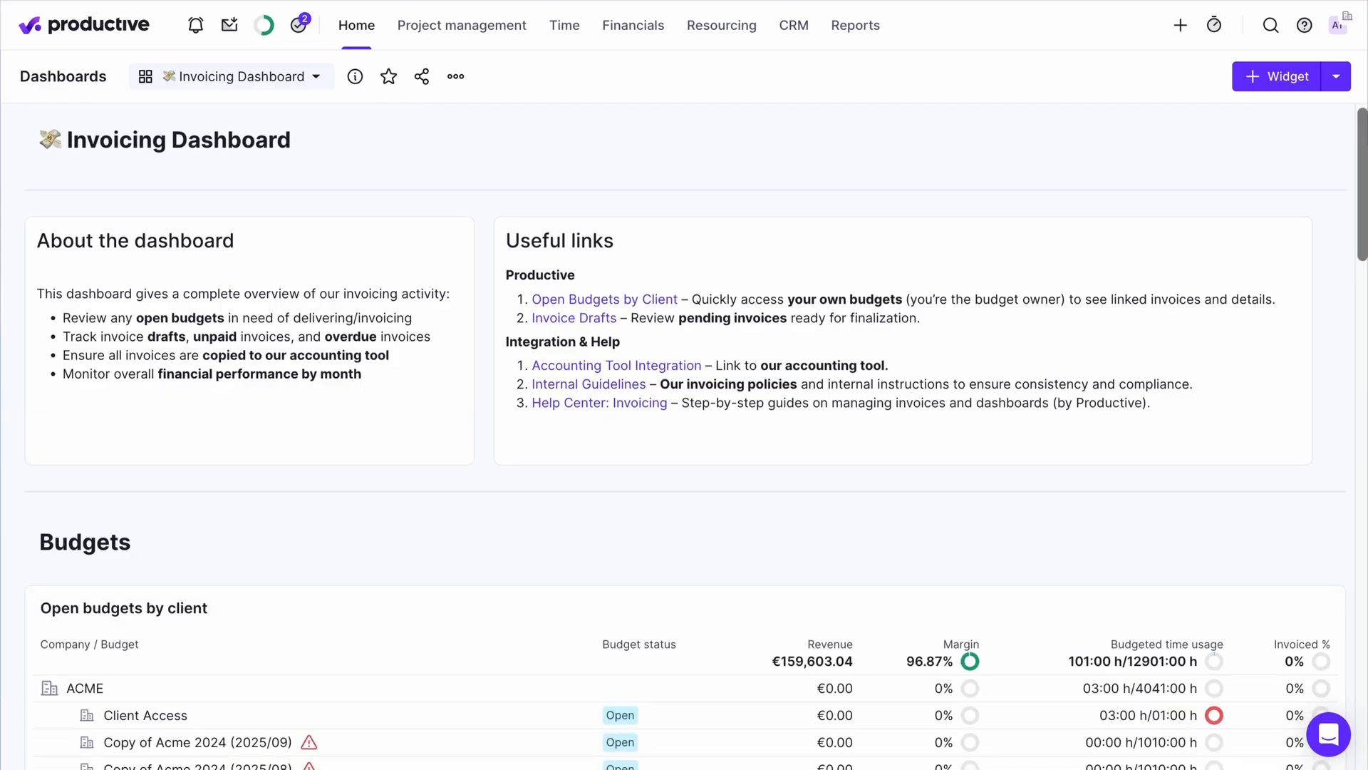
pyautogui.scroll(-4, 697, 436)
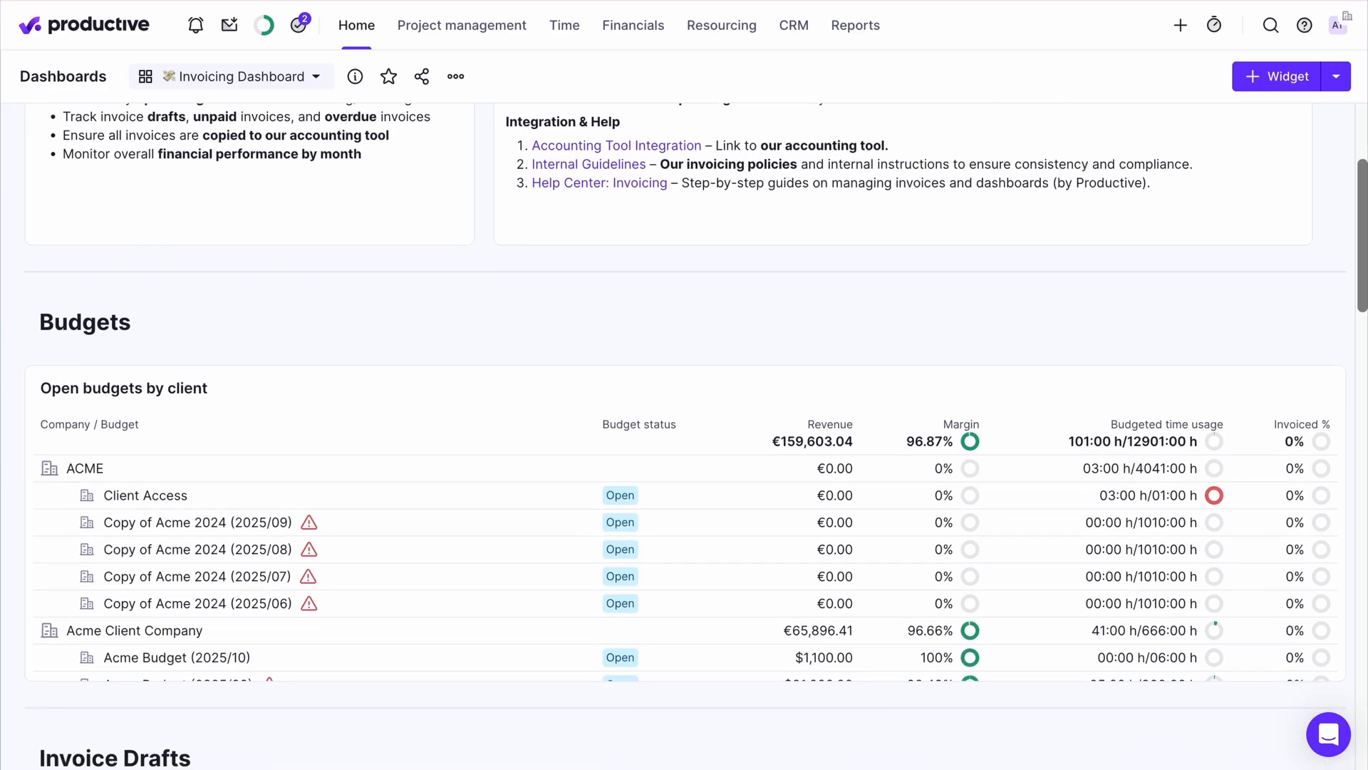
pyautogui.scroll(-5, 697, 436)
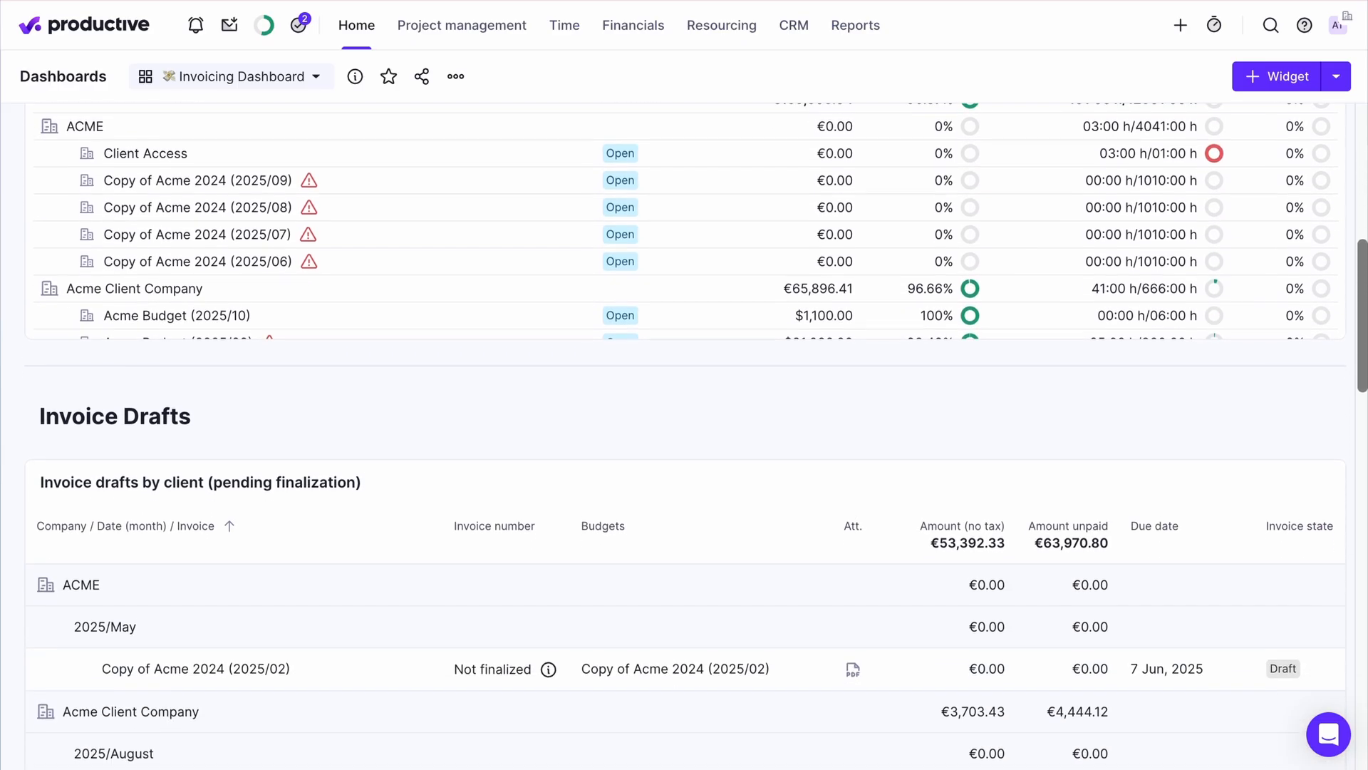
pyautogui.scroll(-5, 697, 436)
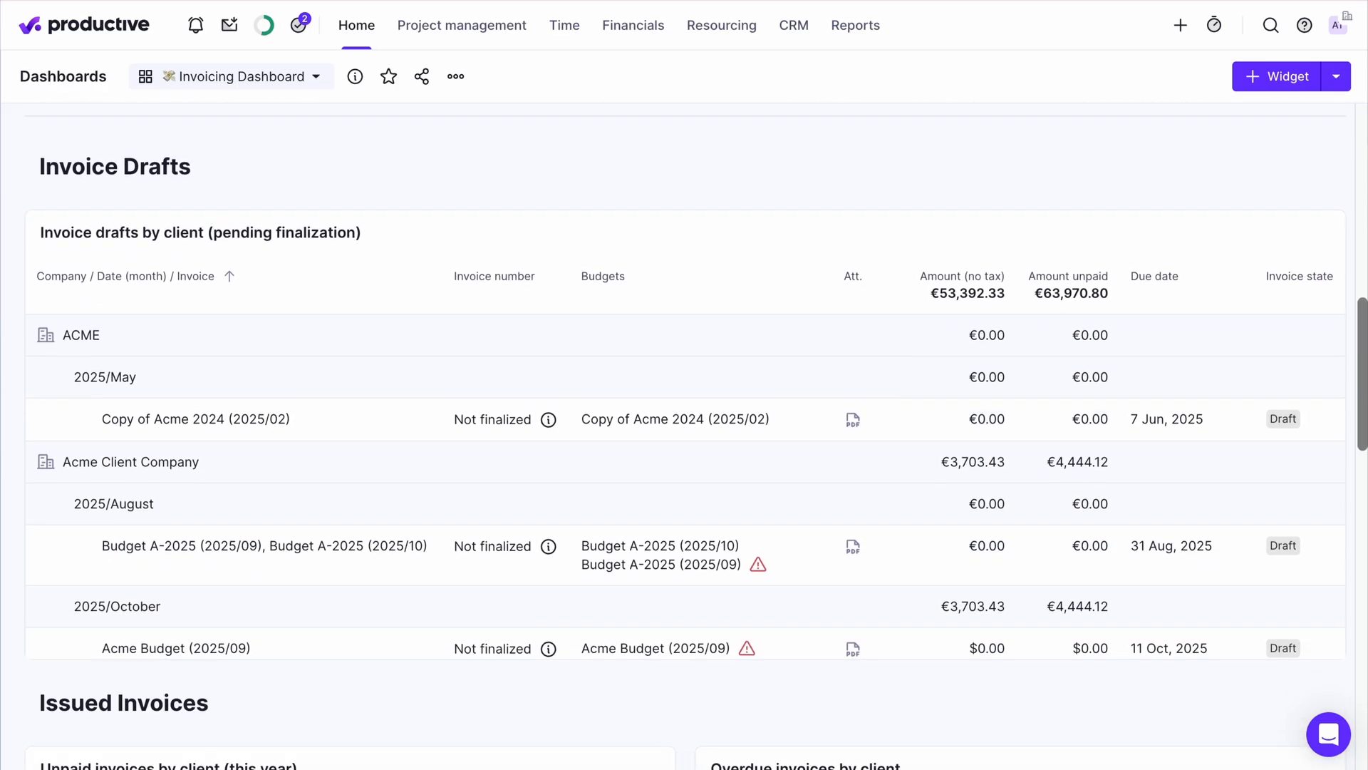
pyautogui.scroll(-3, 697, 436)
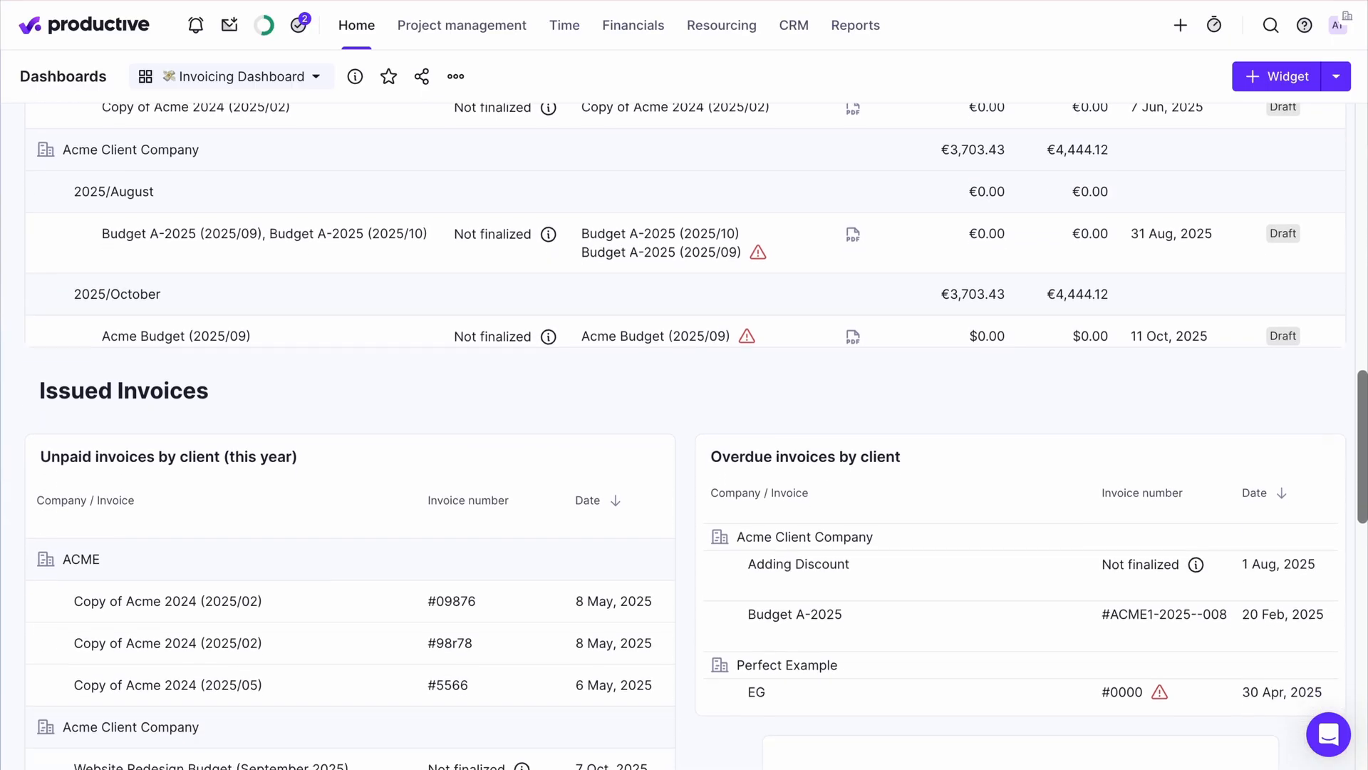
pyautogui.scroll(-4, 697, 436)
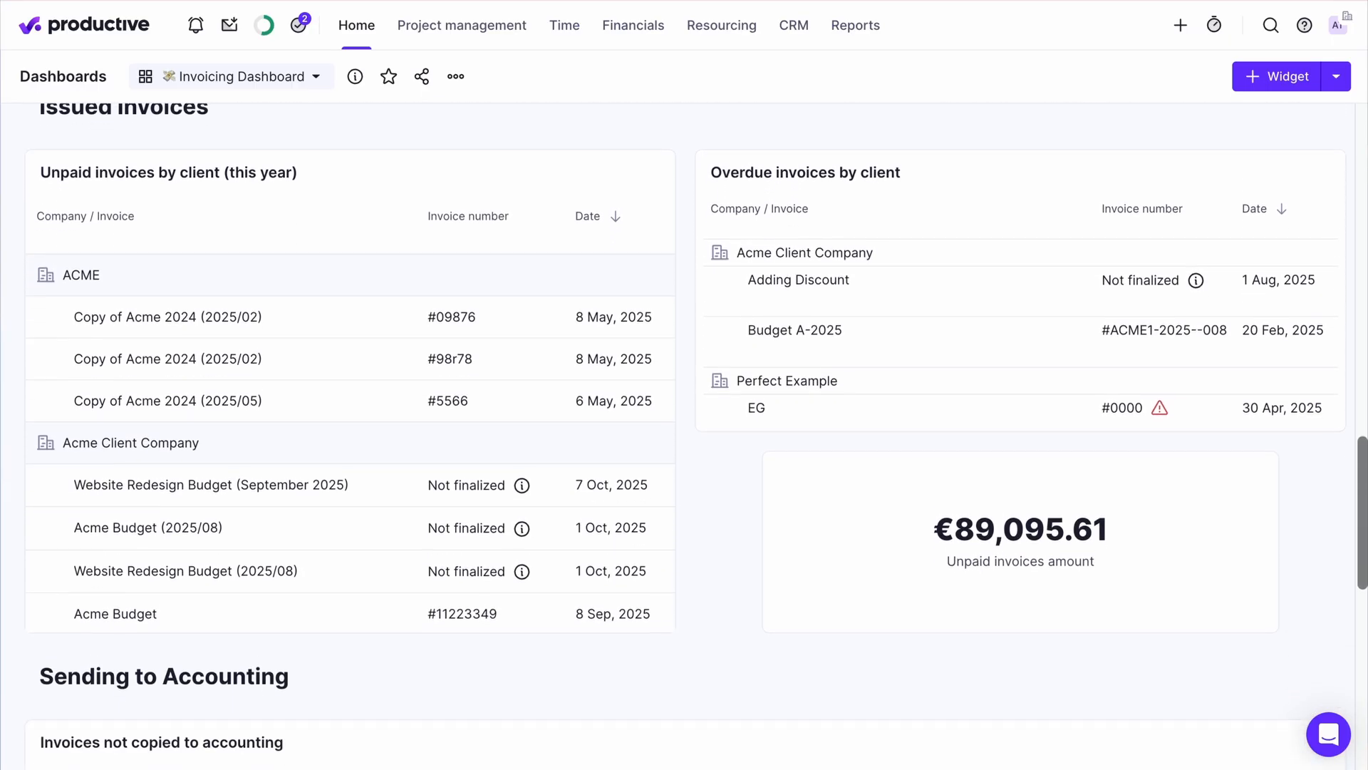
pyautogui.scroll(-4, 697, 436)
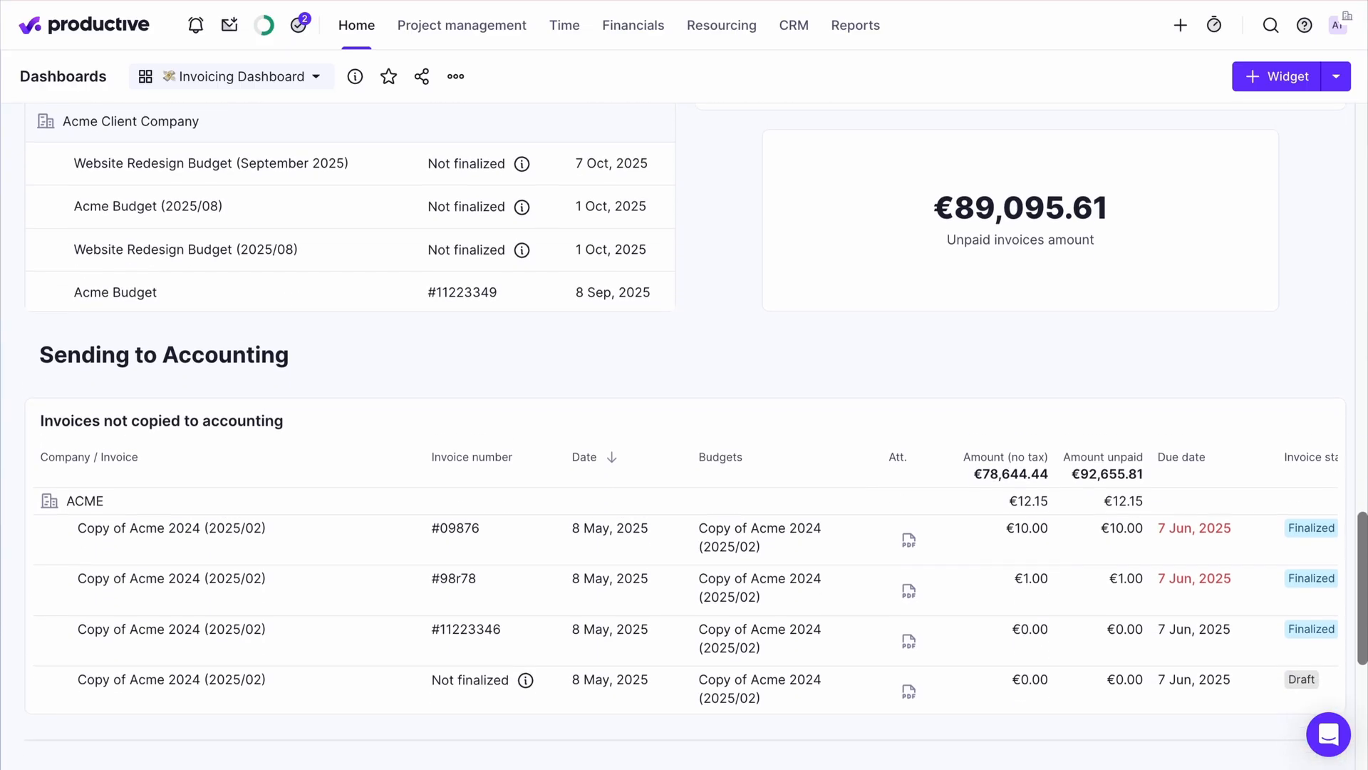
pyautogui.scroll(-4, 697, 436)
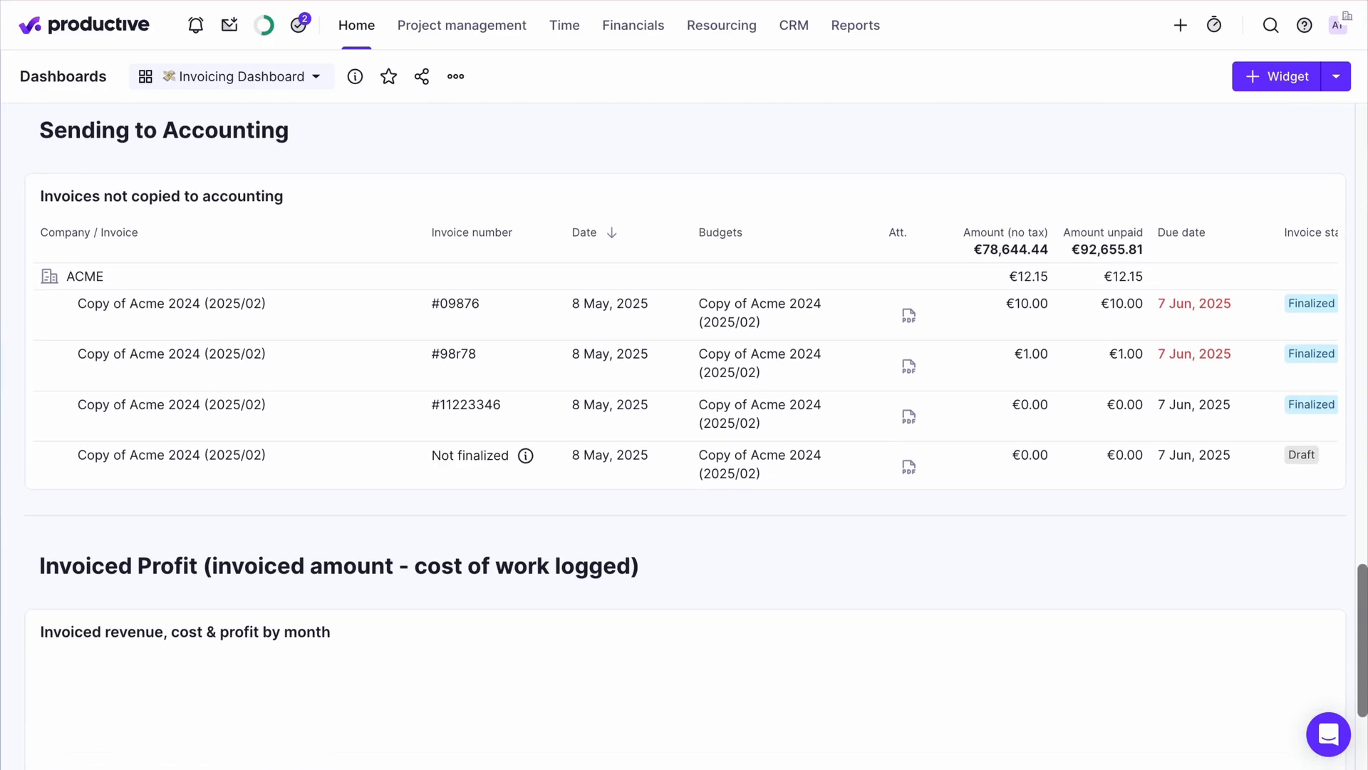